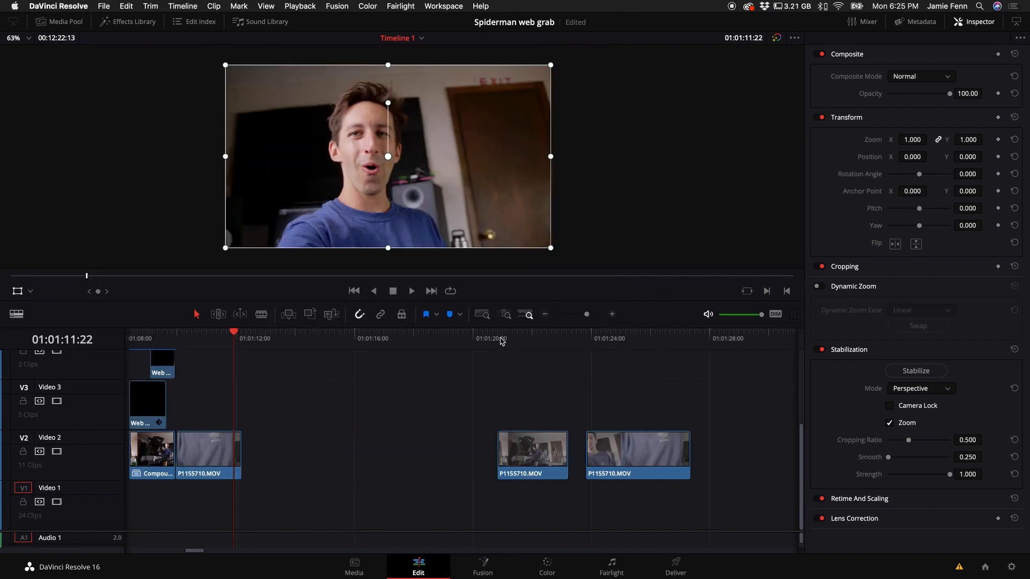
Step: Review both P1155710.MOV clips from 01:01:20:20 and trim the end of the first one to 01:01:22:11
left_click(501, 340)
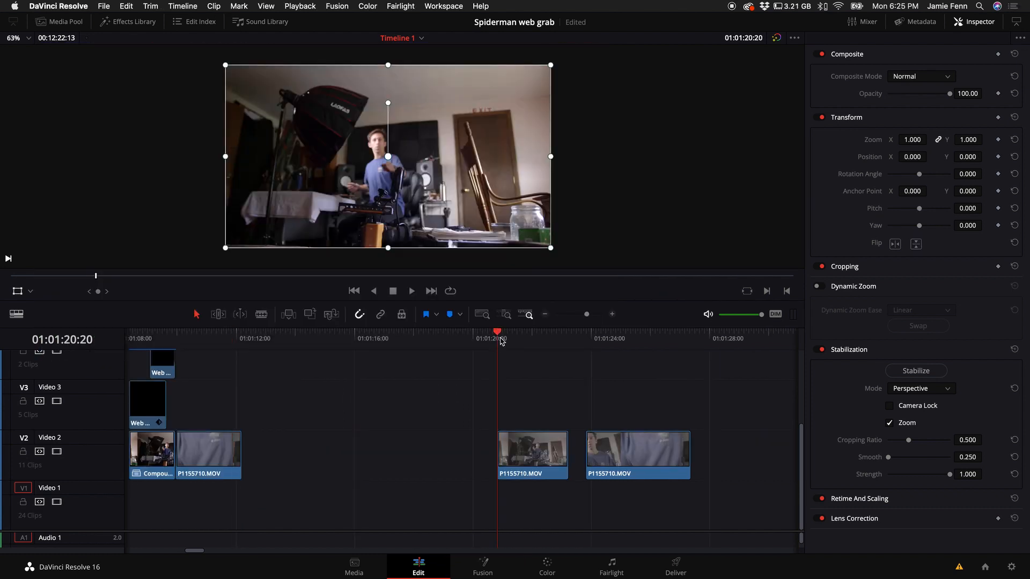
left_click(524, 455)
key("space")
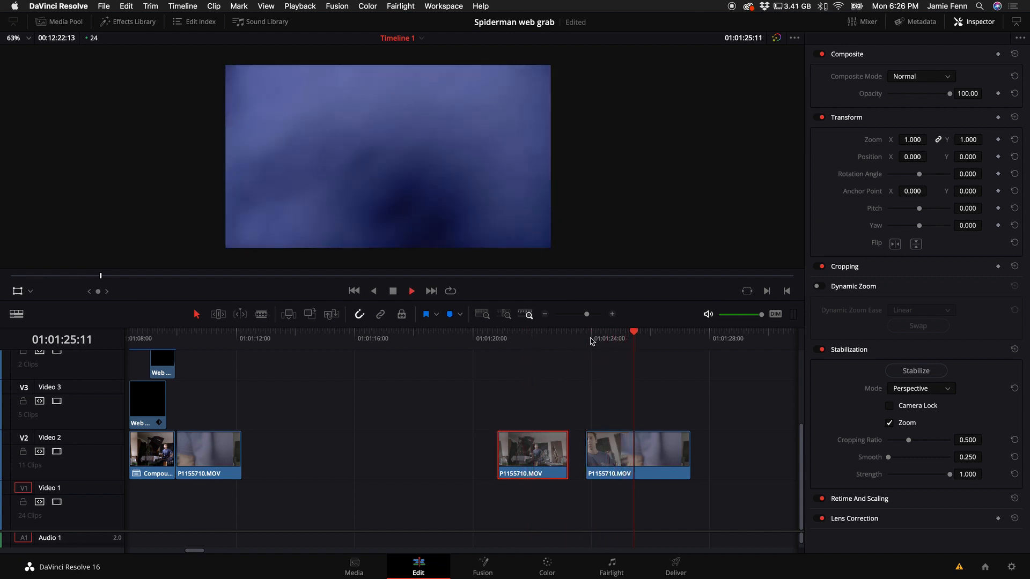
left_click(498, 339)
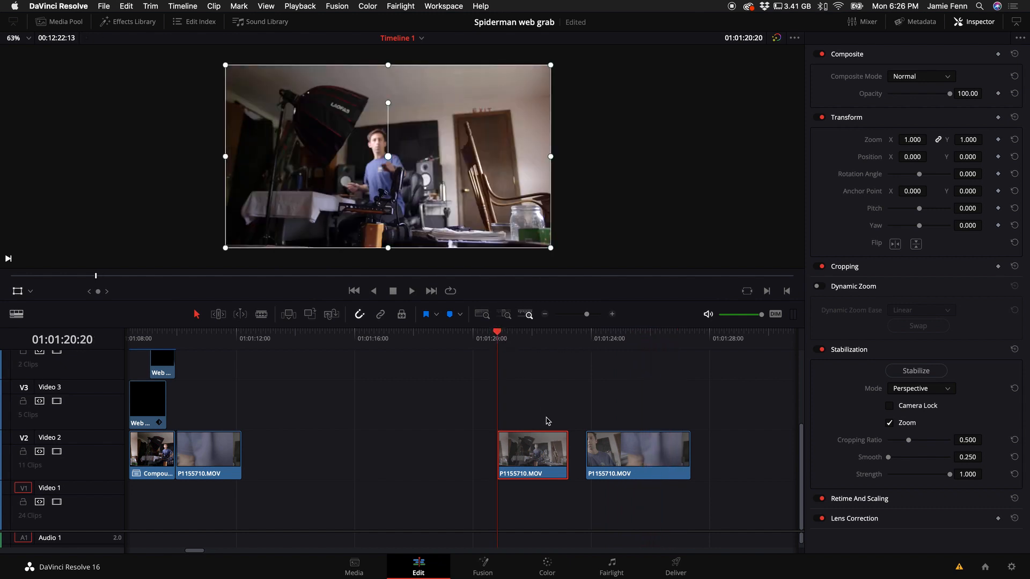
key("space")
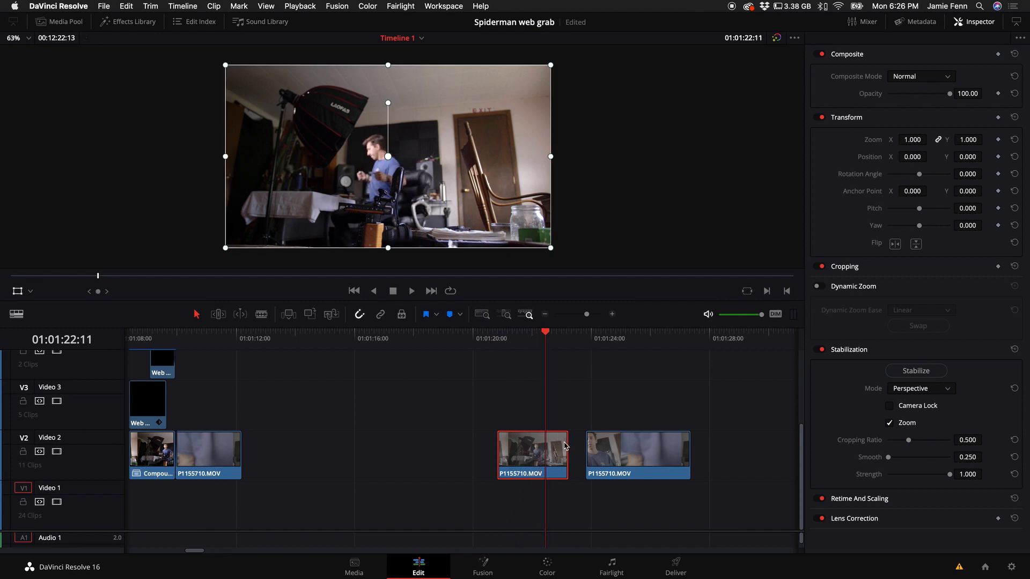
left_click_drag(567, 457, 545, 457)
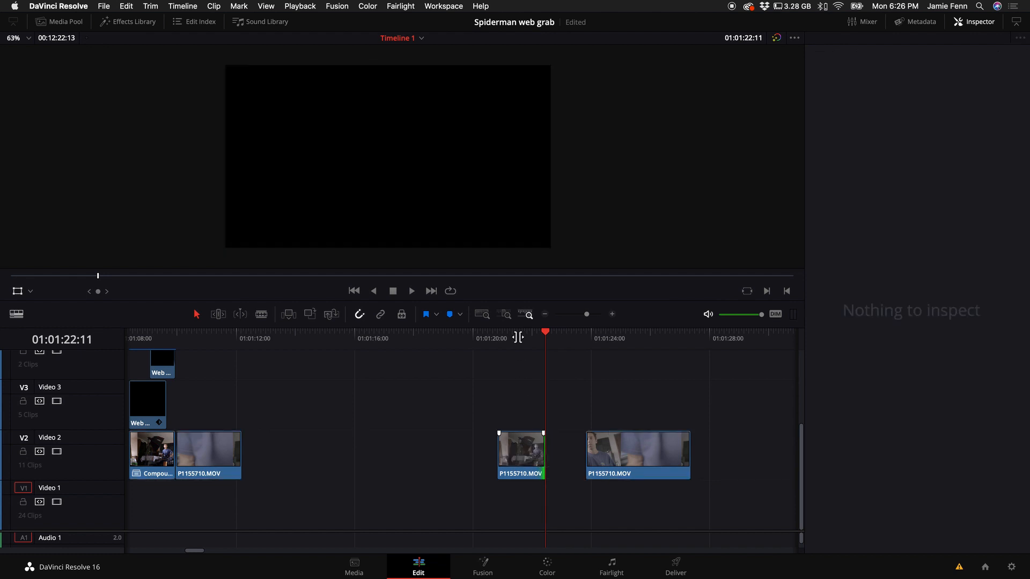
Step: Trim the start of the second P1155710.MOV clip to 01:01:24:21 and move it against the end of the first clip
left_click(519, 339)
key("space")
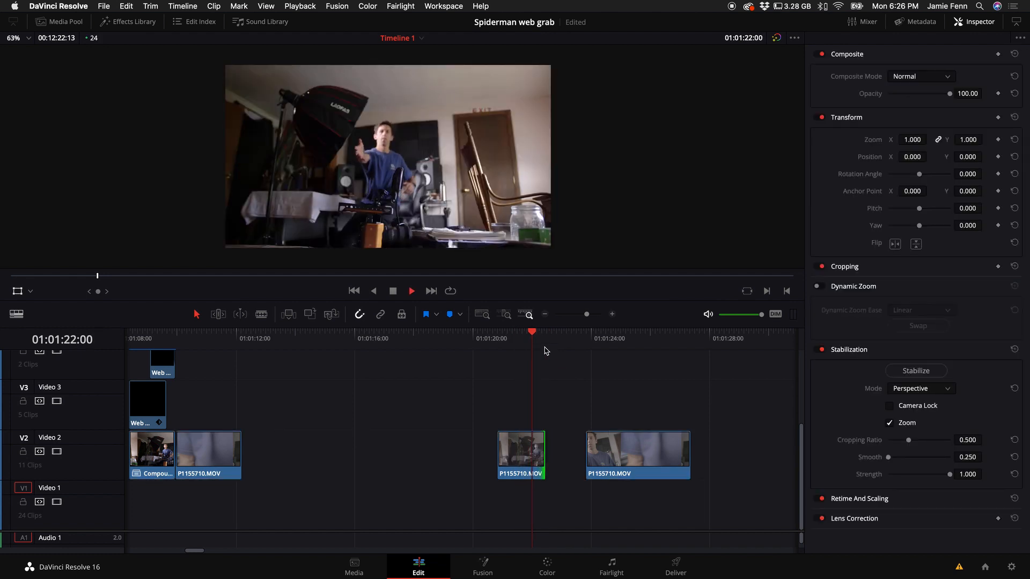
key("space")
left_click(586, 339)
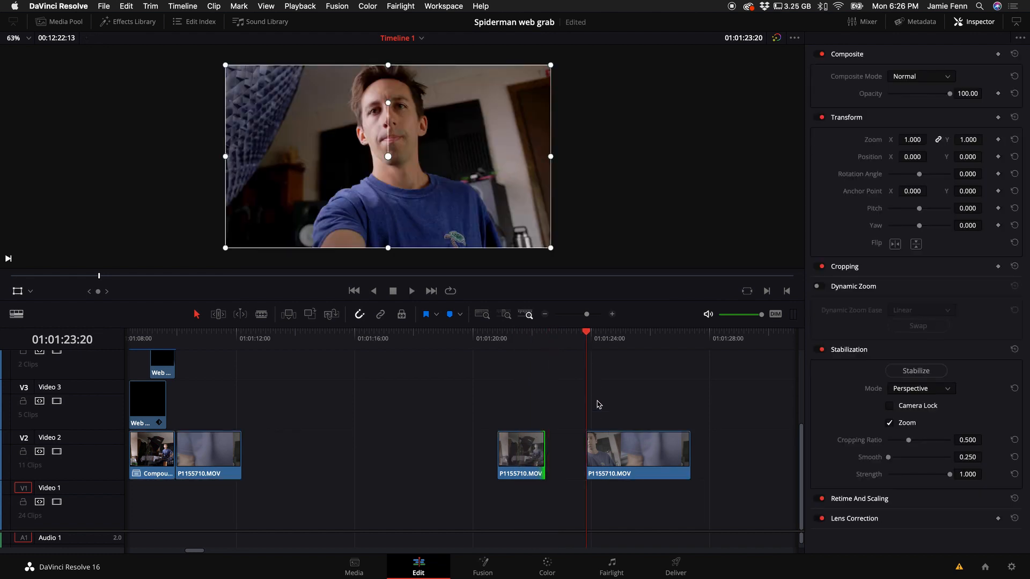
key("space")
key("space")
left_click_drag(592, 340, 617, 349)
mouse_move(587, 450)
left_mouse_down()
mouse_move(616, 450)
mouse_move(577, 451)
left_mouse_up()
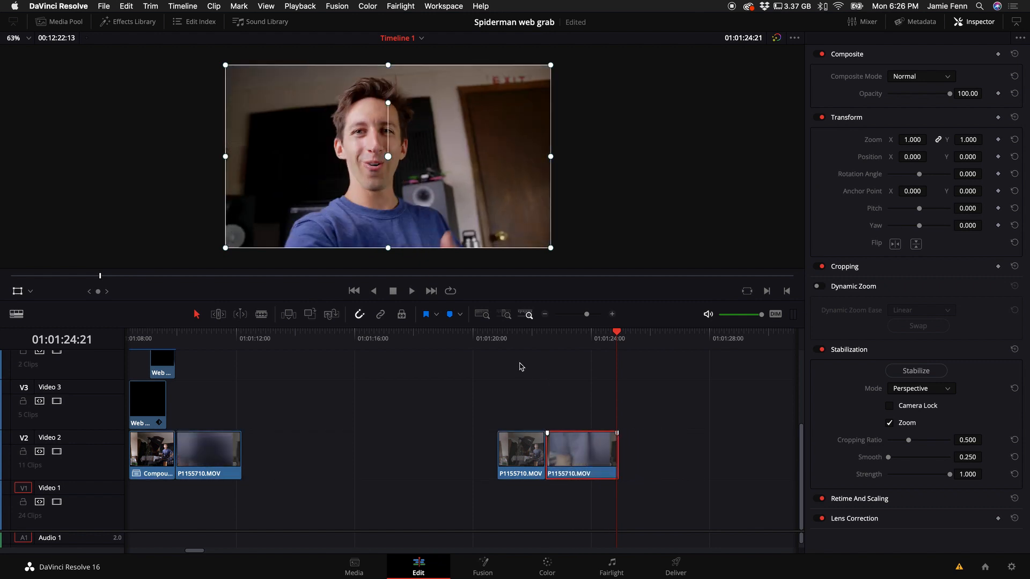
Step: Play back the joined clips from 01:01:20:20 to check the cut between them
left_click(498, 342)
key("space")
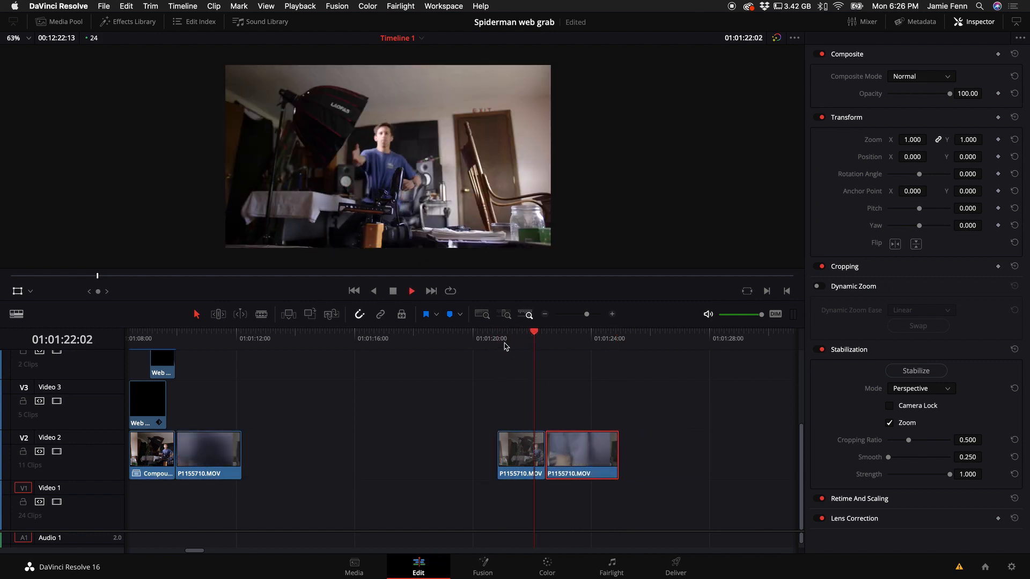
key("space")
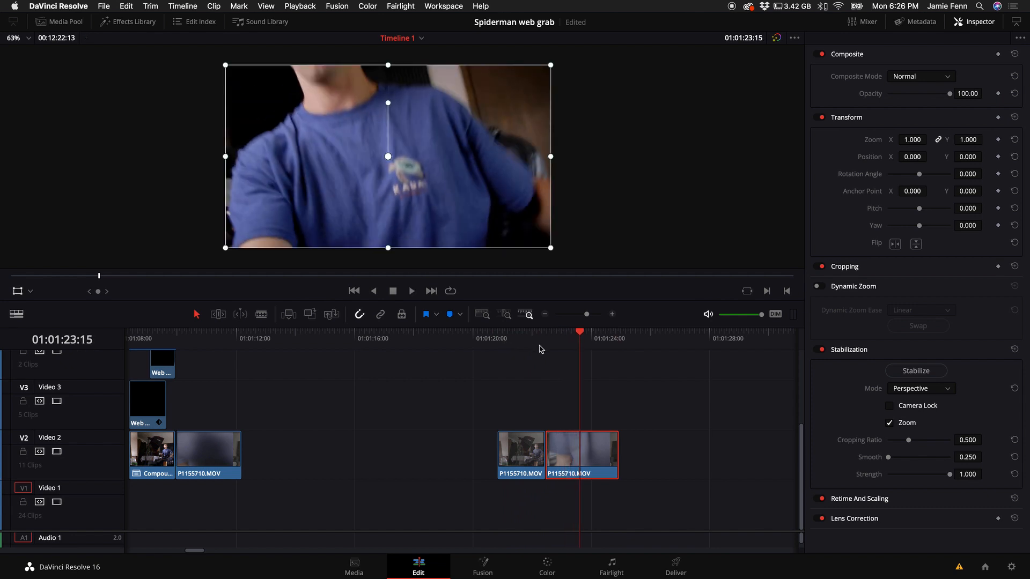
Step: Place Web Shoot String.mov from the Media Pool on Video 3, starting together with the first P1155710.MOV clip
left_click(523, 340)
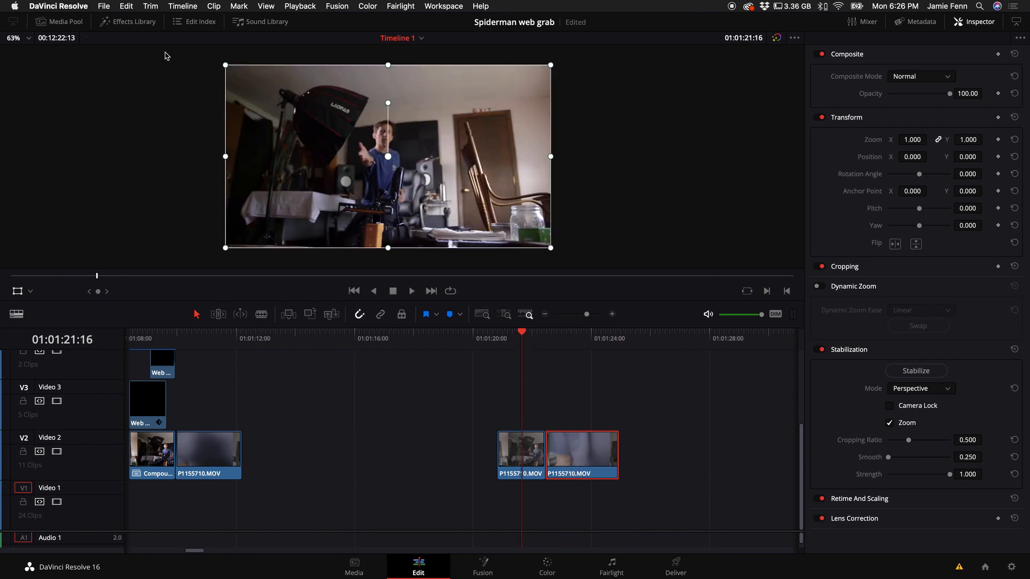
left_click(66, 22)
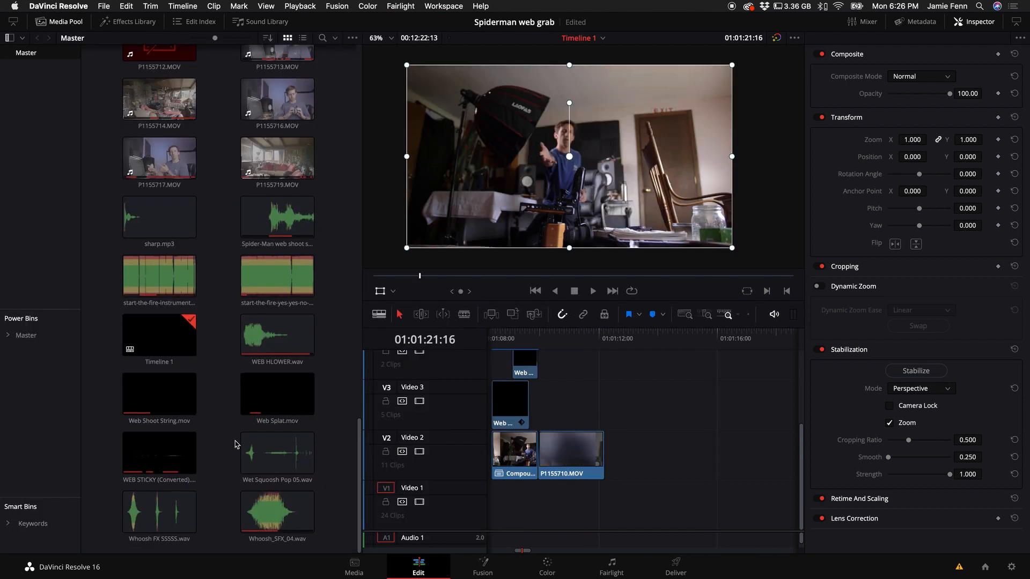
scroll(598, 423, "right", 10)
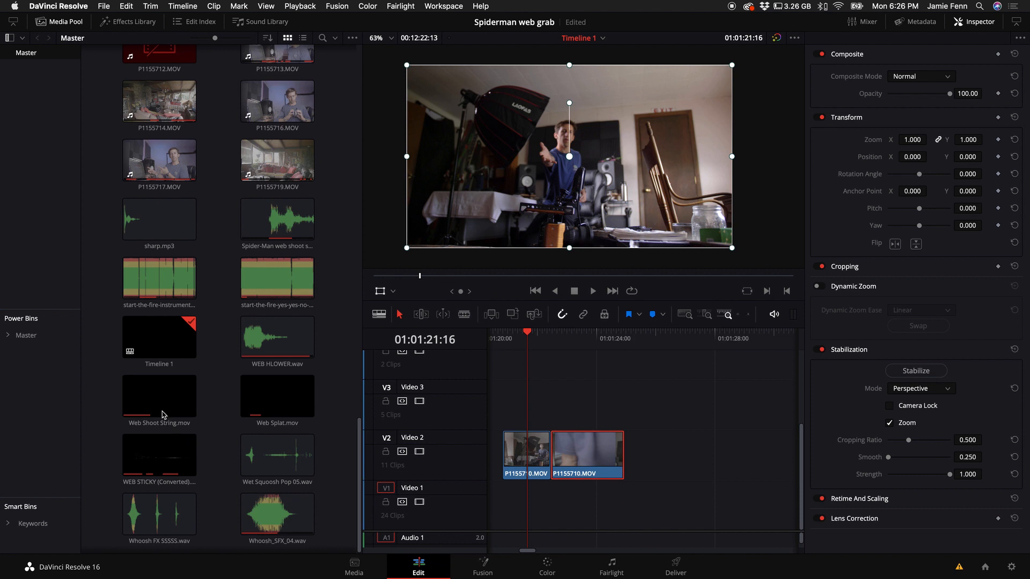
left_click_drag(163, 414, 533, 394)
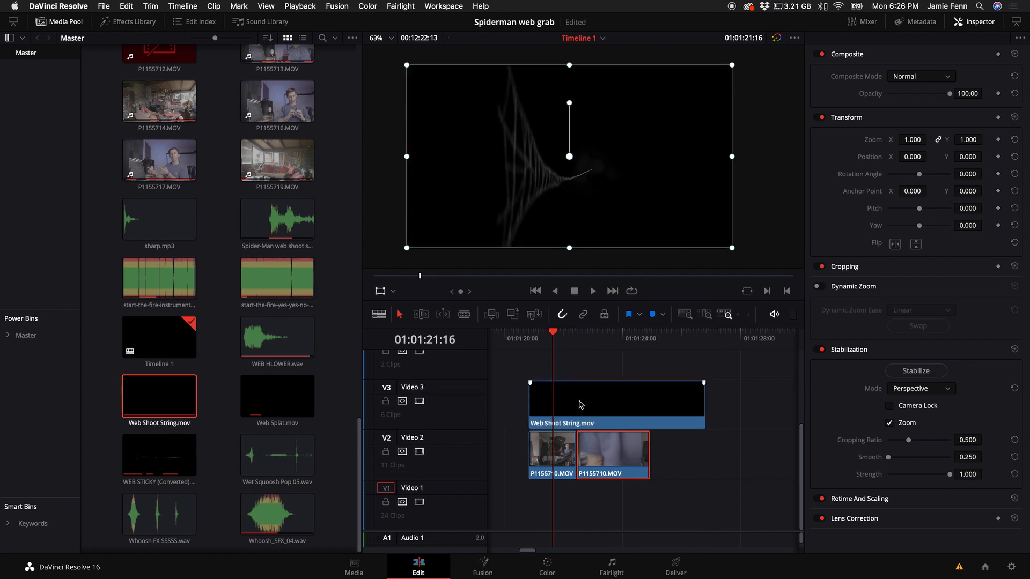
Step: Set the composite mode of the Web Shoot String.mov clip to Add
left_click(584, 409)
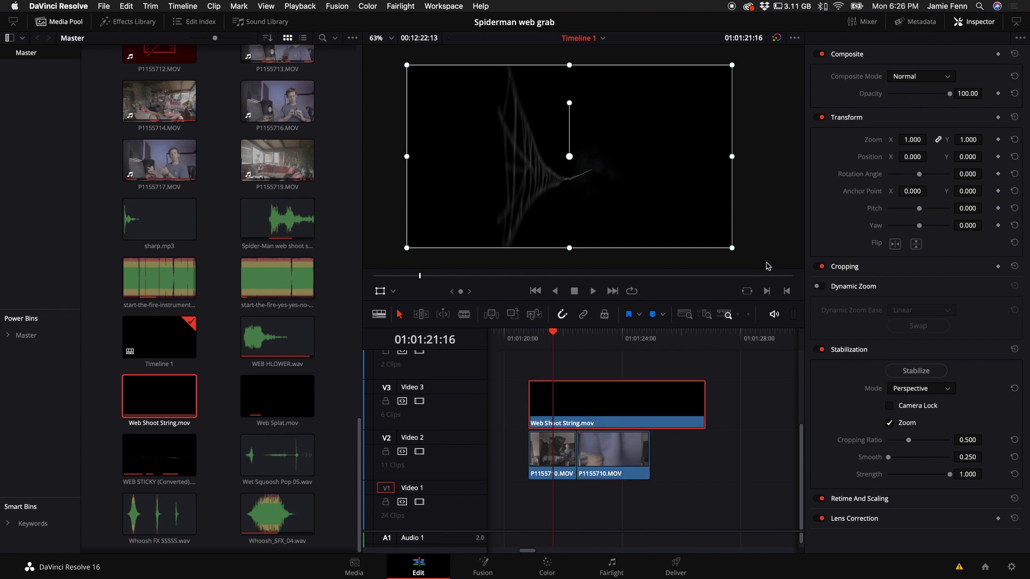
left_click(921, 80)
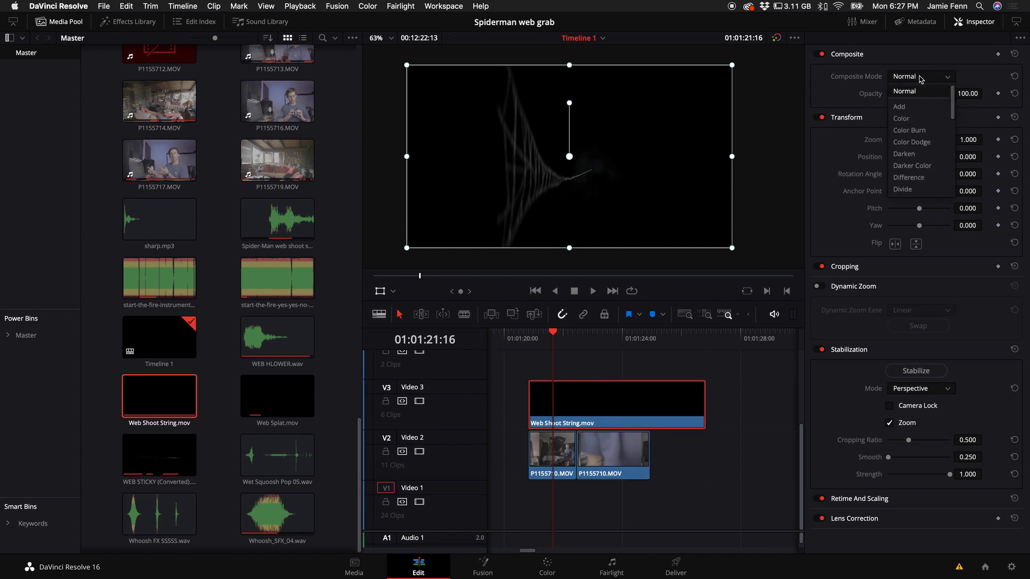
left_click(910, 110)
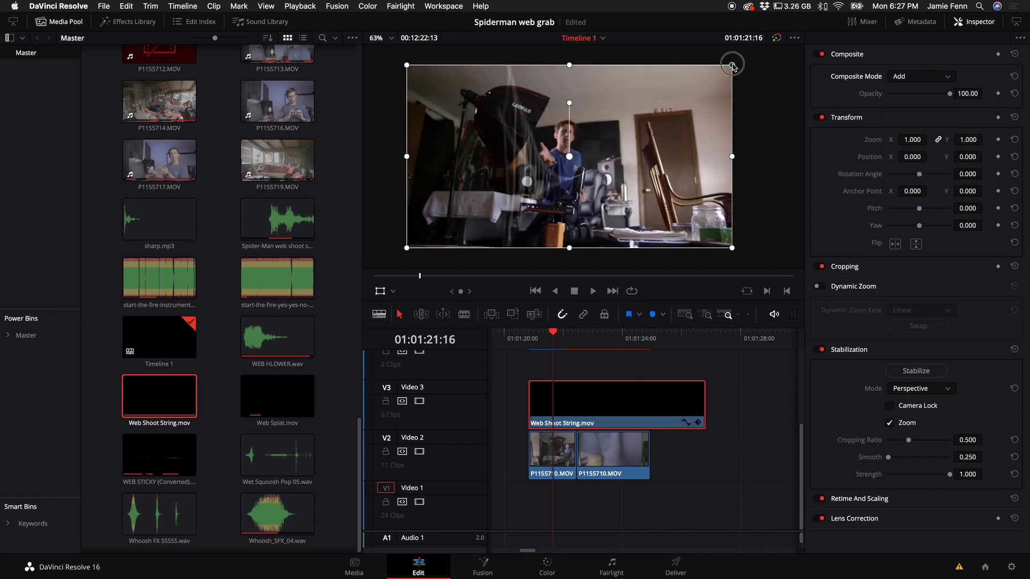
Step: Scale the web clip to 0.918, flip it vertically and position it at X -209, Y -49
left_click_drag(732, 65, 718, 73)
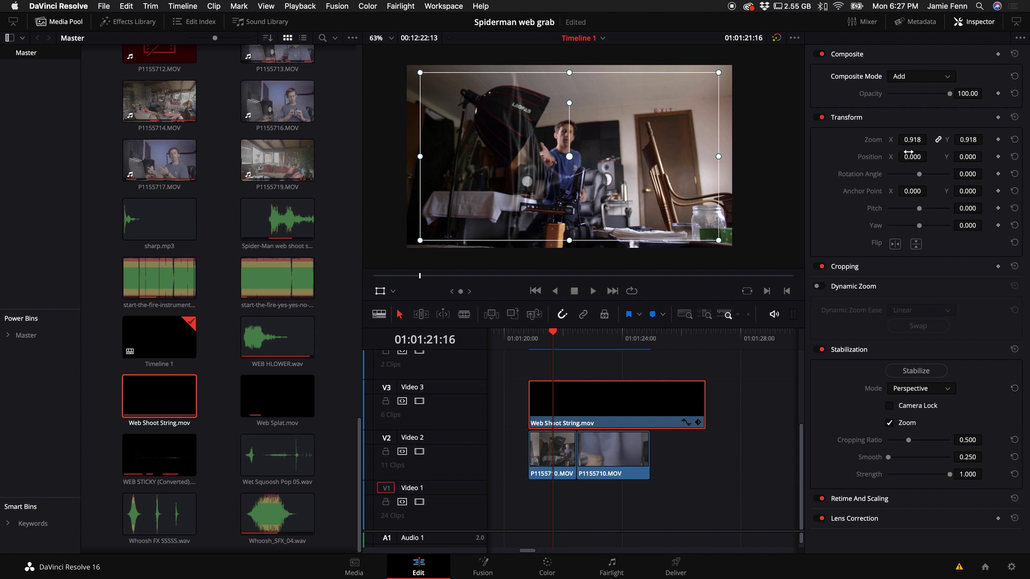
left_click_drag(908, 154, 831, 156)
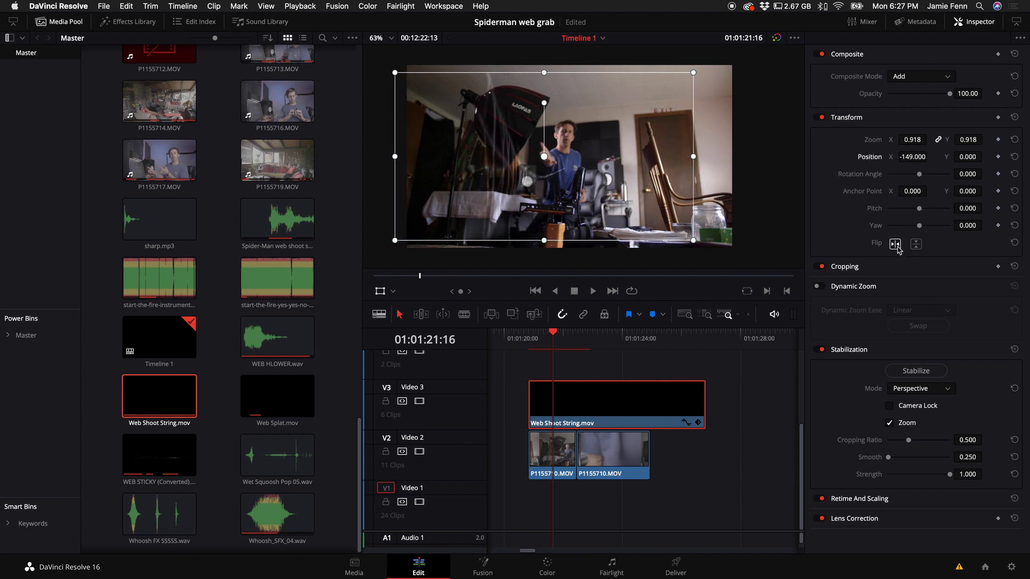
left_click(916, 245)
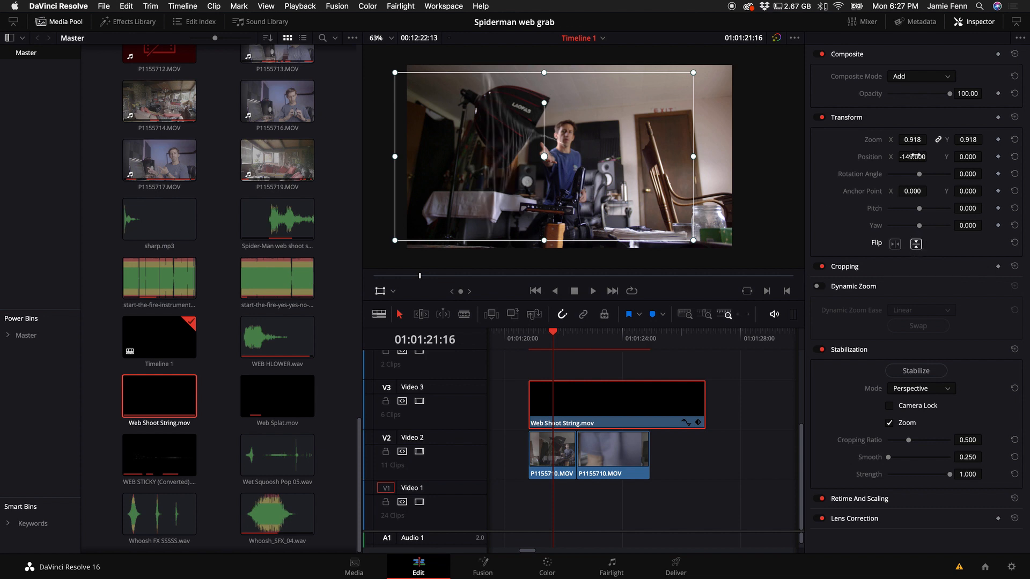
mouse_move(913, 156)
left_mouse_down()
mouse_move(939, 158)
mouse_move(900, 171)
left_mouse_up()
Step: Go frame by frame around 01:01:21:11 to examine when the outstretched hand should shoot the web
key("Left")
key("Left")
key("Left")
key("Left")
key("Left")
key("Left")
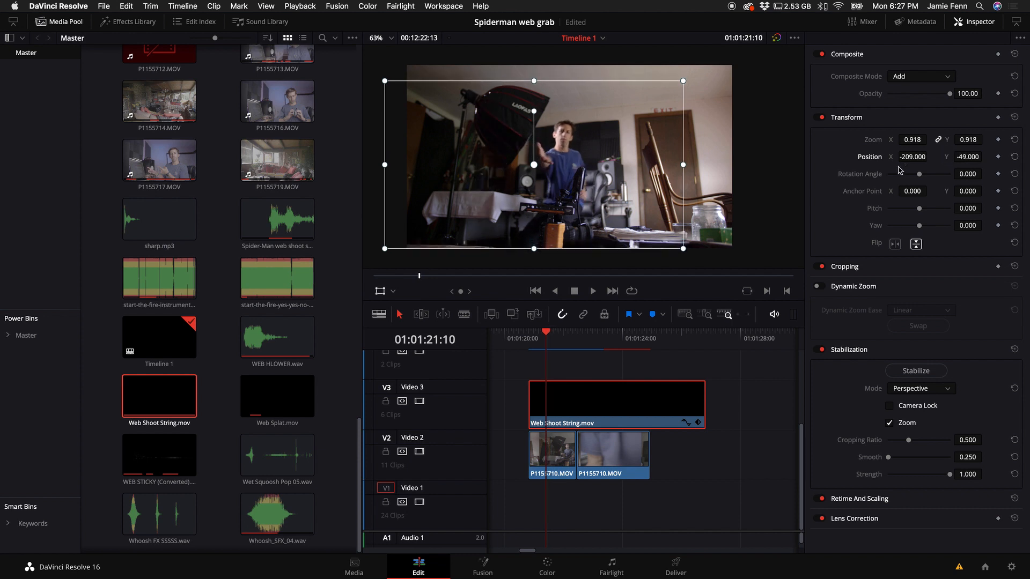
key("Right")
key("Right")
key("Right")
key("Left")
key("Left")
key("Left")
key("Left")
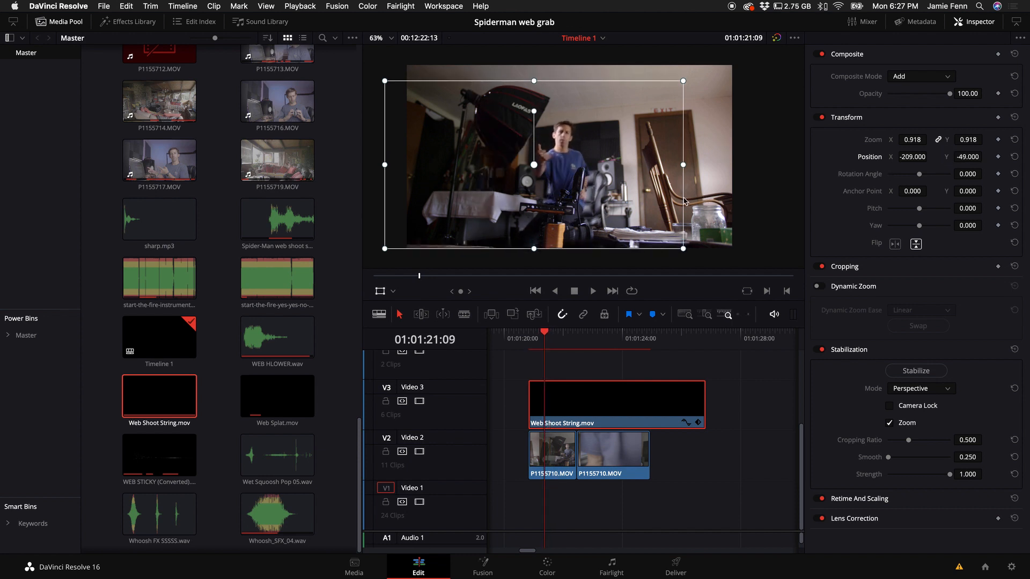
key("Right")
key("Right")
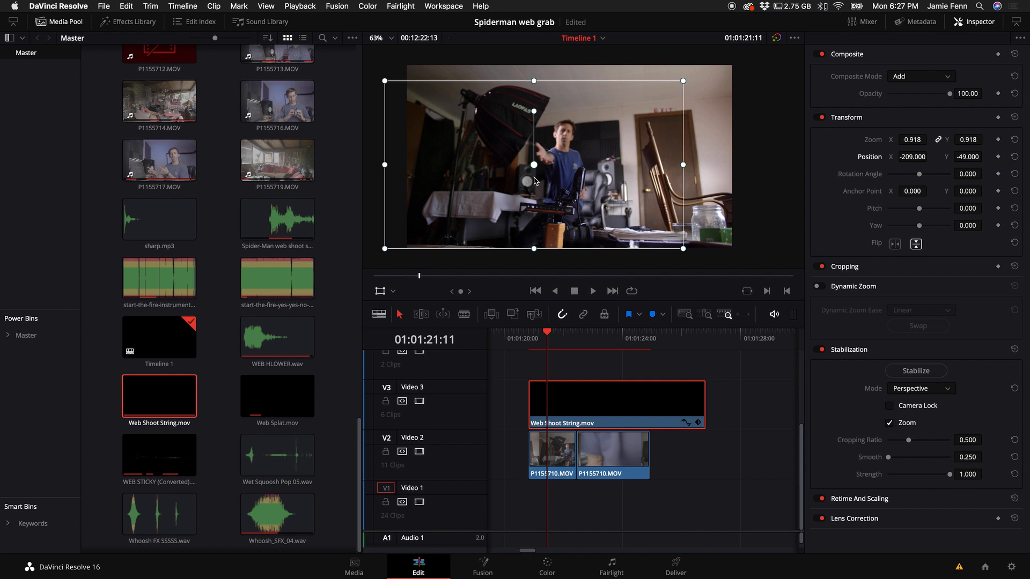
key("Right")
key("Left")
Step: Hide the Media Pool and shift the web clip slightly earlier on Video 3 to match the hand movement
left_click(754, 316)
left_click(67, 24)
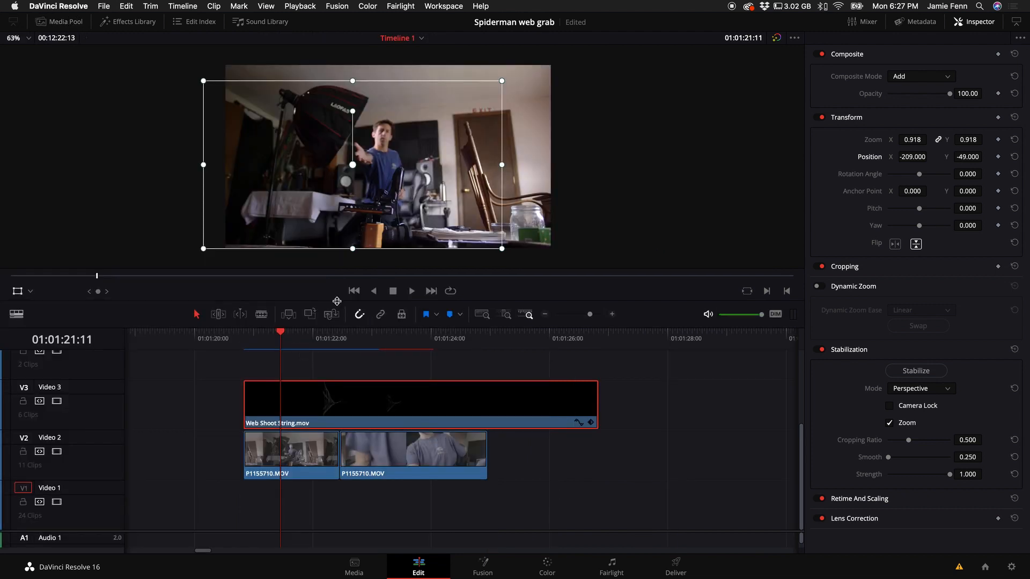
left_click_drag(294, 404, 297, 405)
key("Left")
key("Left")
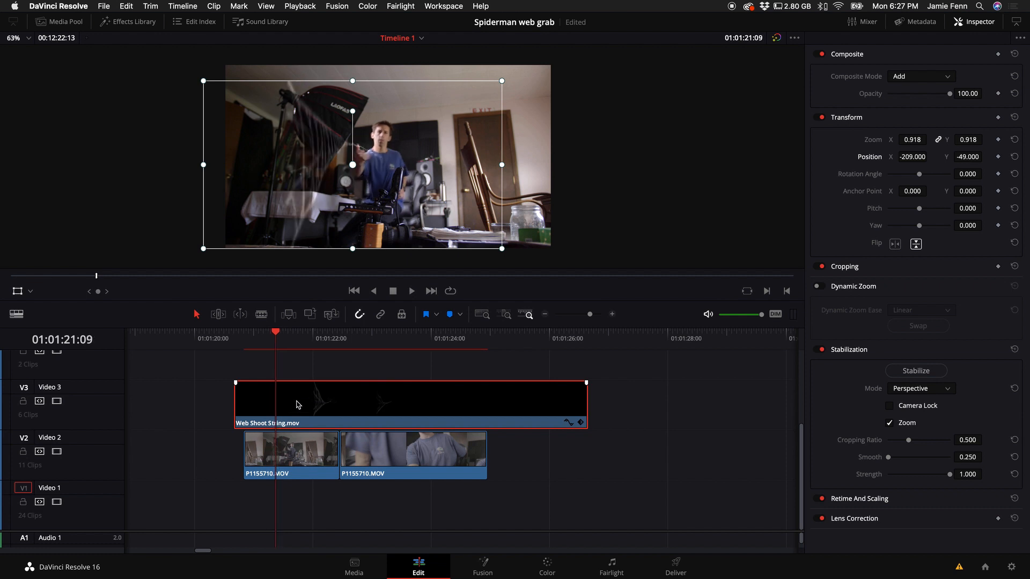
Step: Trim the web clip to start at 01:01:21:09 and reposition it at X -236, Y -57
left_click(612, 314)
left_click(612, 314)
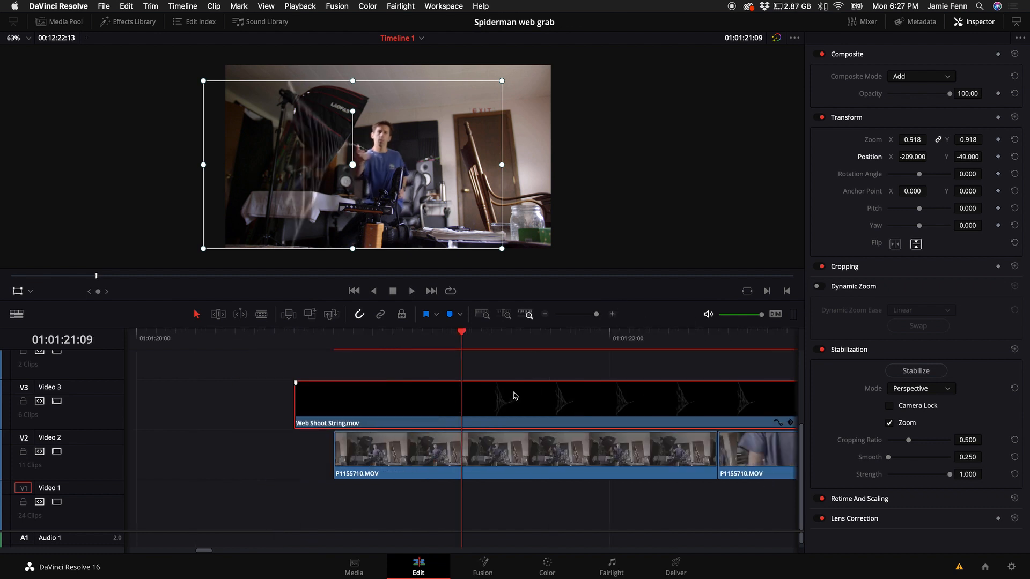
mouse_move(443, 337)
left_mouse_down()
mouse_move(426, 337)
mouse_move(449, 336)
left_mouse_up()
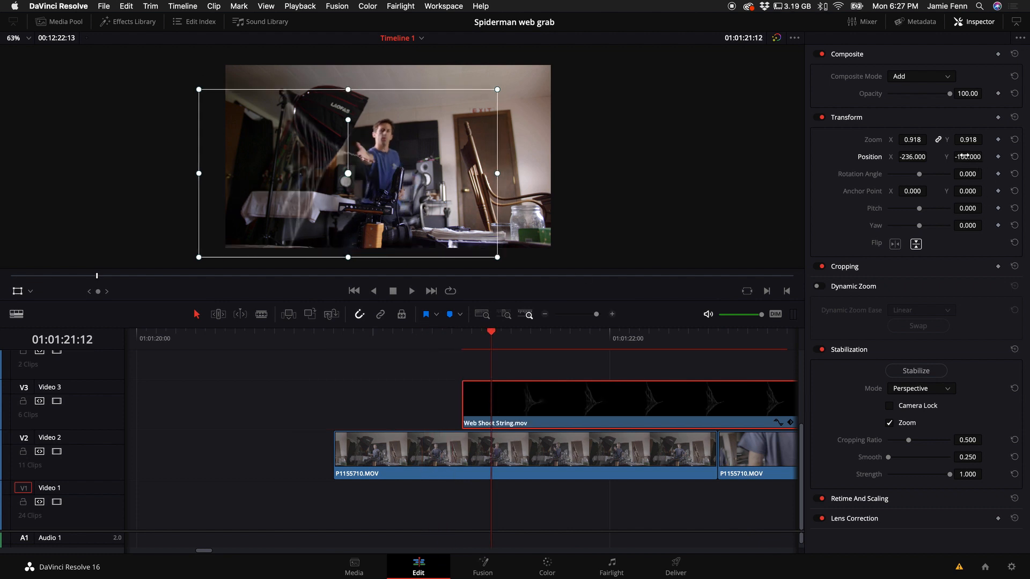
left_click_drag(963, 156, 965, 155)
mouse_move(439, 347)
left_mouse_down()
mouse_move(394, 348)
mouse_move(422, 348)
left_mouse_up()
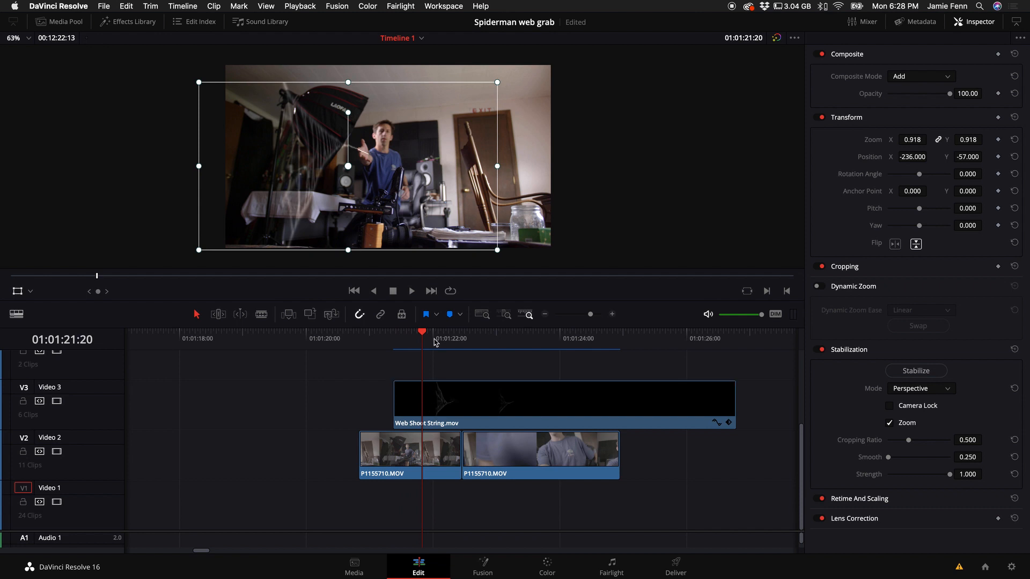
Step: Enable retime controls on the web clip and add a speed point at 01:01:21:16
left_click_drag(435, 343, 413, 349)
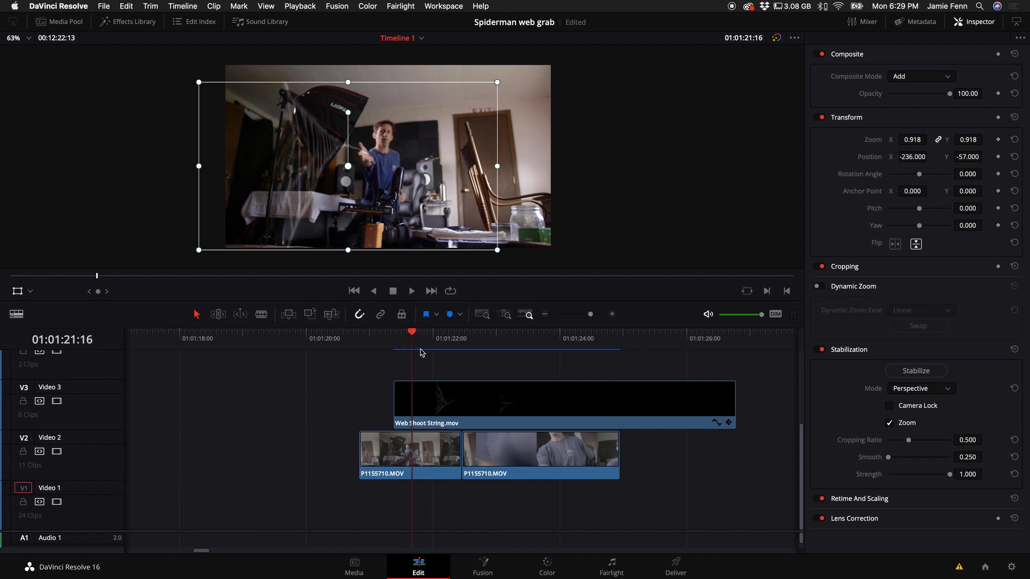
left_click(614, 314)
right_click(499, 403)
mouse_move(526, 289)
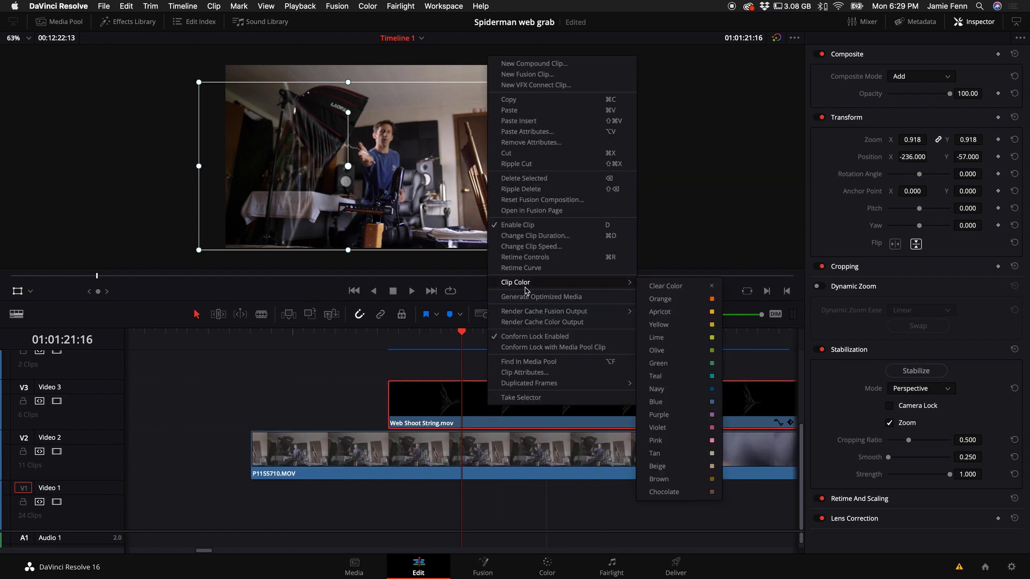
left_click(534, 258)
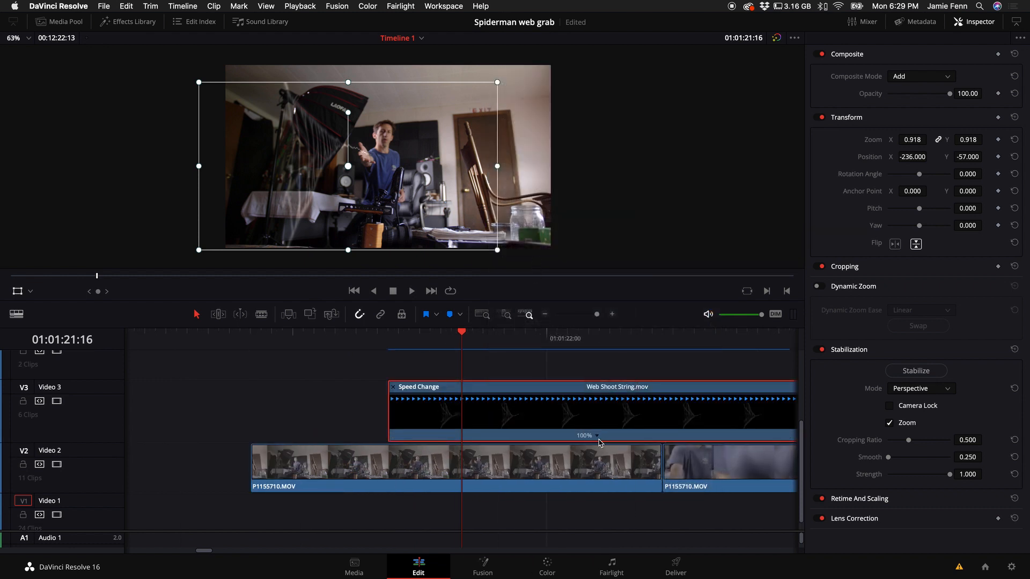
scroll(599, 442, "right", 3)
left_click(480, 438)
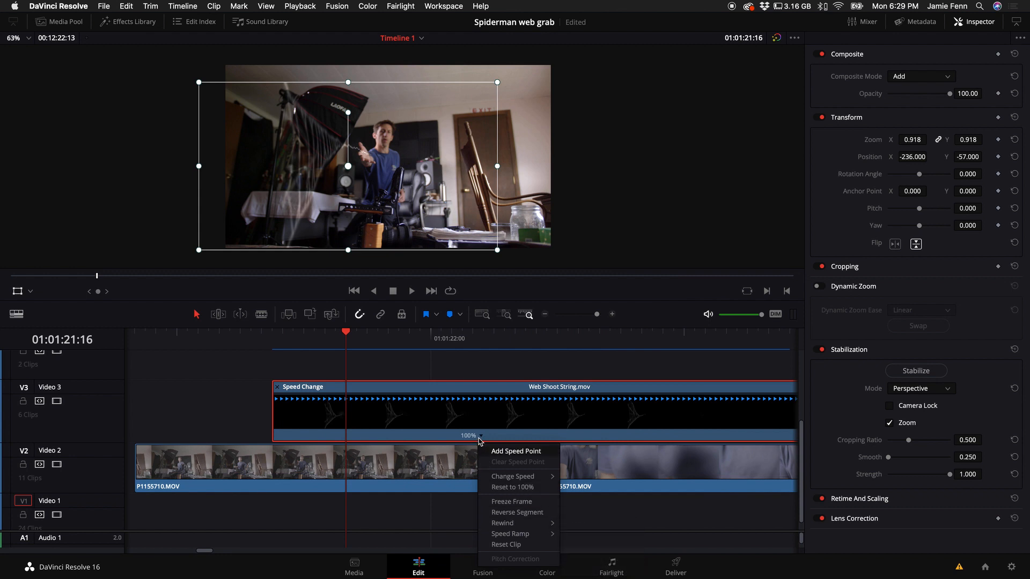
left_click(513, 453)
Step: Add a second speed point at 01:01:22:20 and pull it back to just after the first, speeding up the segment between them
mouse_move(639, 342)
left_mouse_down()
mouse_move(621, 343)
mouse_move(639, 346)
left_mouse_up()
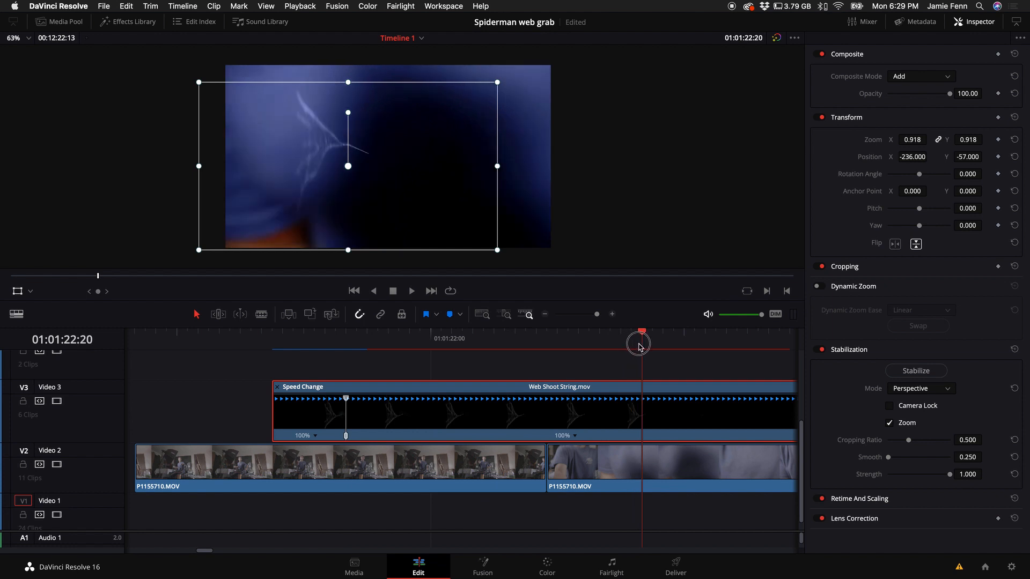
left_click(576, 436)
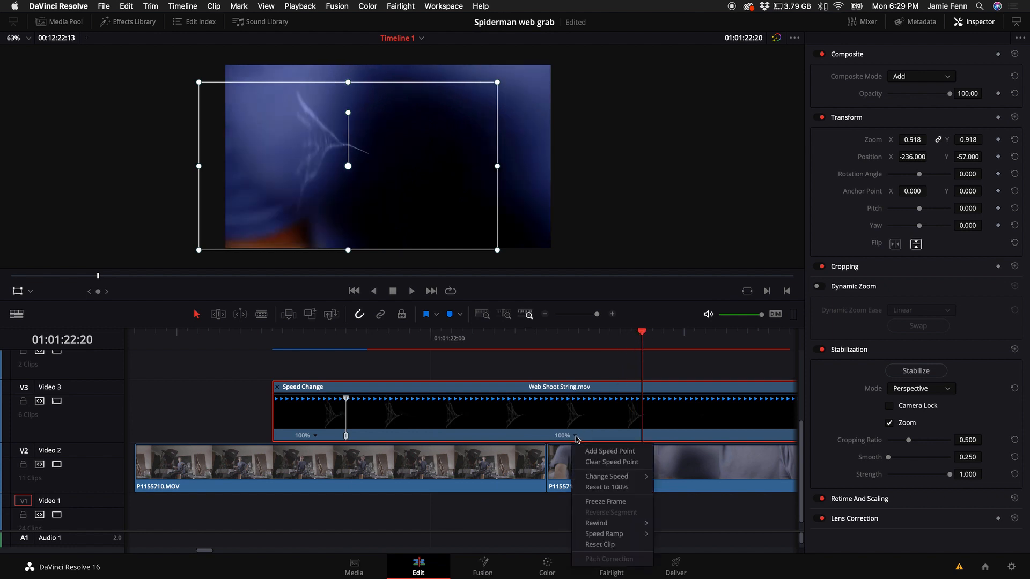
left_click(599, 454)
left_click_drag(644, 404, 348, 406)
left_click(278, 346)
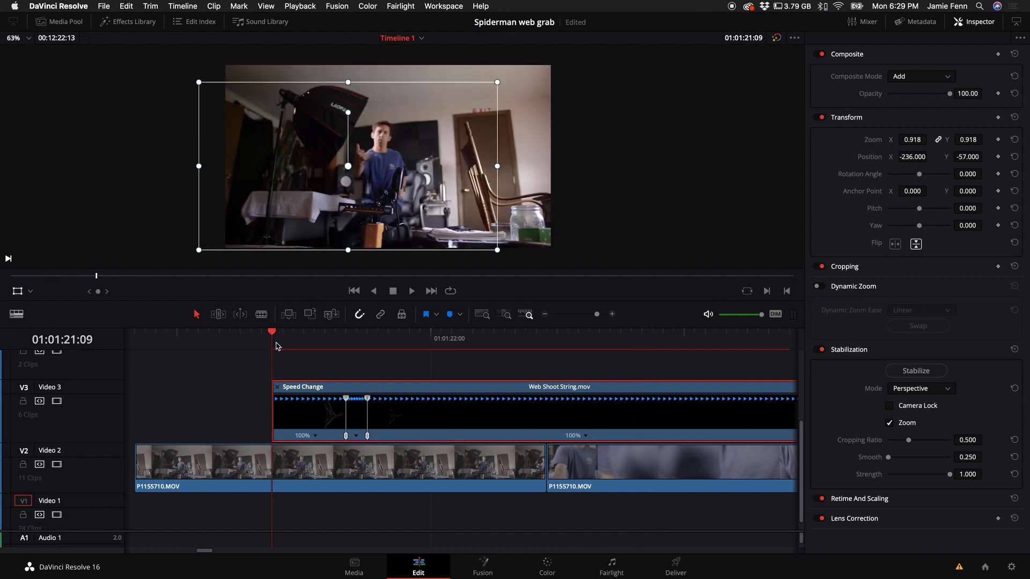
Step: Move the web clip's second speed point later to 01:01:21:22, setting the middle segment to 467%, and play it back
key("space")
key("space")
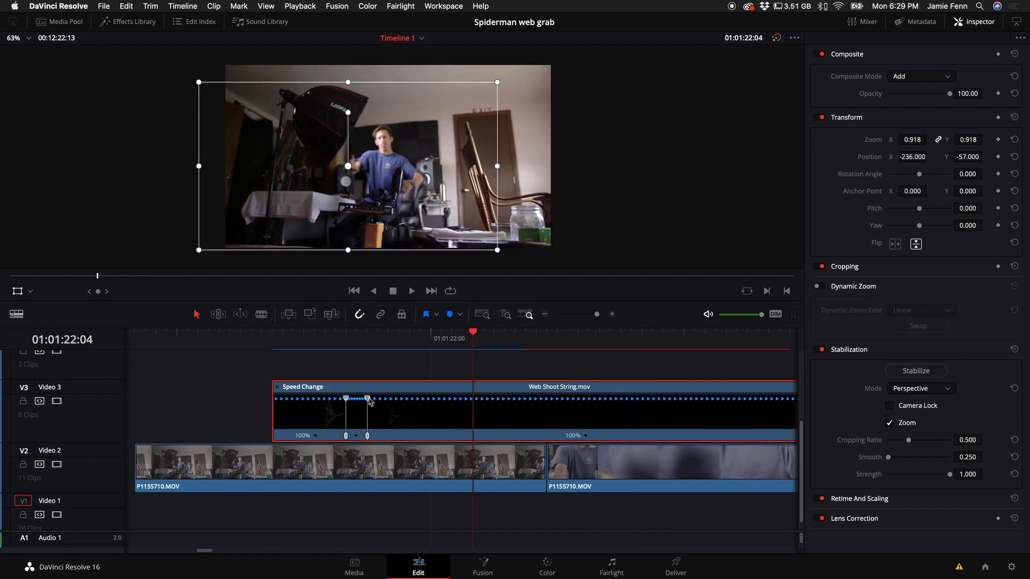
left_click_drag(367, 399, 409, 399)
left_click(346, 346)
key("space")
key("space")
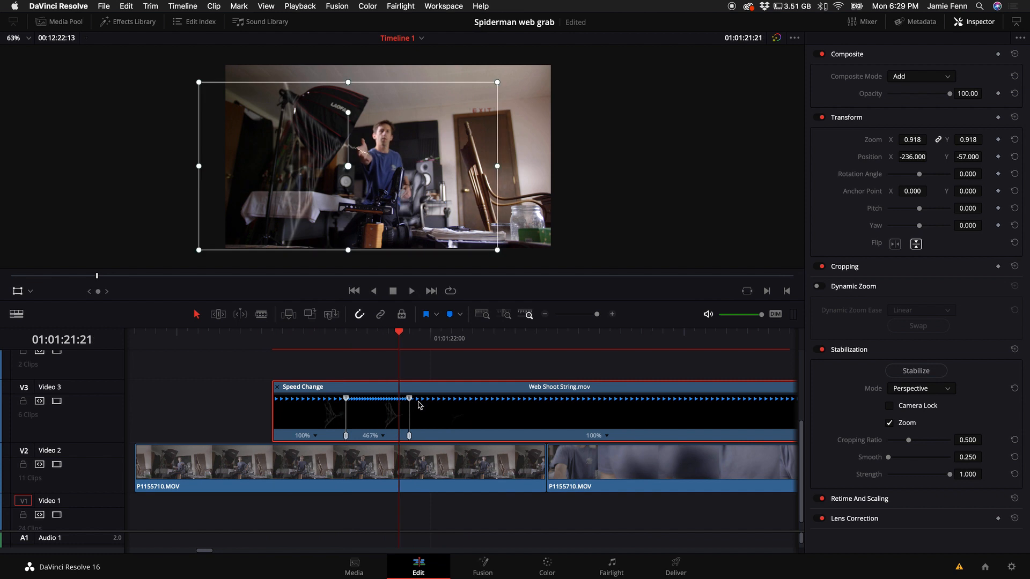
key("space")
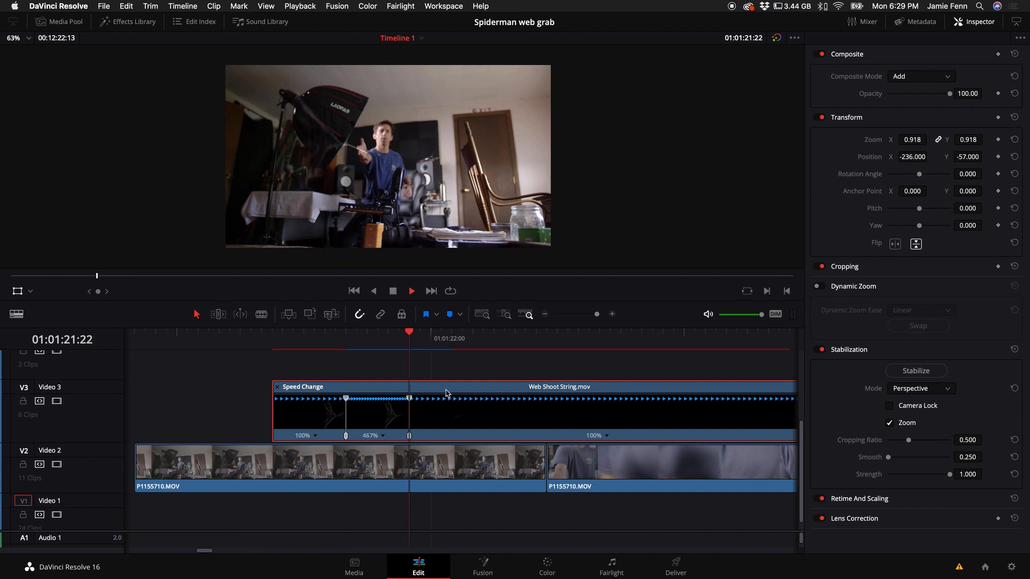
key("space")
Step: Recheck the web shot's timing and move the second speed point to 01:01:22:00, setting the middle segment to 350%
left_click(348, 346)
key("space")
key("space")
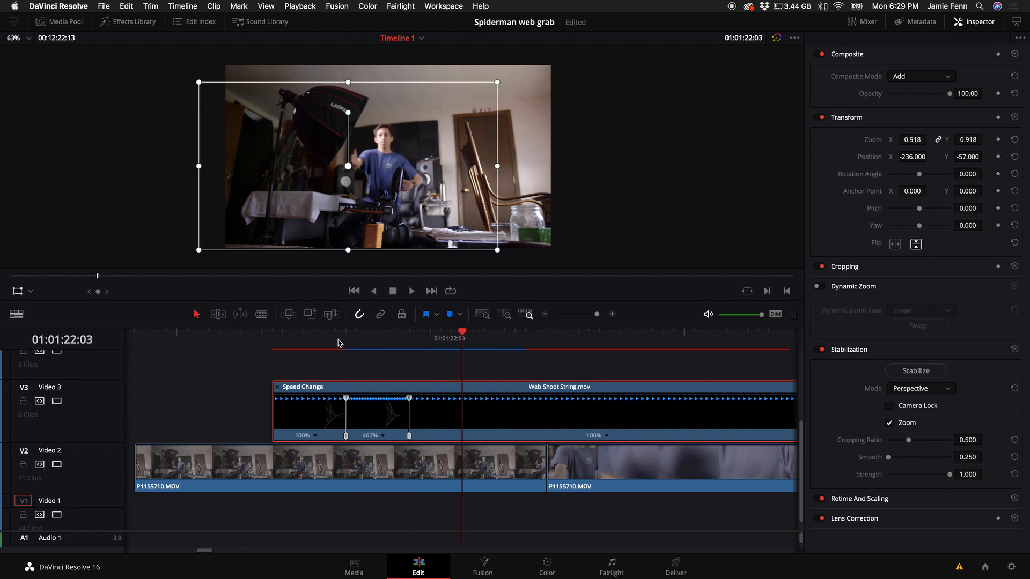
left_click(321, 344)
key("space")
key("space")
left_click_drag(410, 398, 430, 398)
key("space")
key("space")
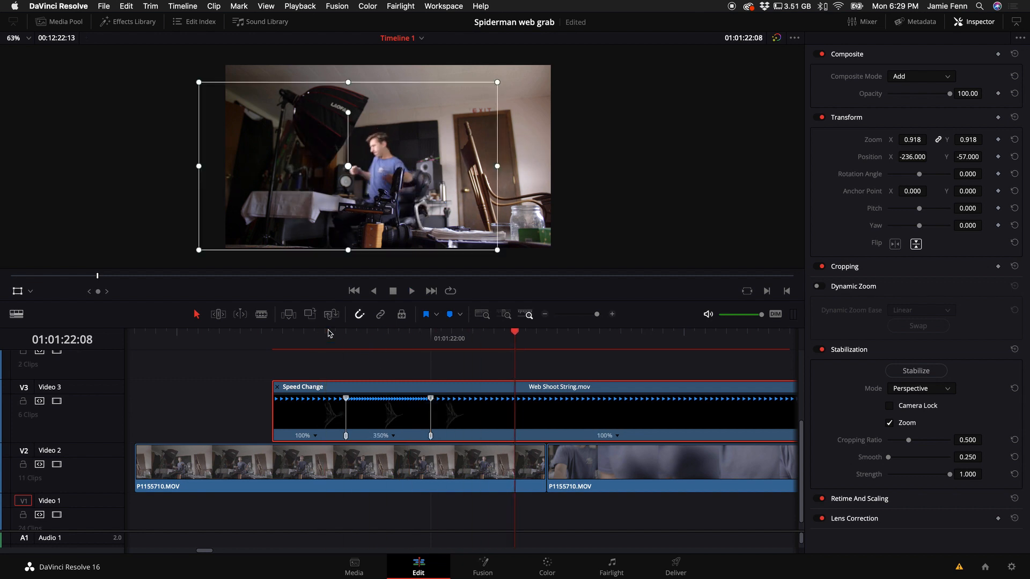
Step: Play back the retimed web shot from its start to check its speed against the hand movement
left_click(328, 334)
key("space")
key("space")
left_click(346, 337)
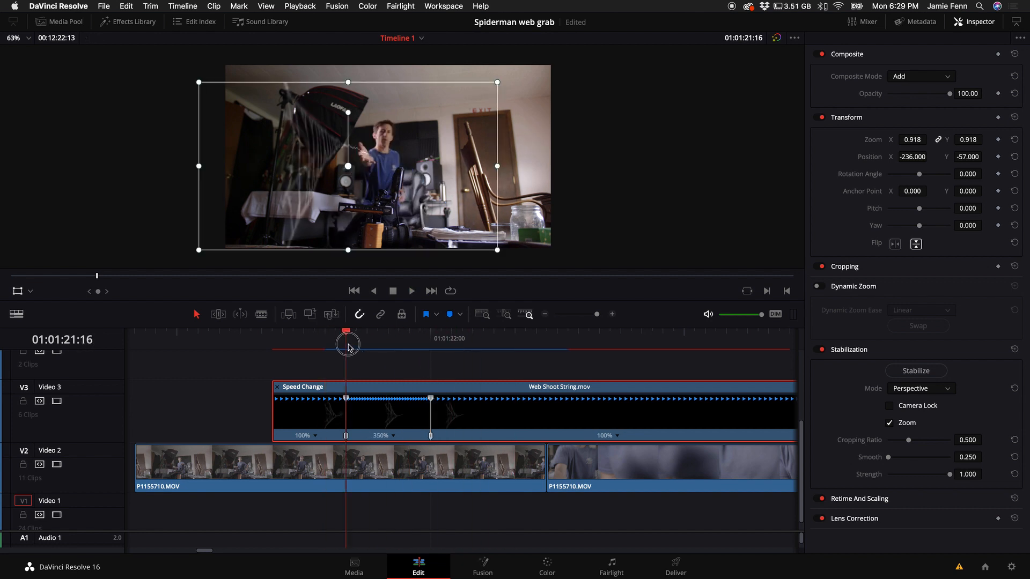
left_click(271, 341)
key("space")
key("space")
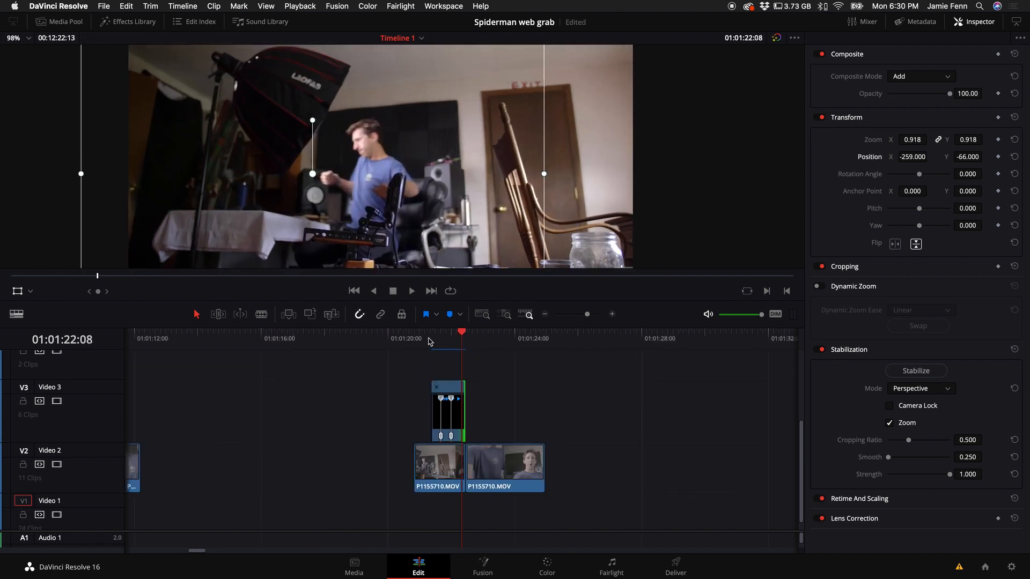
Step: Place Web Splat.mov on Video 4 at 01:01:21:09 and set its composite mode to Add
left_click(431, 339)
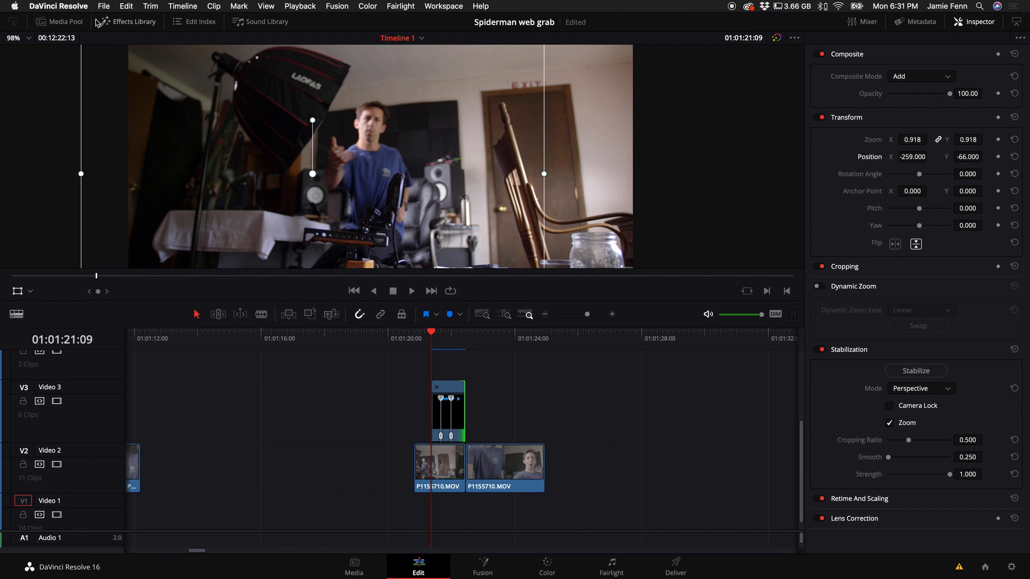
left_click(65, 21)
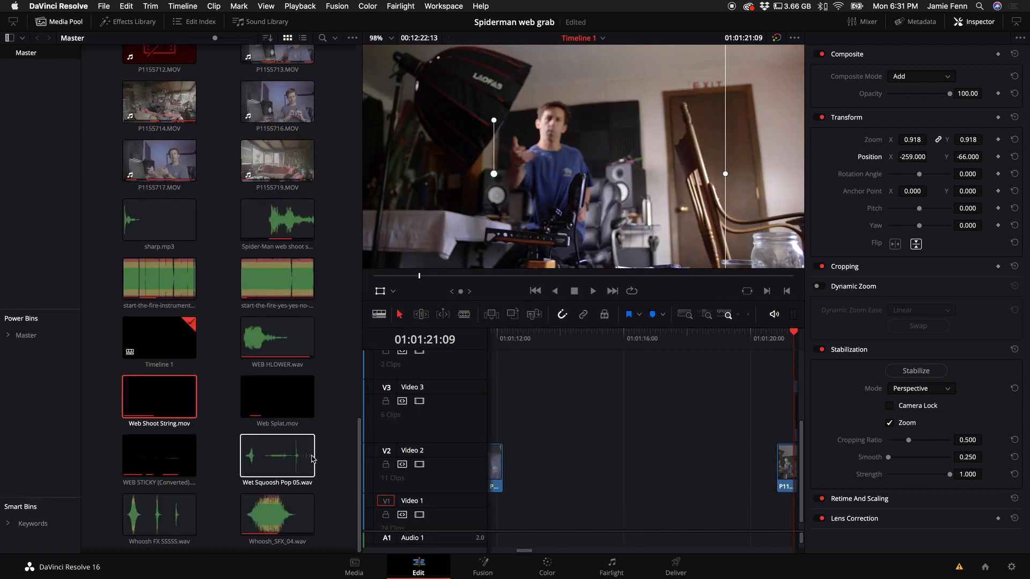
left_click_drag(274, 409, 653, 386)
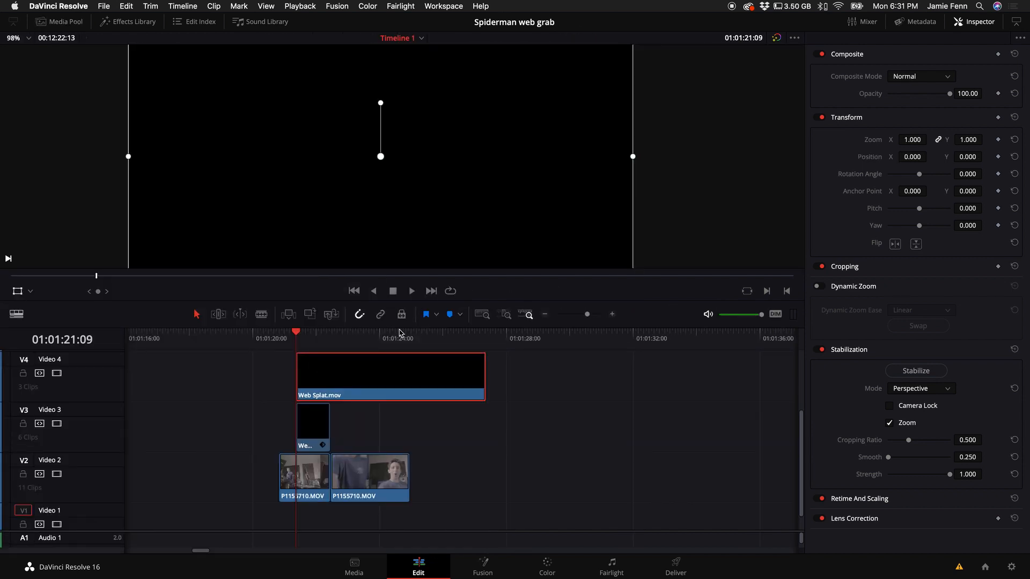
left_click(931, 76)
left_click(915, 117)
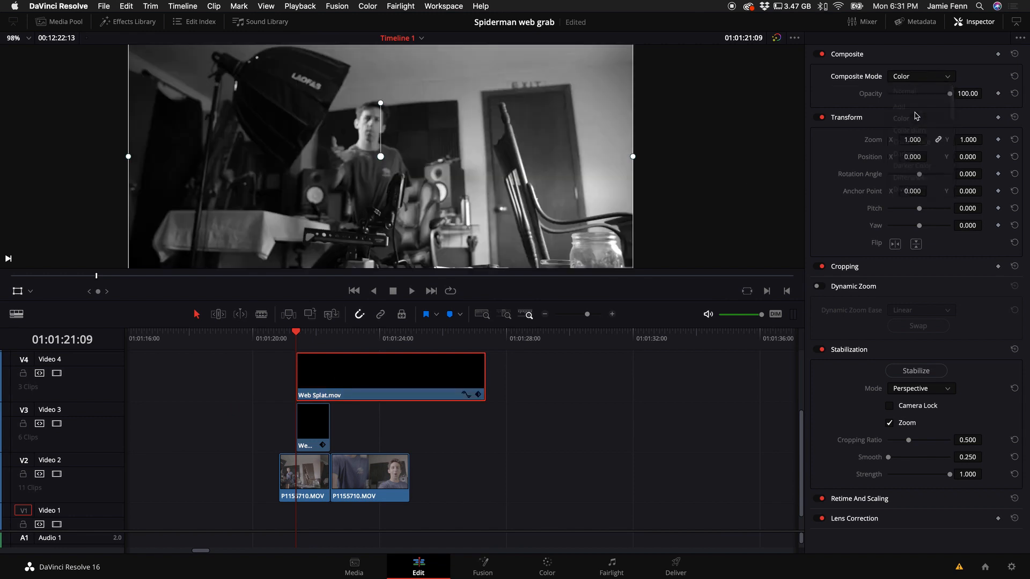
left_click(920, 76)
left_click(915, 107)
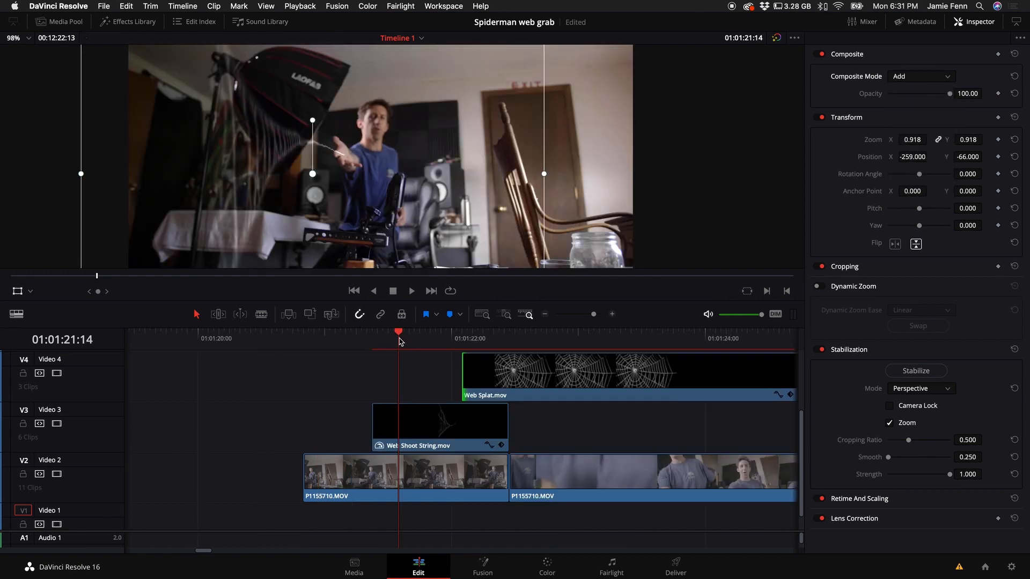
Step: Step through the web shot frame by frame and move the Web Splat clip to start at 01:01:21:12
key("Left")
key("Left")
key("Left")
key("Left")
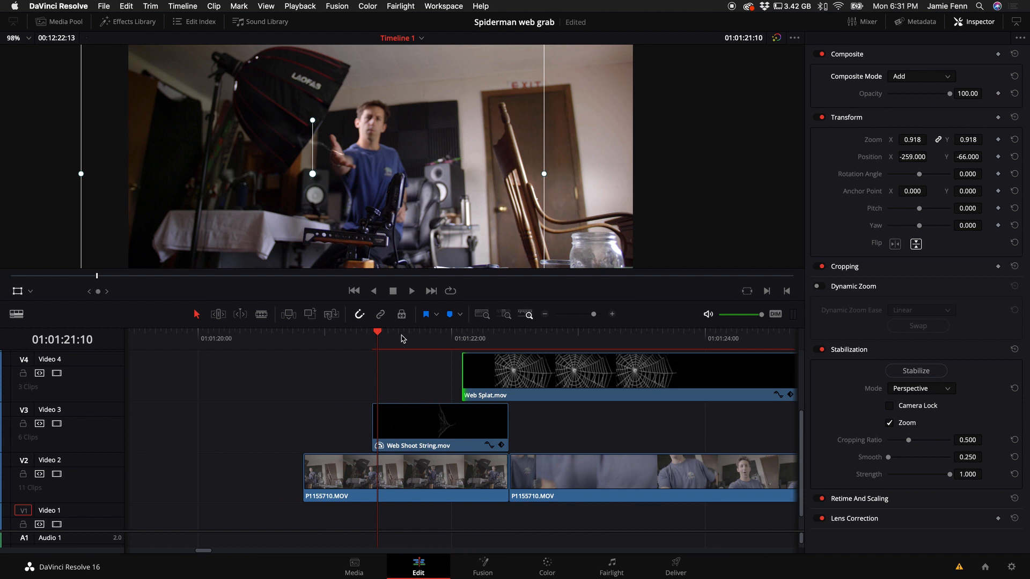
key("Right")
key("Right")
key("Right")
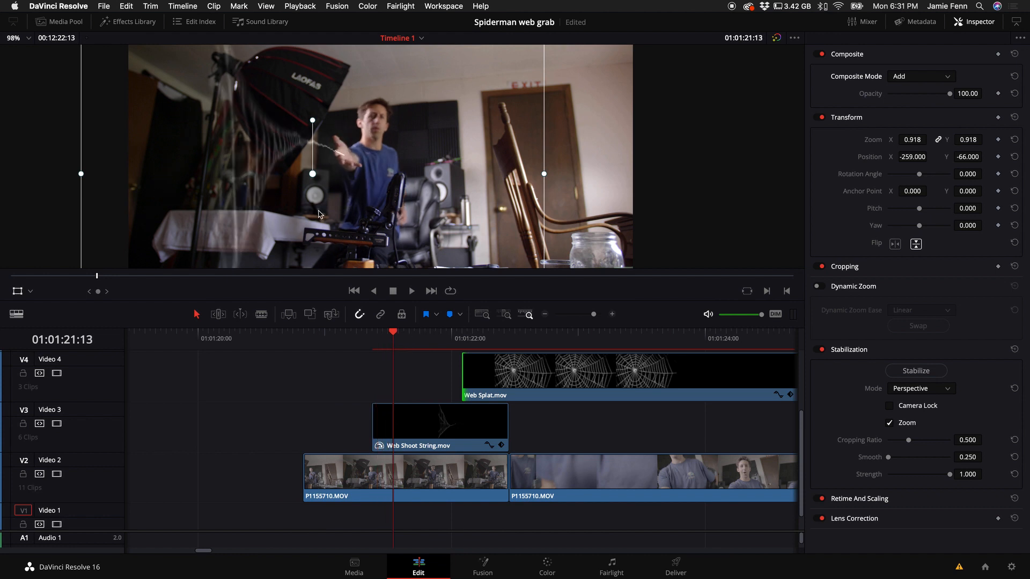
key("Left")
left_click(427, 429)
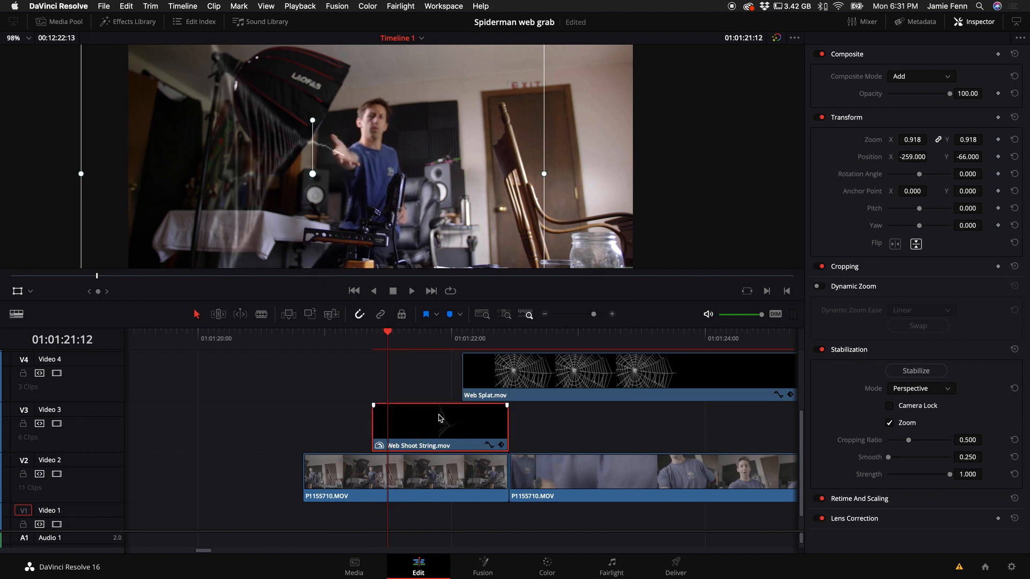
key("Left")
key("Right")
key("Left")
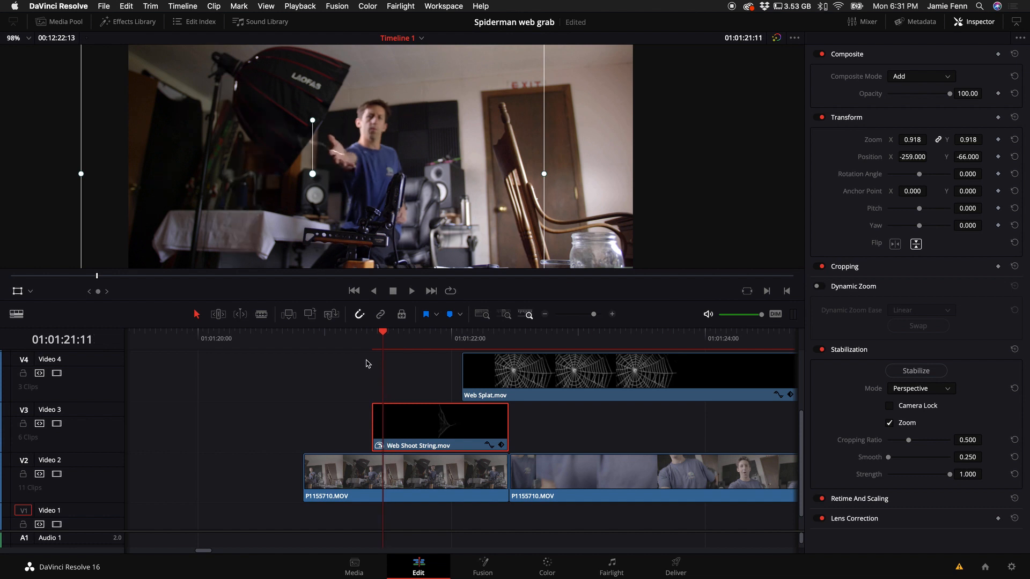
key("Right")
left_click_drag(554, 378, 528, 380)
left_click_drag(504, 381, 496, 382)
Step: Lower the Web Splat clip's opacity to 40 and play the sequence from the start of the first shot
left_click_drag(947, 94, 914, 95)
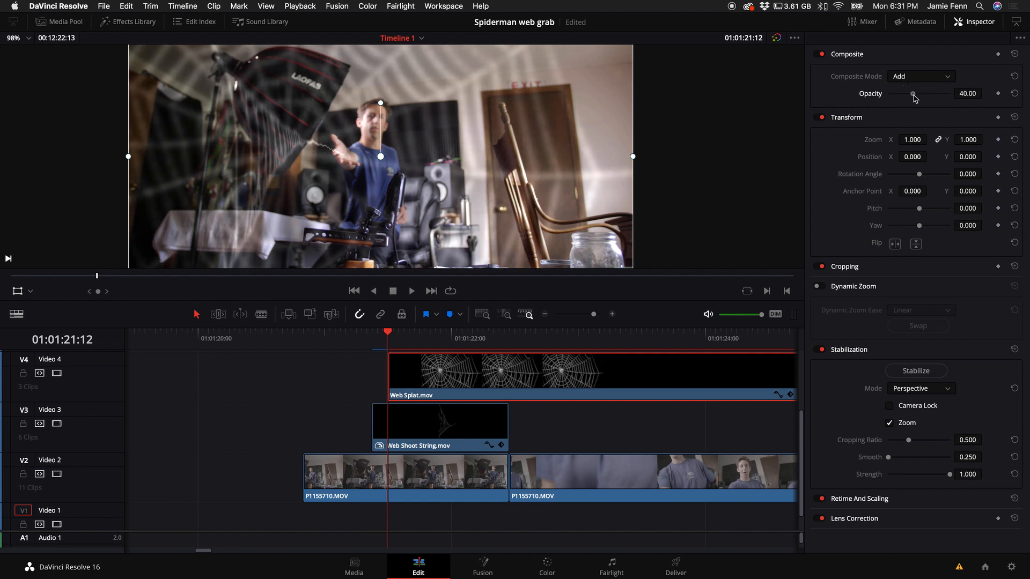
key("Left")
key("Left")
key("Left")
key("Left")
key("Left")
key("Left")
left_click(304, 338)
key("space")
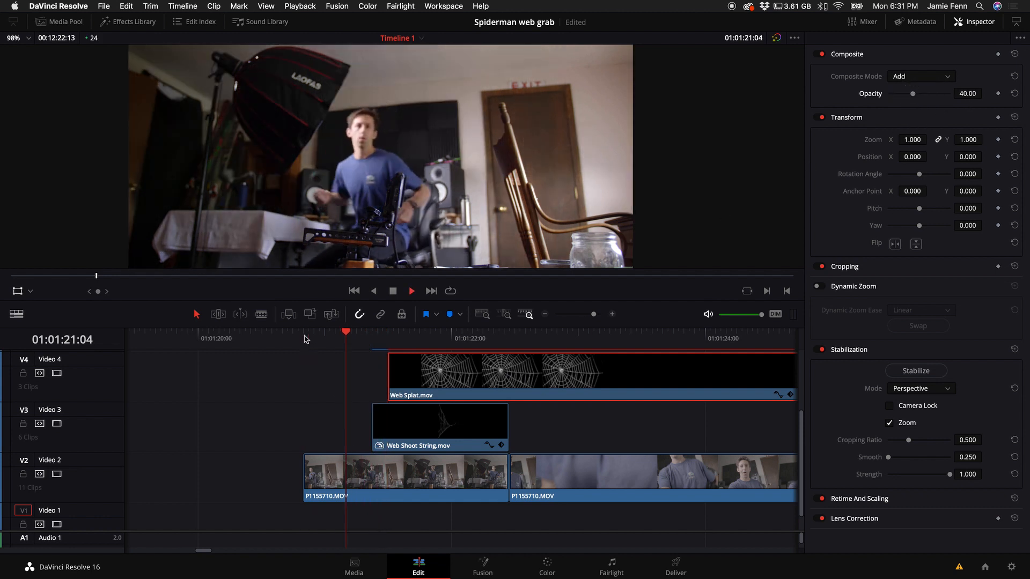
key("space")
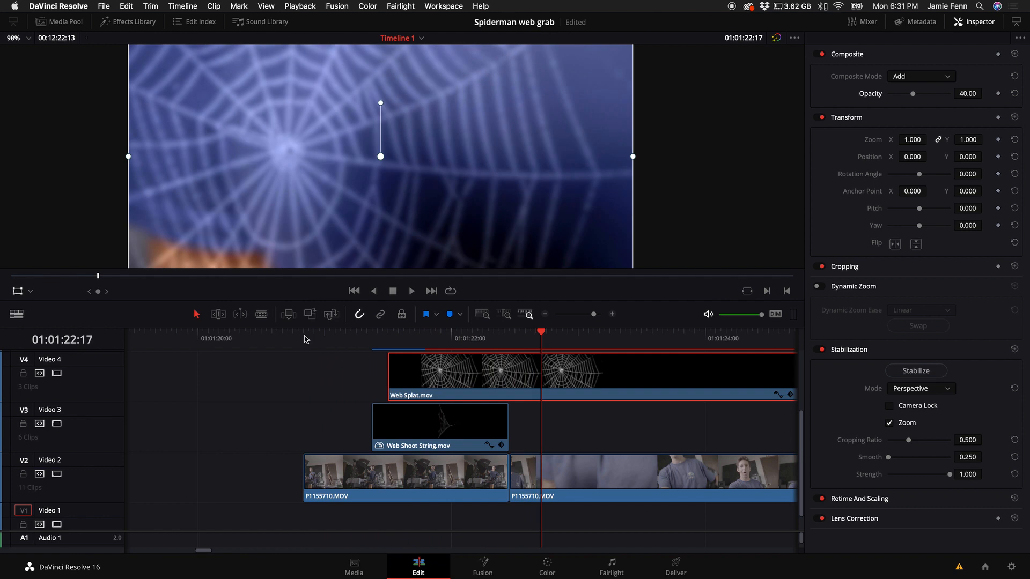
Step: Split the Web Splat clip at the cut between the two shots and delete the part after the cut
key("b")
left_click(510, 384)
key("a")
left_click(570, 384)
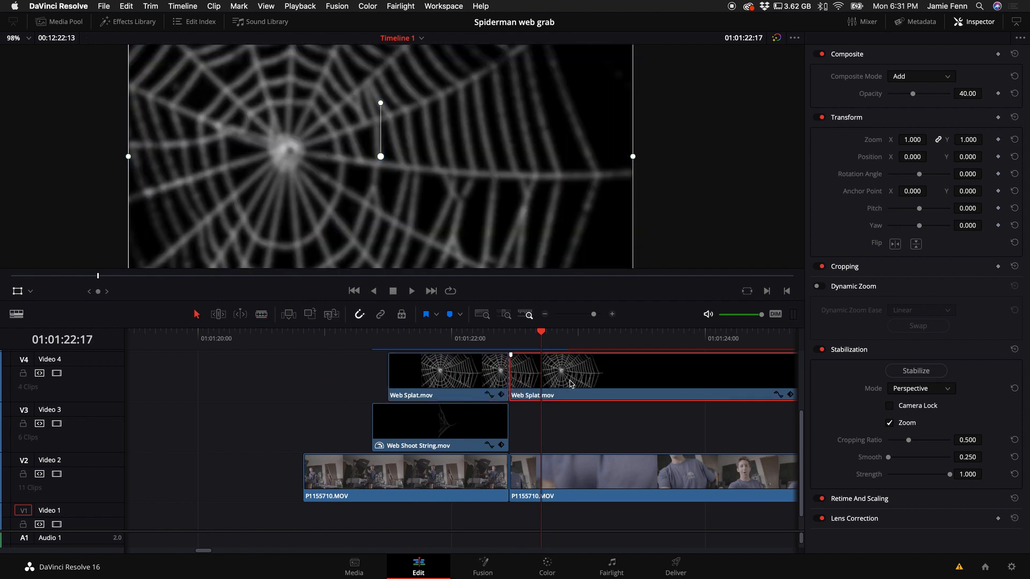
key("BackSpace")
Step: Replay the sequence across the cut several times to check the timing of both web overlays
left_click_drag(504, 340, 458, 340)
scroll(458, 348, "left", 3)
key("space")
key("space")
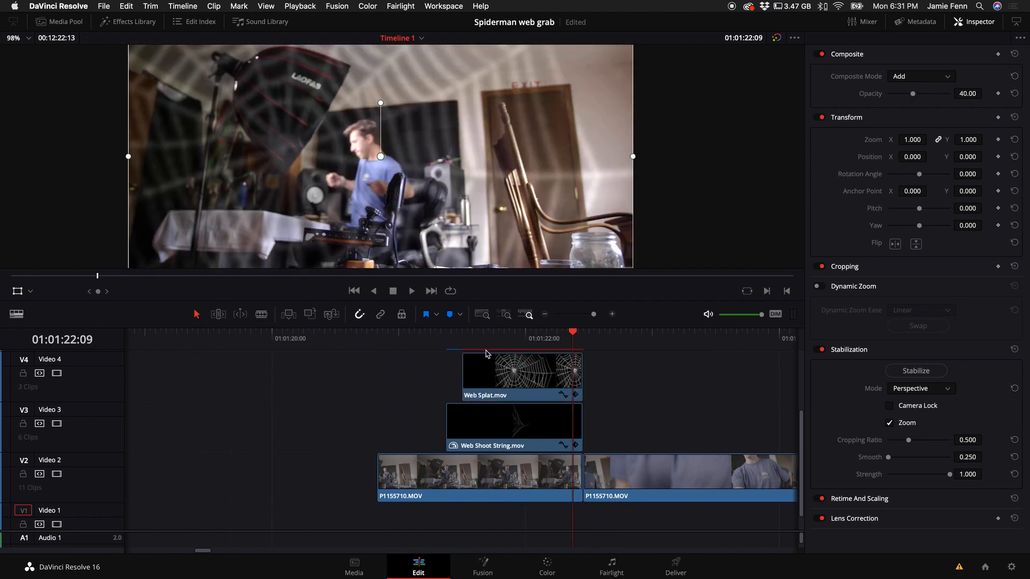
key("space")
key("space")
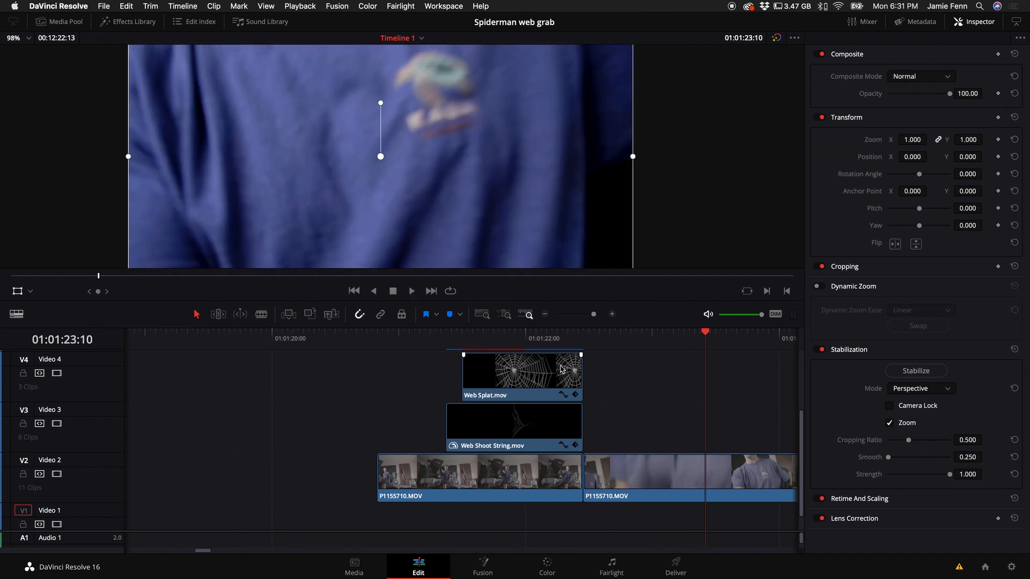
left_click(491, 342)
key("space")
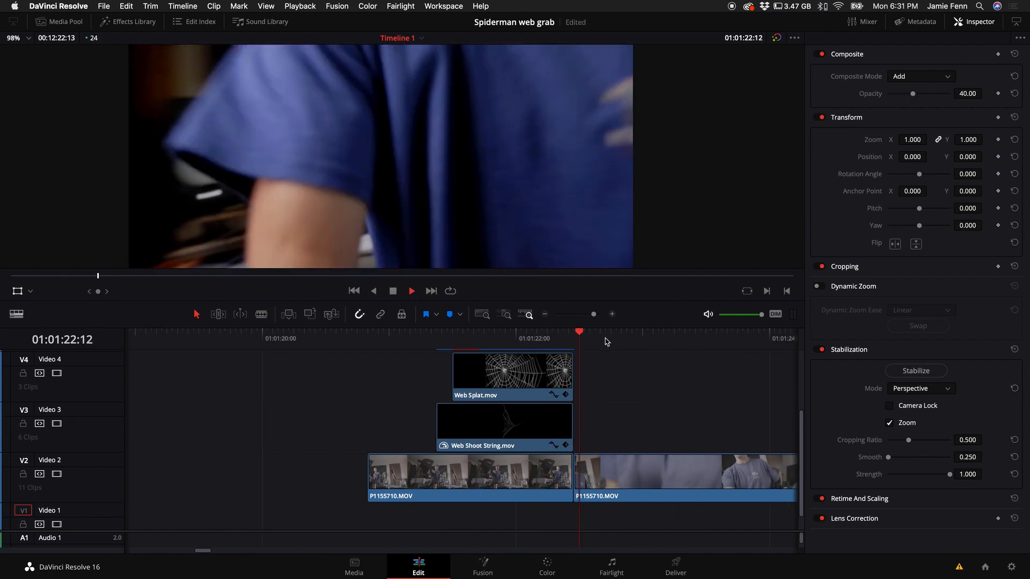
scroll(570, 347, "right", 1)
key("space")
scroll(528, 344, "left", 1)
left_click_drag(519, 343, 396, 346)
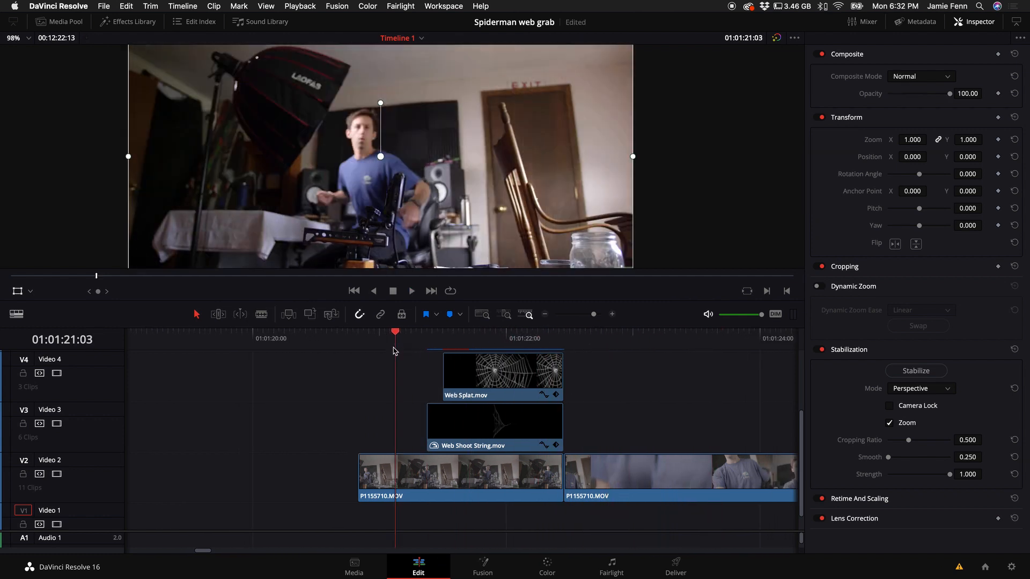
scroll(563, 373, "left", 2)
key("space")
key("space")
left_click(571, 369)
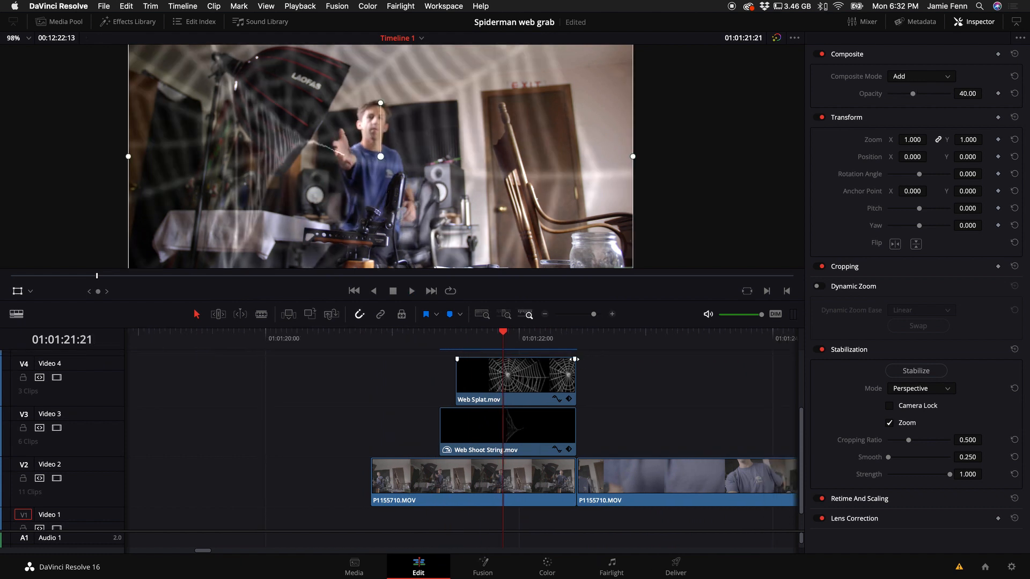
left_click_drag(606, 341, 413, 339)
scroll(413, 339, "left", 2)
key("space")
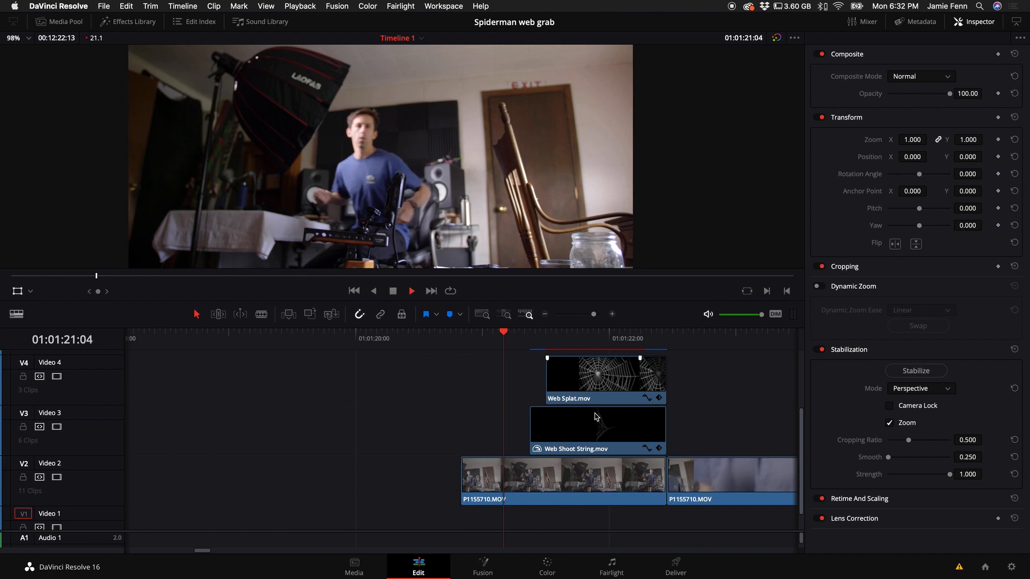
key("space")
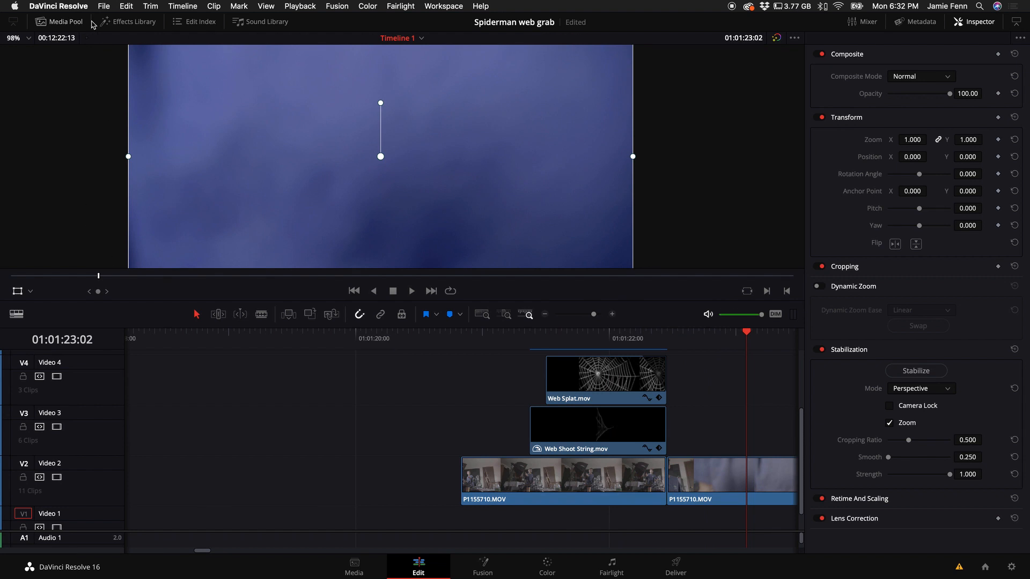
Step: Add an Adjustment Clip on the track above Web Splat, aligned with the start of the Web Shoot String clip
left_click(138, 23)
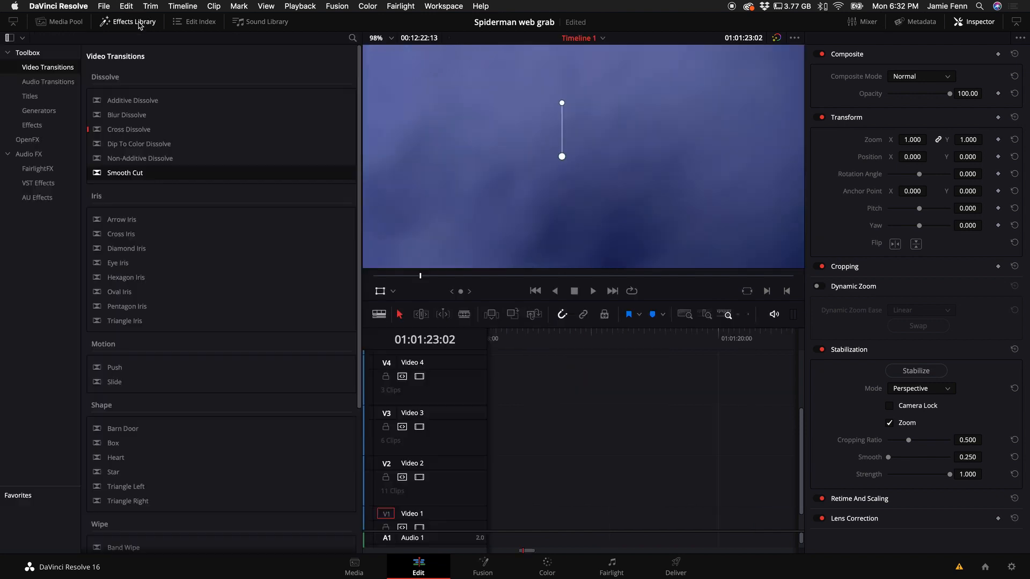
left_click(34, 125)
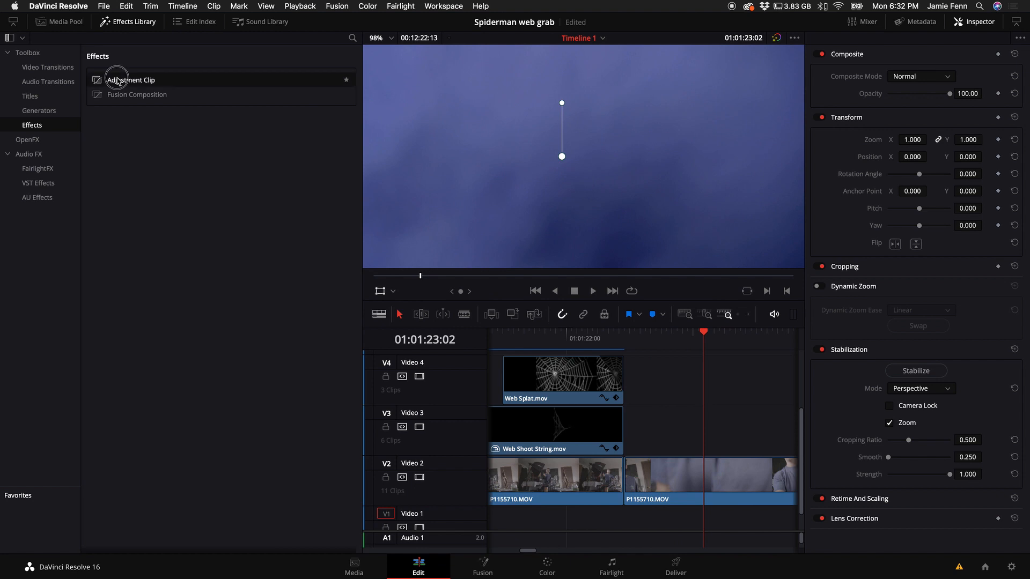
left_click_drag(121, 80, 523, 356)
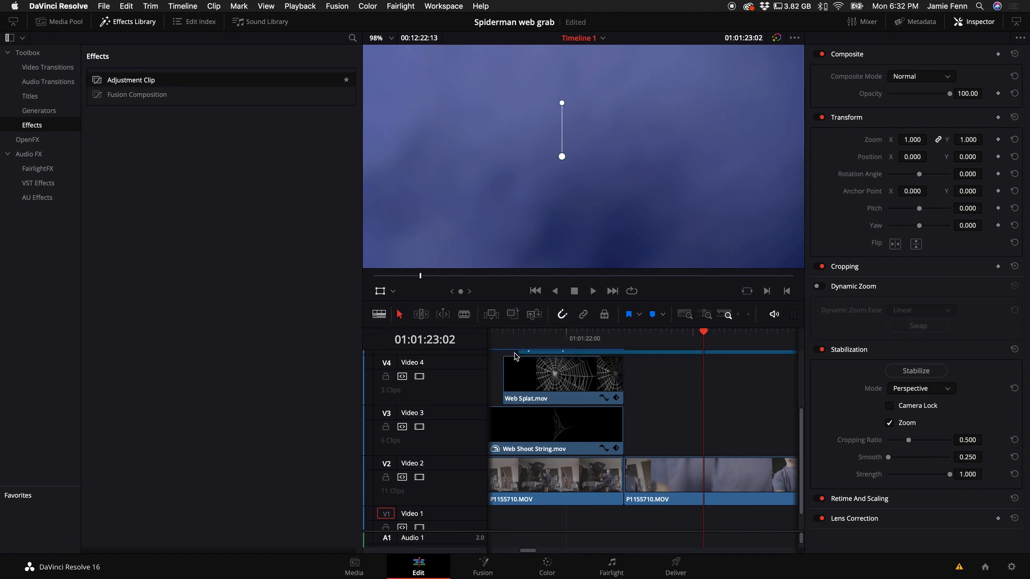
left_click(129, 27)
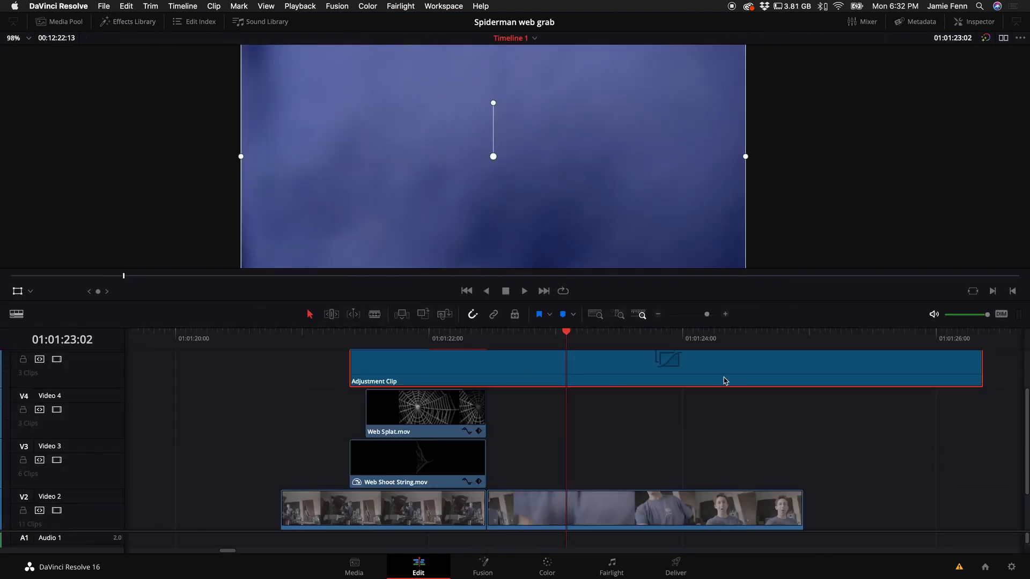
Step: Split the adjustment clip at the cut between the two shots and delete the part after the cut
key("b")
left_click(488, 374)
key("a")
left_click(526, 371)
key("Delete")
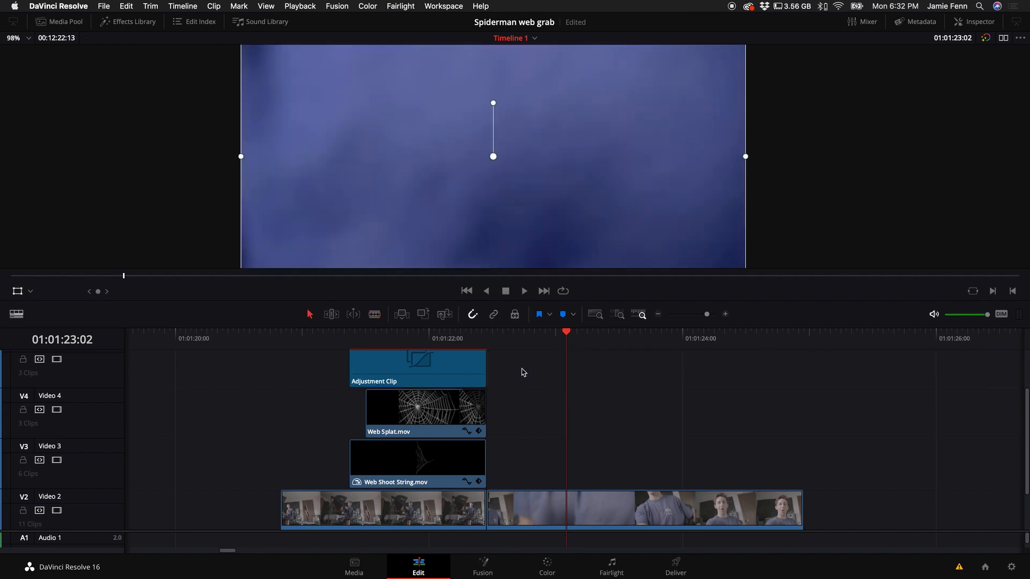
Step: Preview the start of the web effect, select the adjustment clip and open it in Fusion
left_click_drag(445, 326, 352, 332)
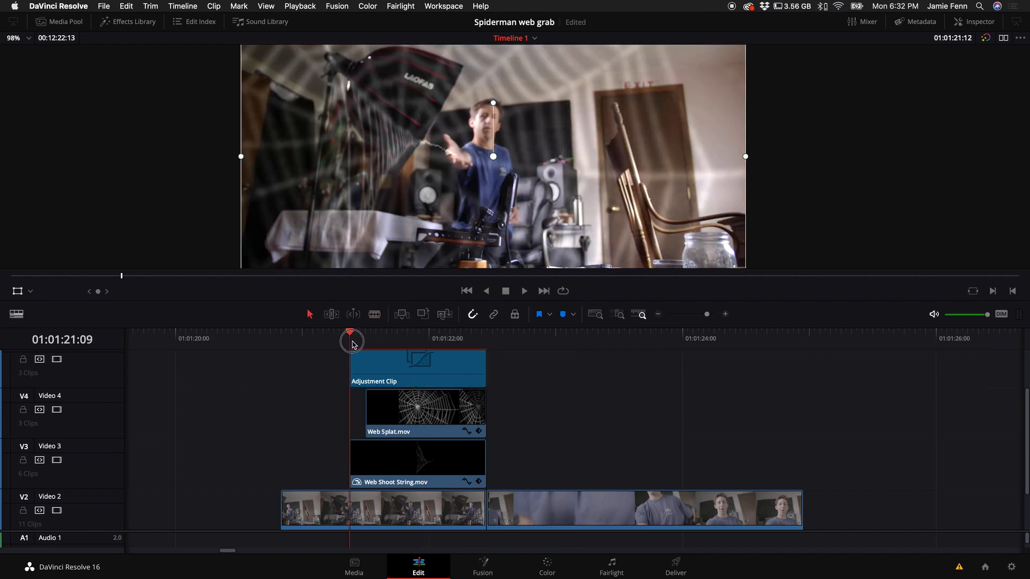
key("space")
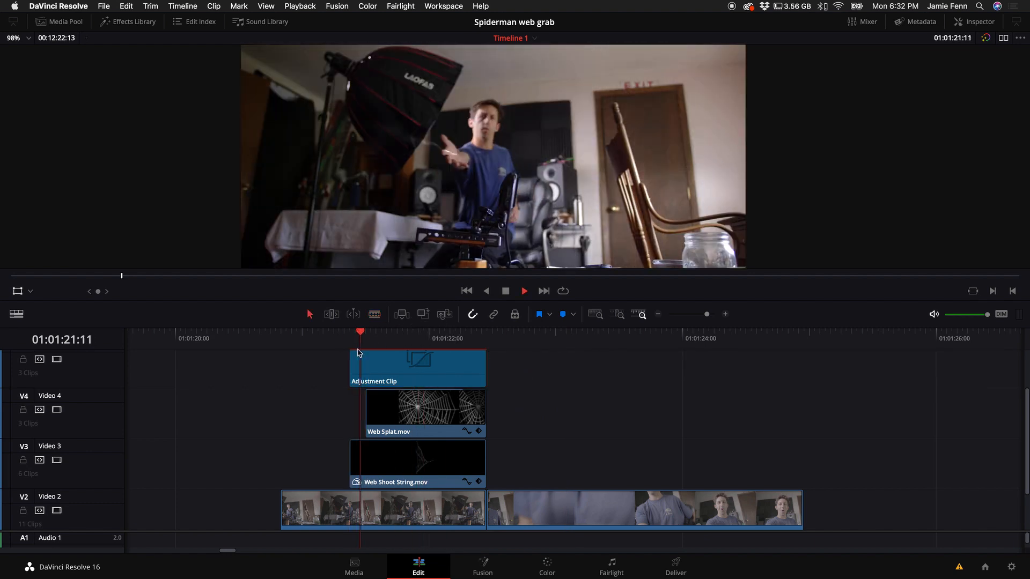
key("space")
left_click(411, 368)
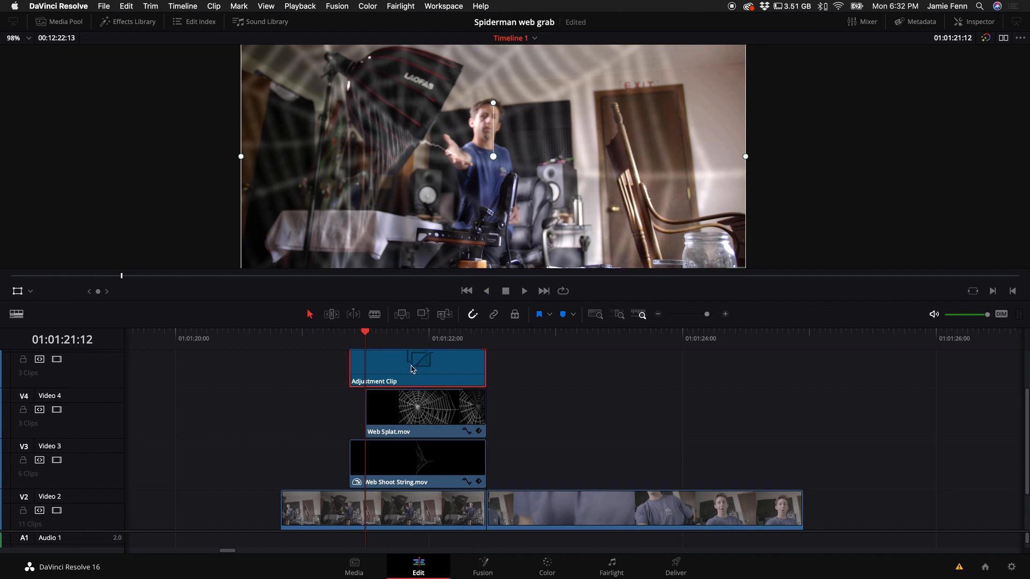
left_click_drag(377, 340, 416, 341)
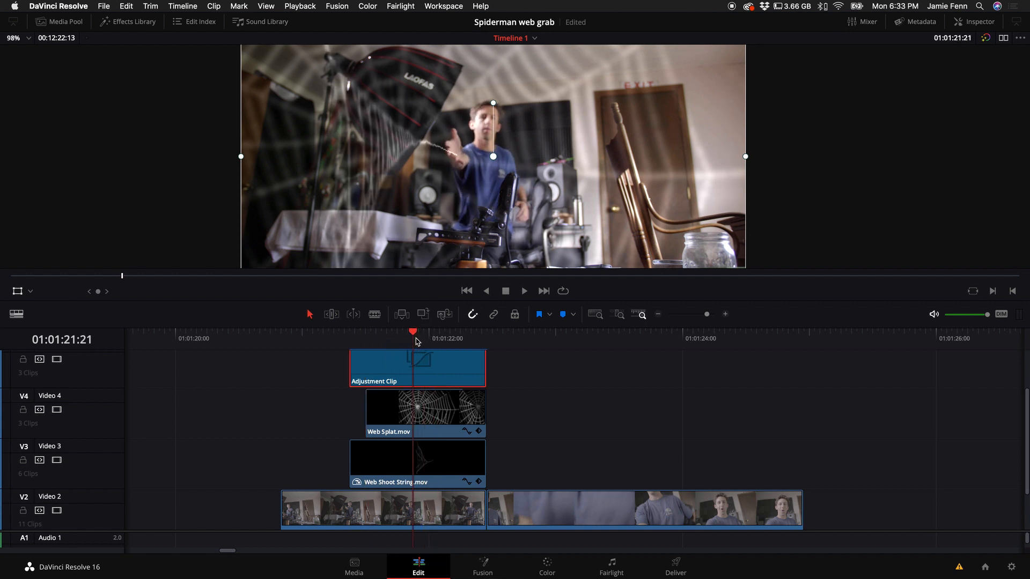
left_click(485, 570)
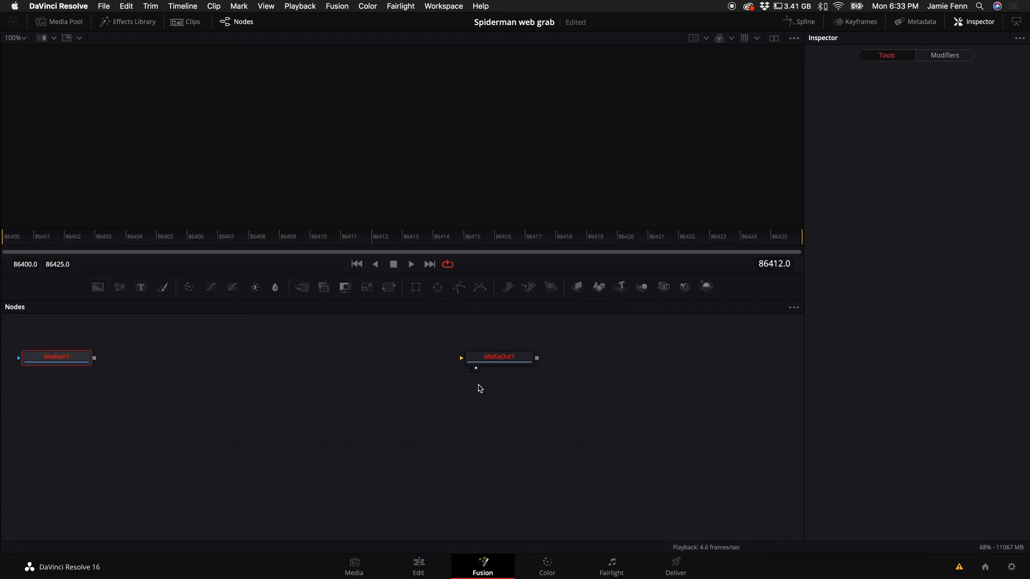
Step: Insert a Transform node between MediaIn1 and MediaOut1, and space the three nodes apart
left_click(77, 358)
left_click_drag(45, 361, 93, 369)
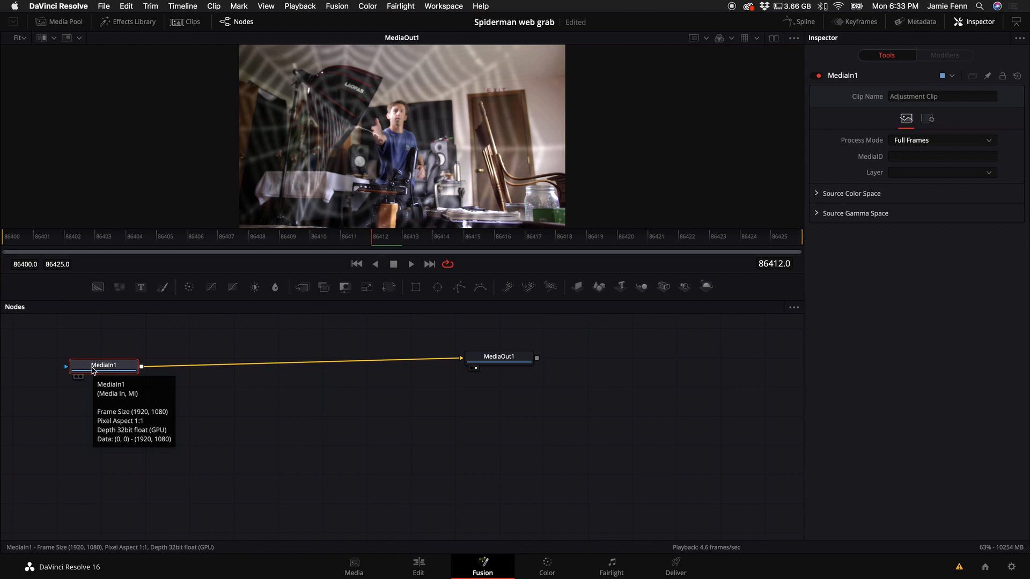
key("shift+space")
type("tran")
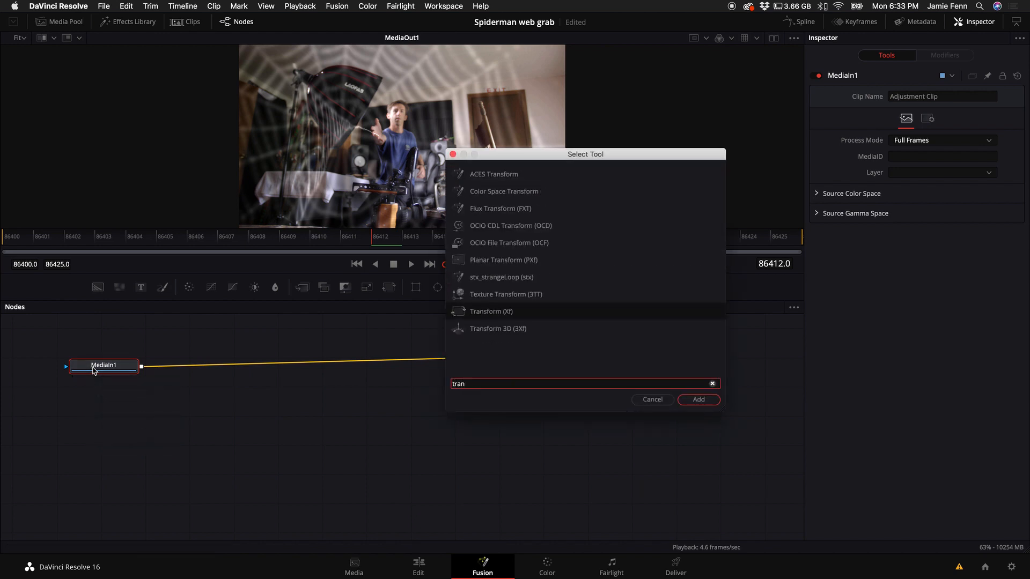
key("Return")
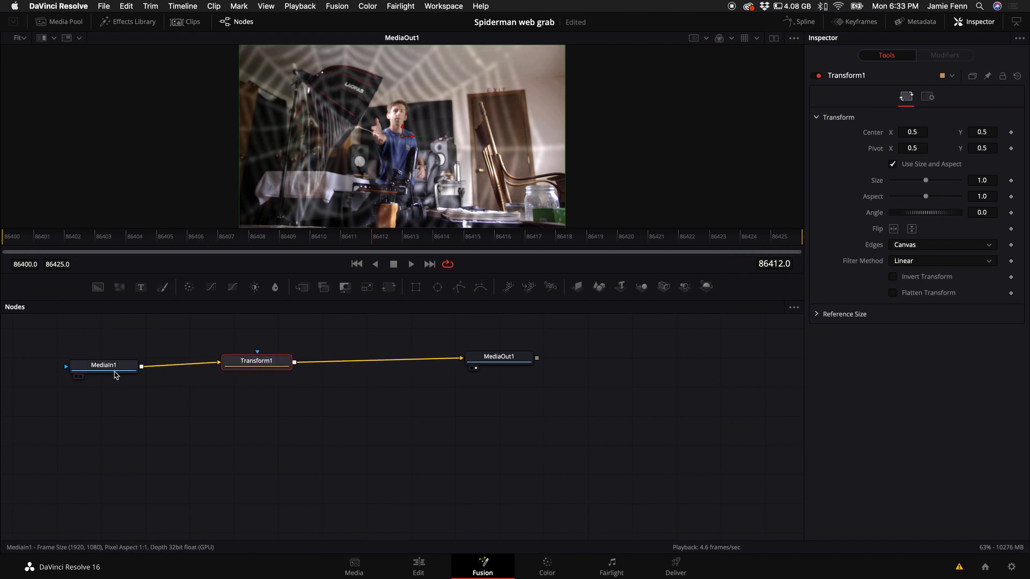
left_click_drag(114, 374, 101, 365)
left_click_drag(477, 358, 503, 360)
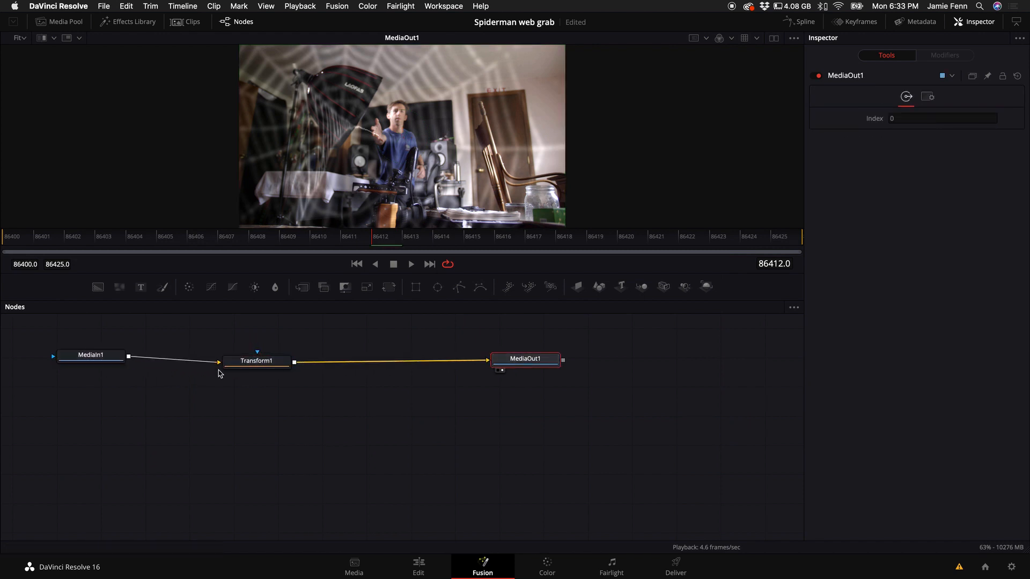
left_click_drag(222, 368, 272, 374)
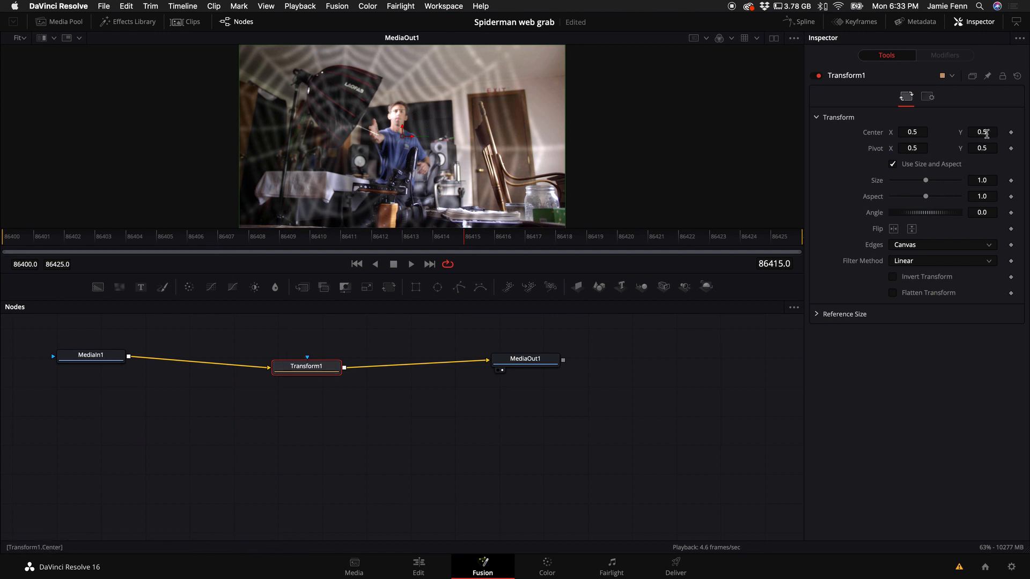
Step: Keyframe Transform1's Size at 1.0 on frame 86415 and at 12.0 on frame 86425
left_click(1011, 181)
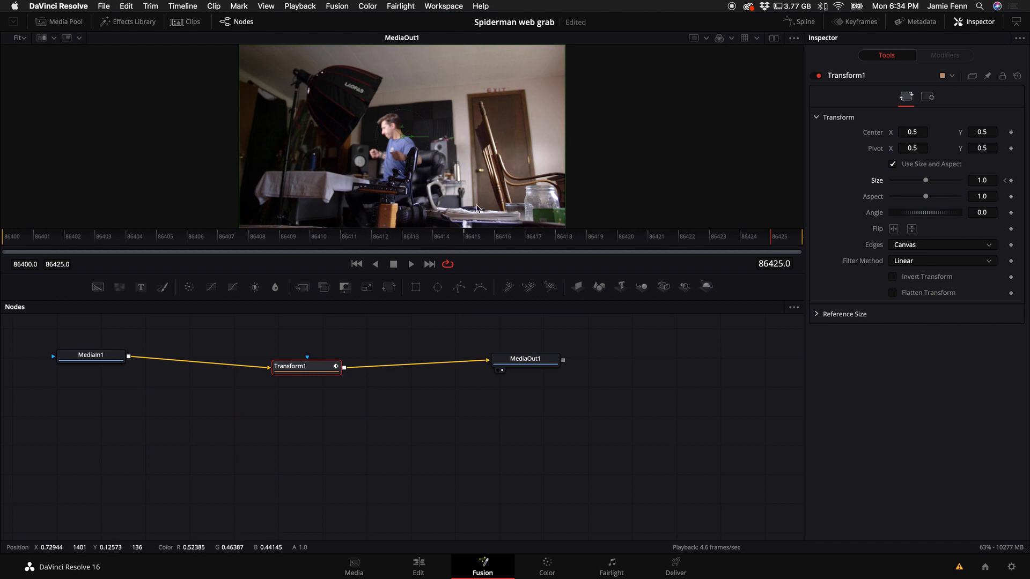
left_click_drag(925, 183, 1000, 182)
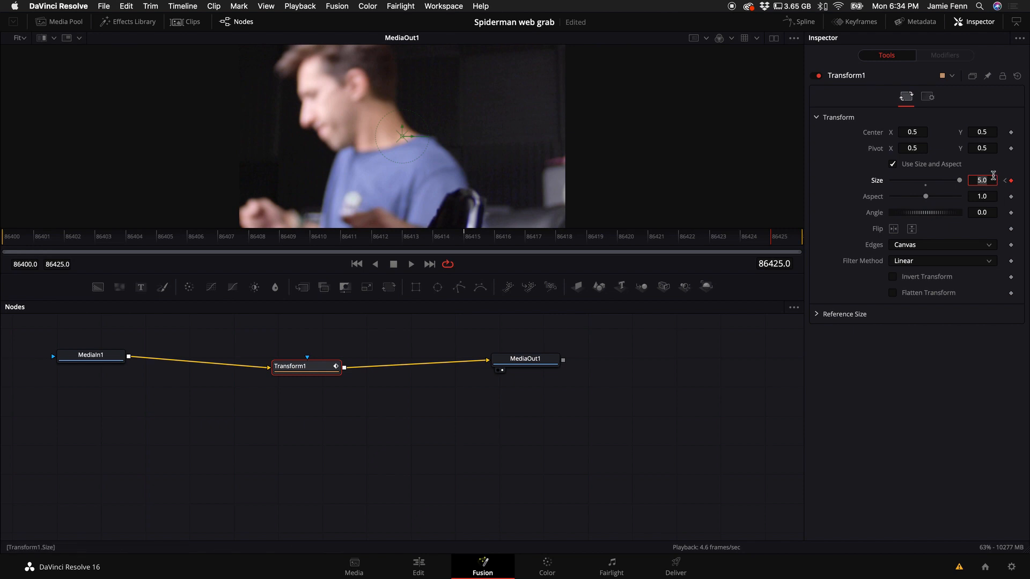
key("Return")
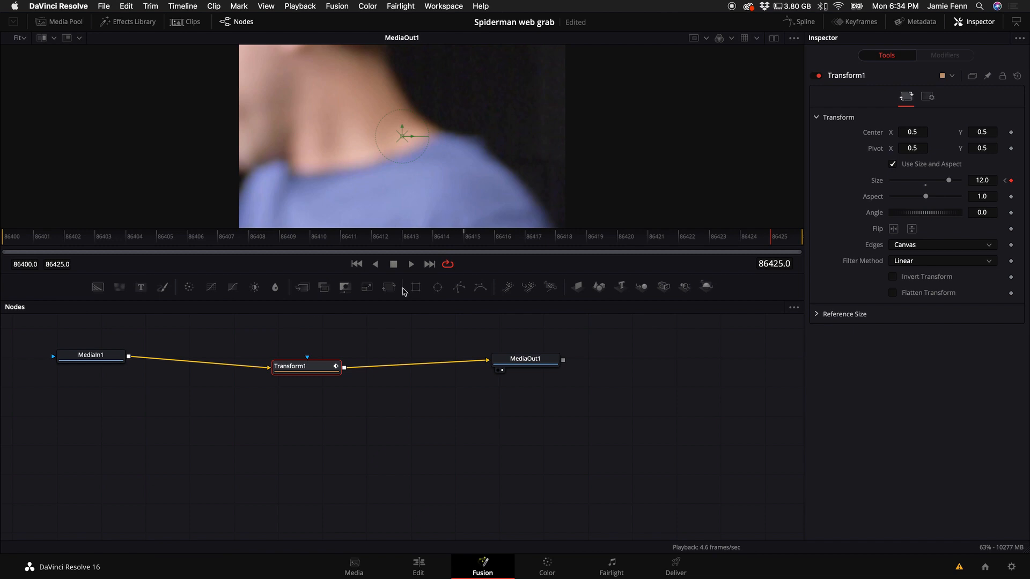
Step: Keyframe Transform1's Center at 0.5, 0.5 on frame 86416 and at X 0.913, Y 1.224 on frame 86425
key("j")
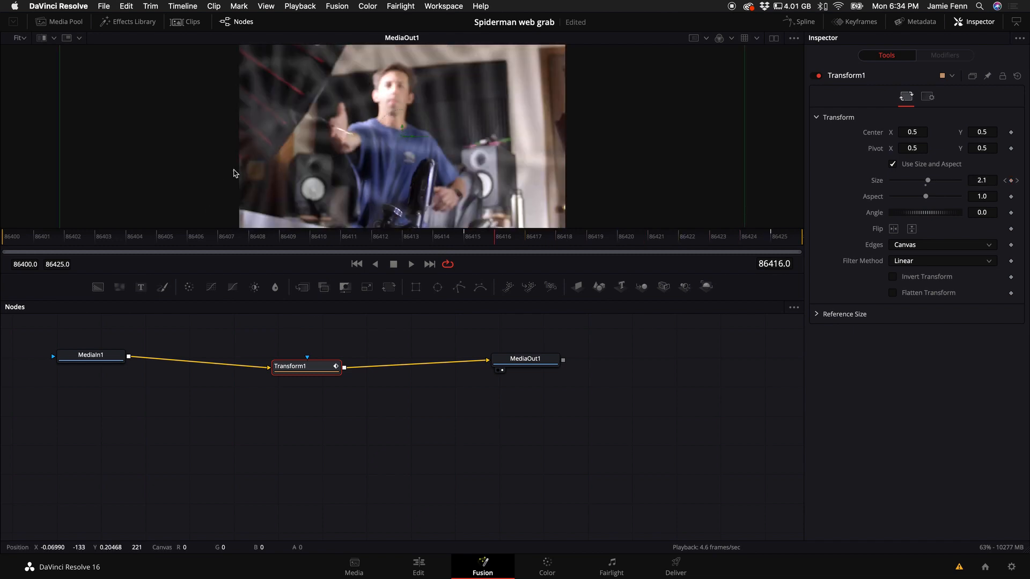
key("l")
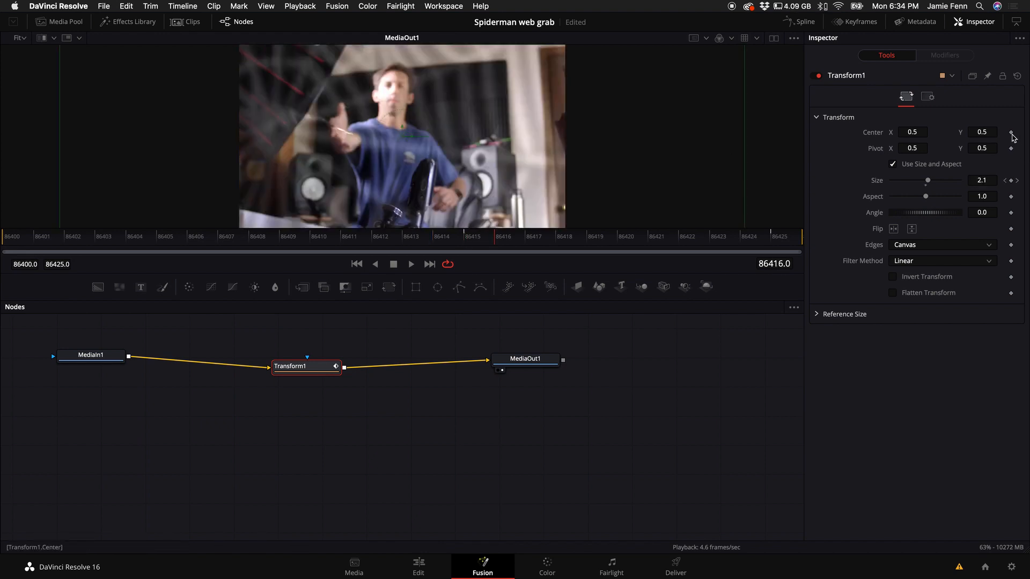
left_click(1012, 133)
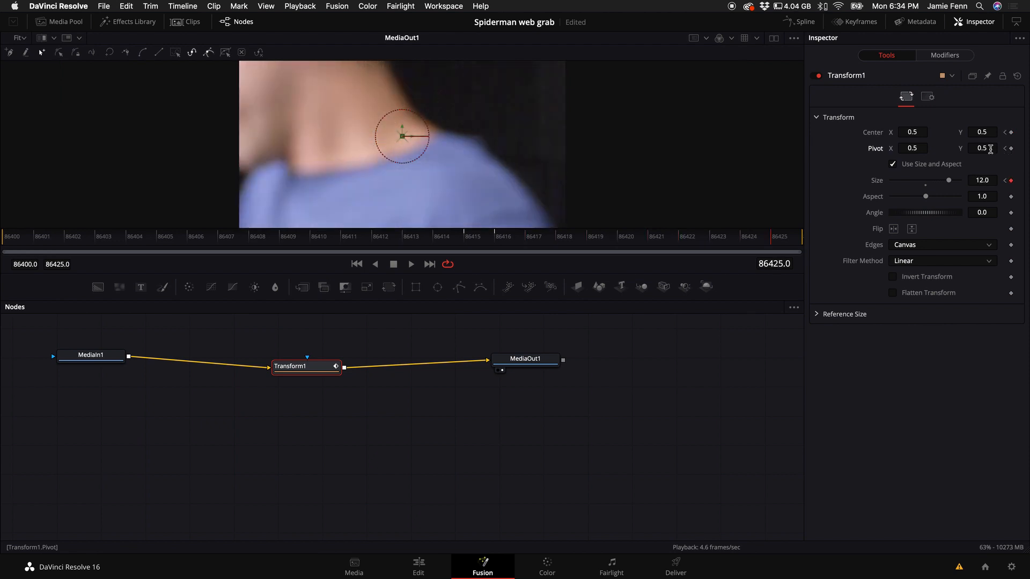
left_click_drag(913, 132, 864, 128)
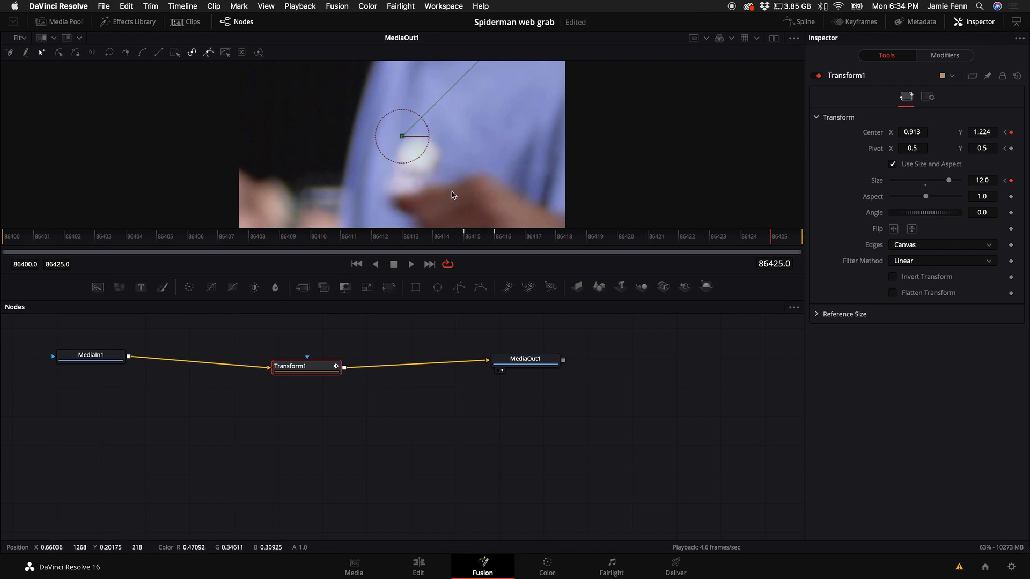
Step: Step back and forth frame by frame between 86415 and 86425 to check the zoom toward the chest
key("Left")
key("Left")
key("Left")
key("Left")
key("Left")
key("Left")
key("Left")
key("Left")
key("Left")
key("Left")
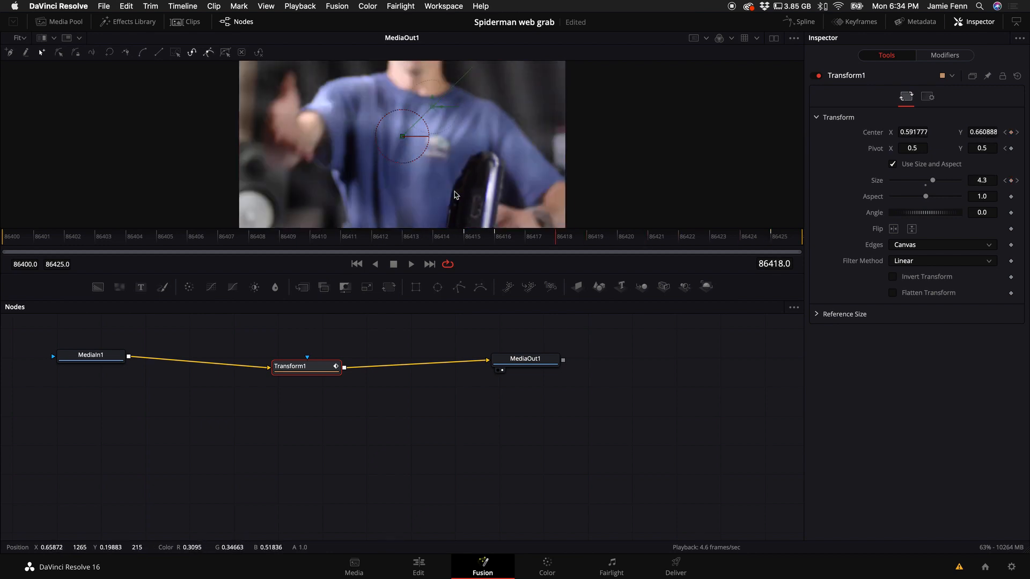
key("Right")
key("Right")
key("Right")
key("Right")
key("Right")
key("Right")
key("Right")
key("Right")
key("Right")
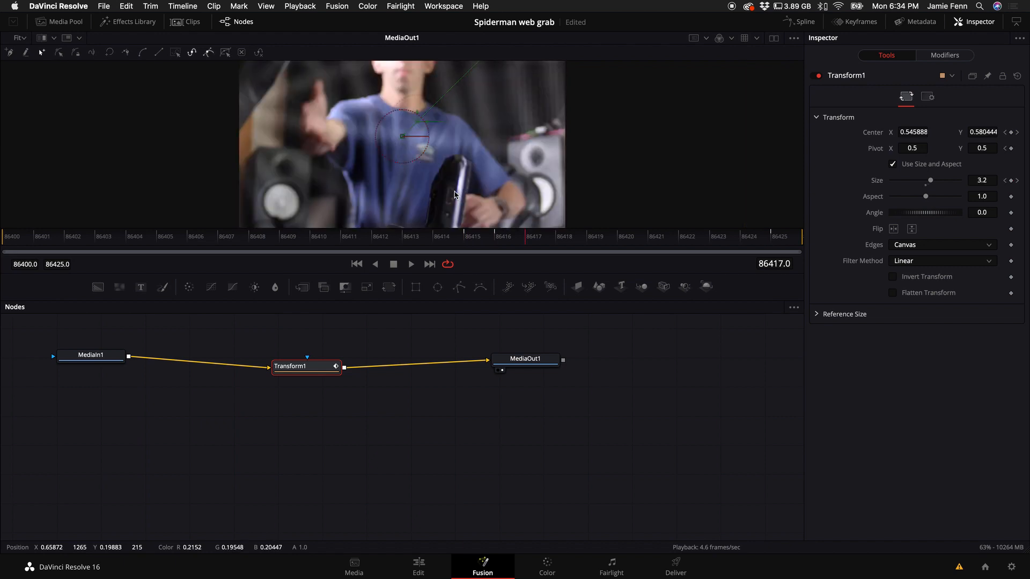
key("Left")
key("Left")
key("Left")
key("Left")
key("Left")
key("Left")
key("Left")
key("Left")
key("Left")
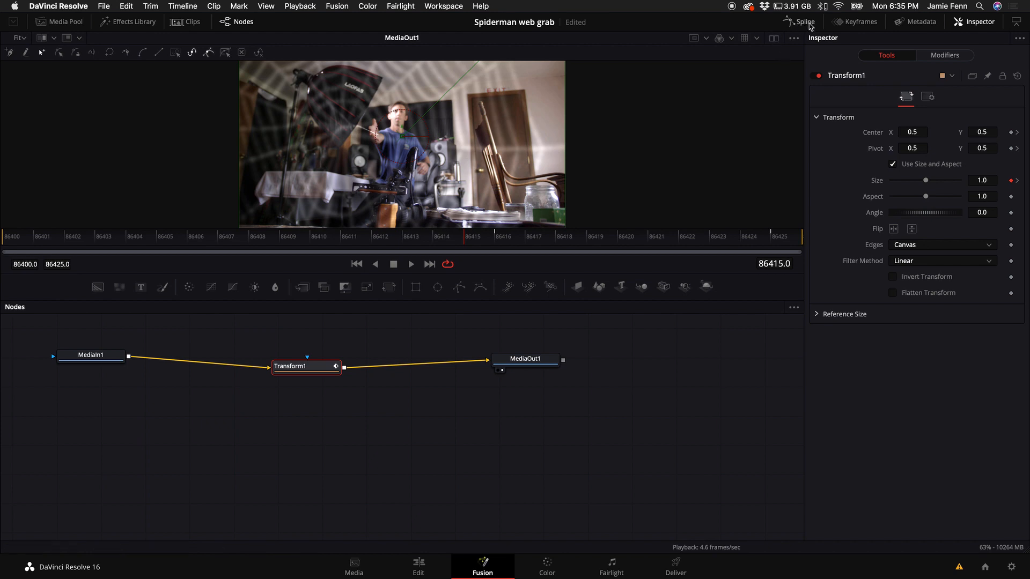
Step: Display all of Transform1's animation curves in a widened Spline editor and bring their keyframes into view
left_click(805, 23)
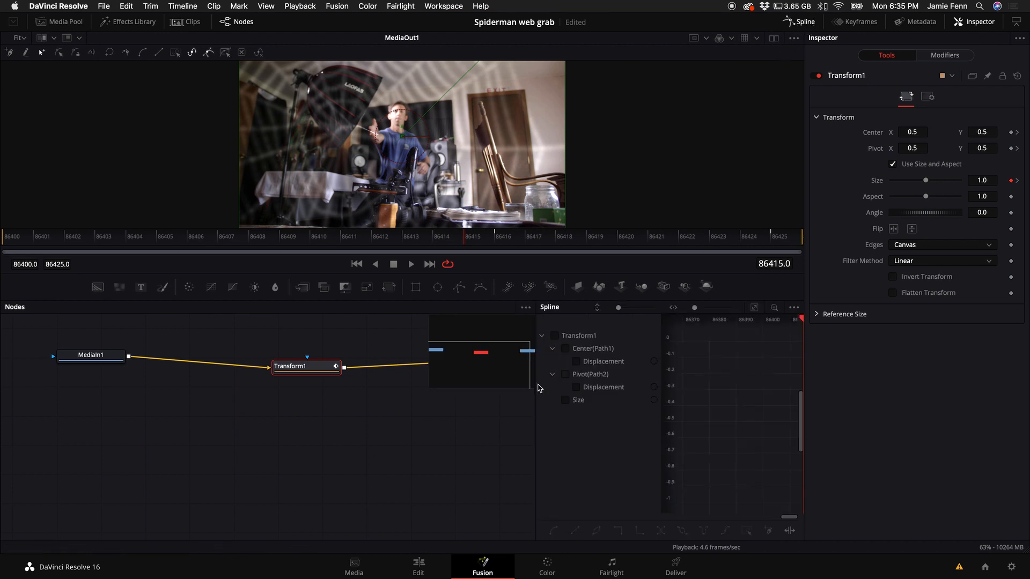
left_click_drag(535, 388, 419, 391)
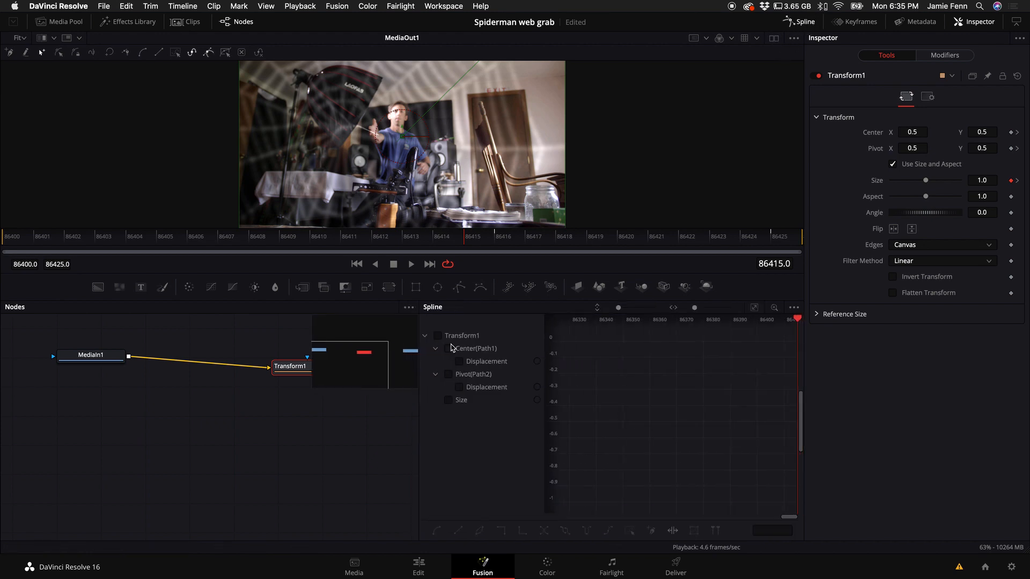
left_click(438, 336)
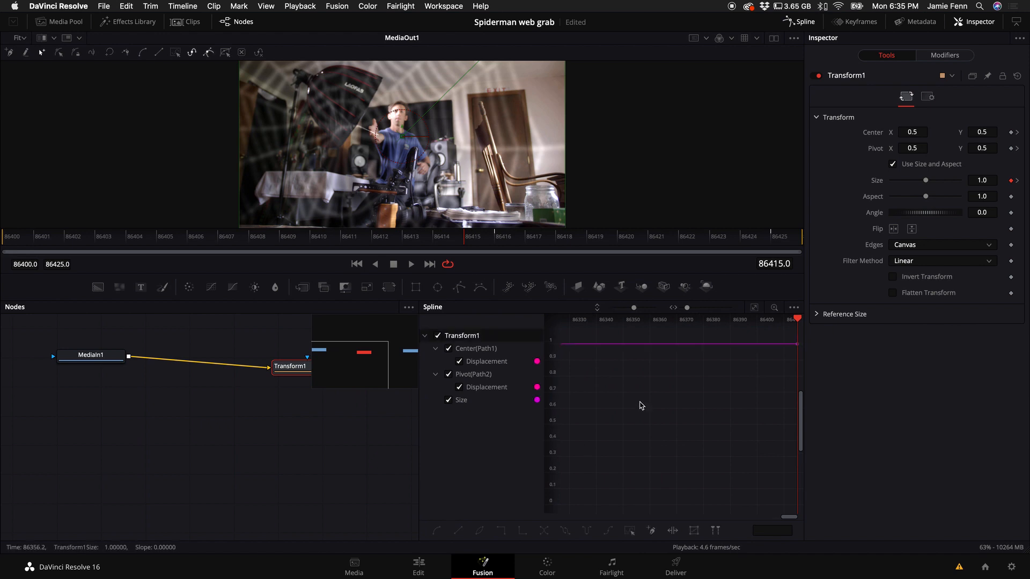
scroll(610, 407, "up", 2)
scroll(610, 407, "right", 1)
key("Right")
key("Right")
key("Right")
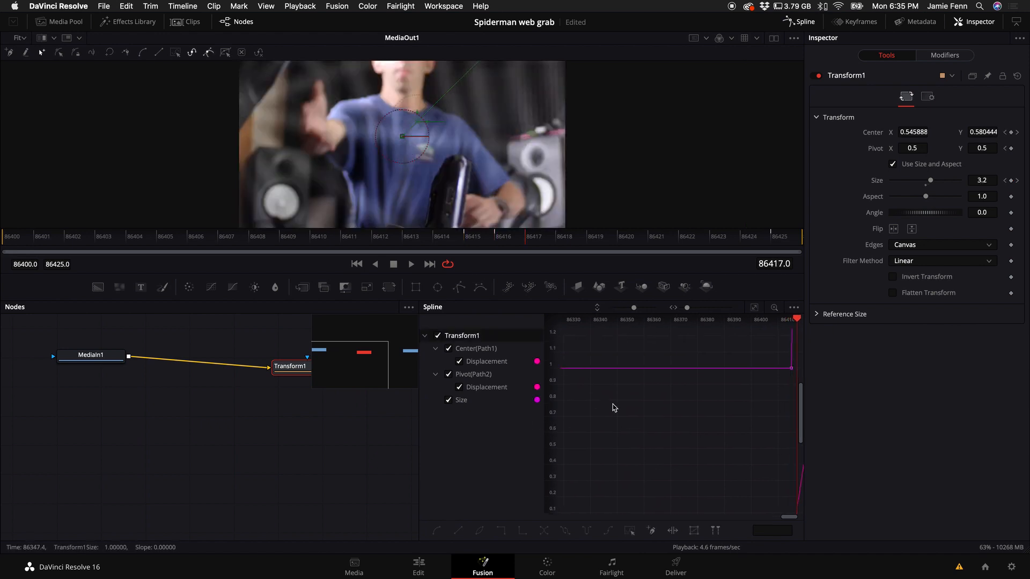
scroll(678, 408, "right", 5)
scroll(674, 409, "left", 3)
scroll(617, 387, "up", 3)
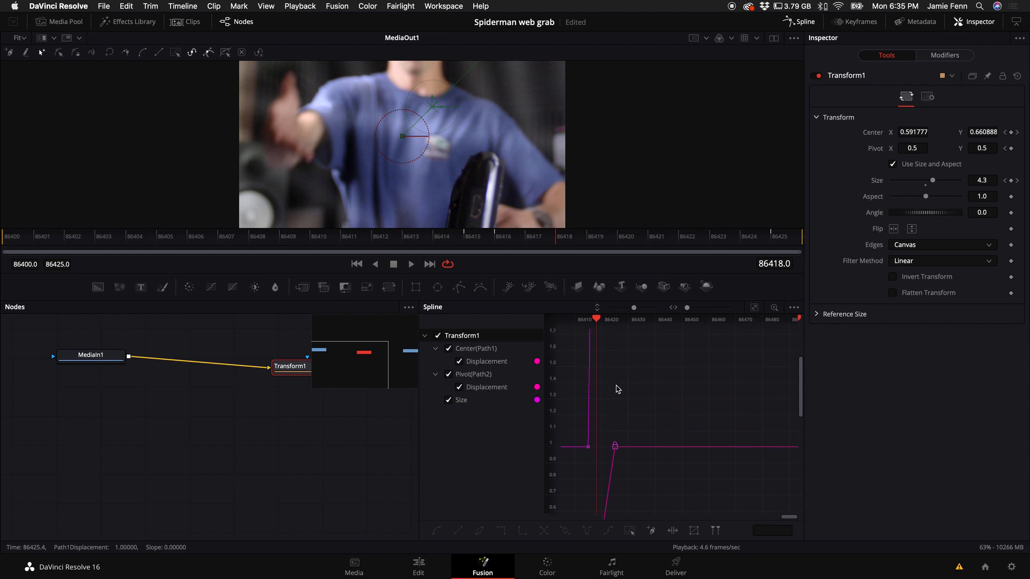
scroll(617, 389, "up", 3)
scroll(617, 389, "down", 3)
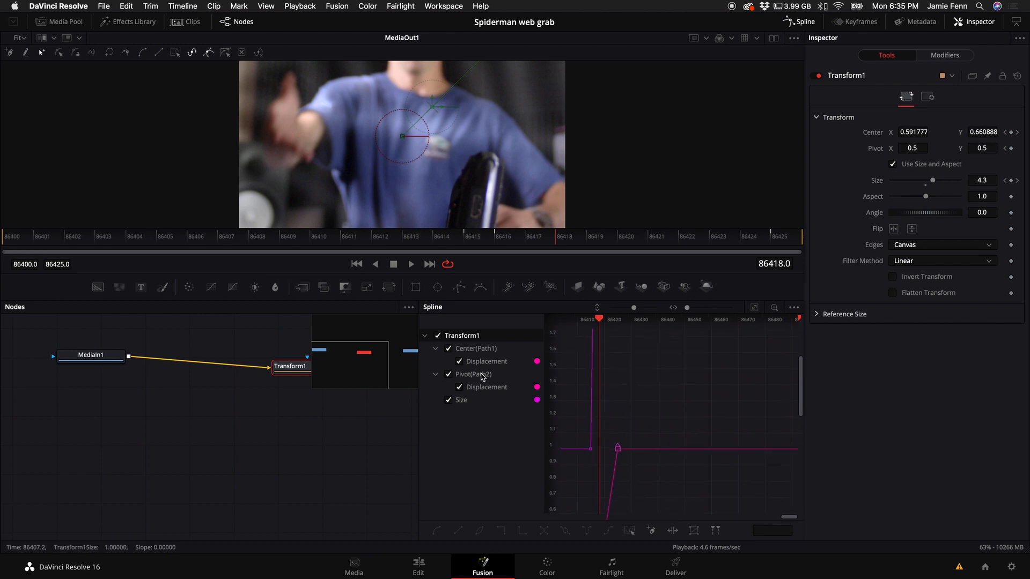
Step: Hide the Center and Pivot curves and select the Size curve for editing
left_click(449, 350)
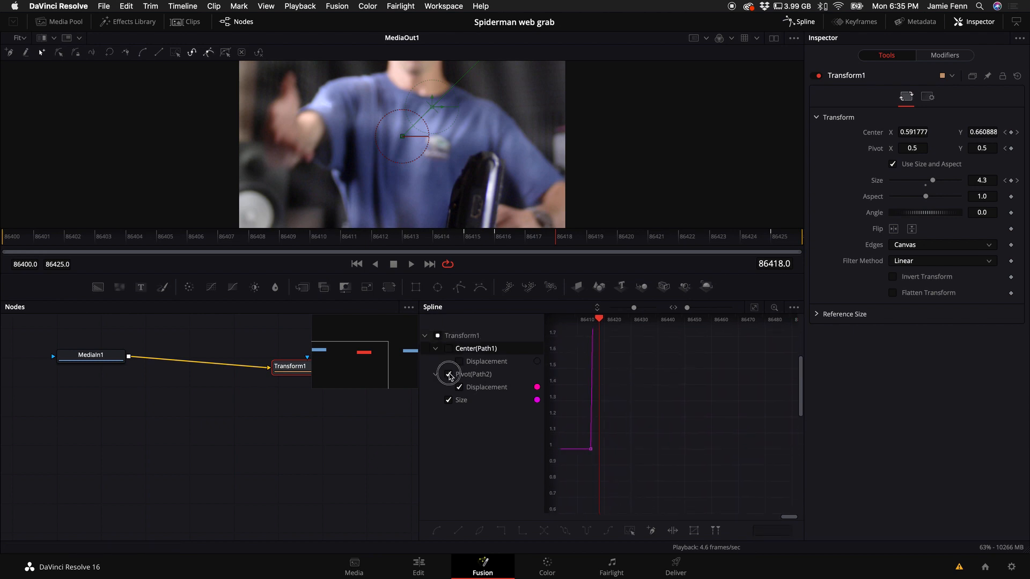
left_click(449, 375)
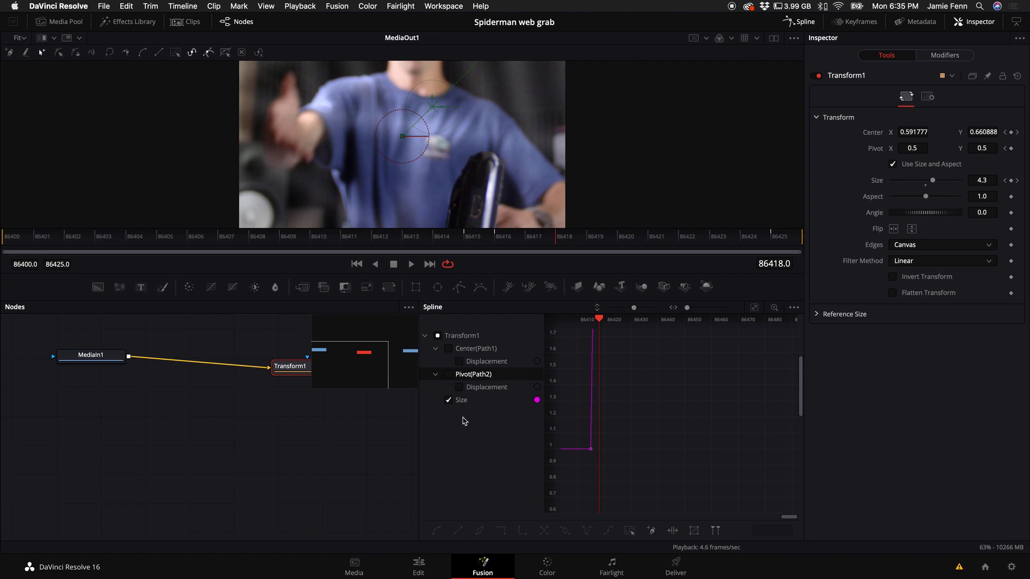
left_click(463, 401)
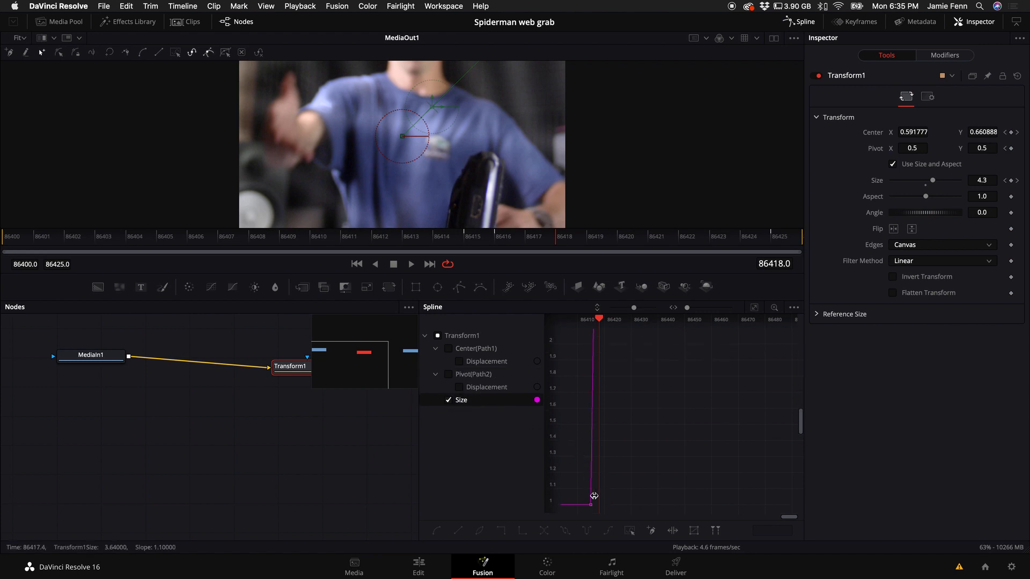
Step: Ease the Size curve out of its frame 86415 keyframe with a flat handle reaching to about frame 86425
scroll(594, 505, "left", 3)
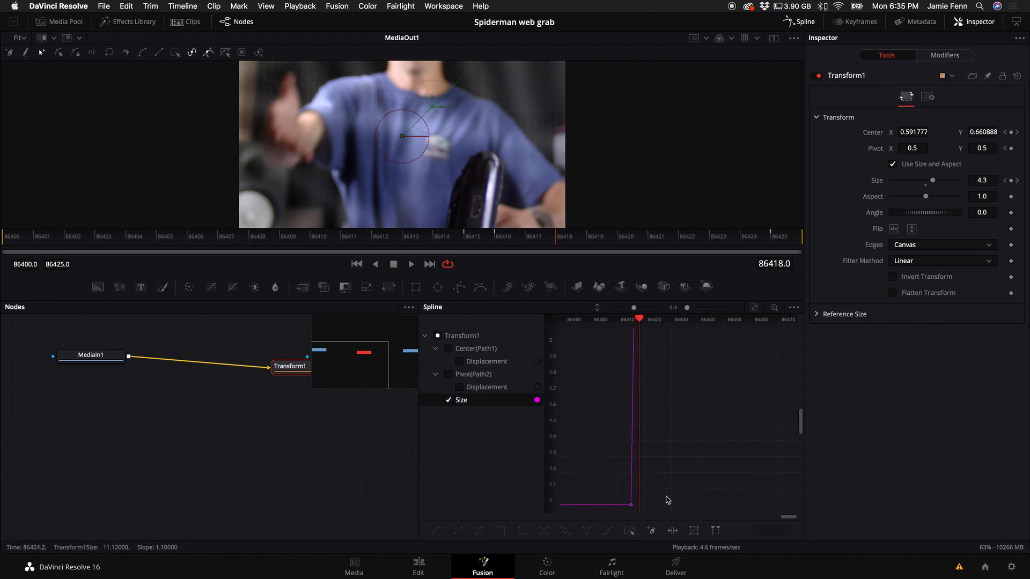
scroll(659, 449, "up", 10)
scroll(641, 494, "down", 15)
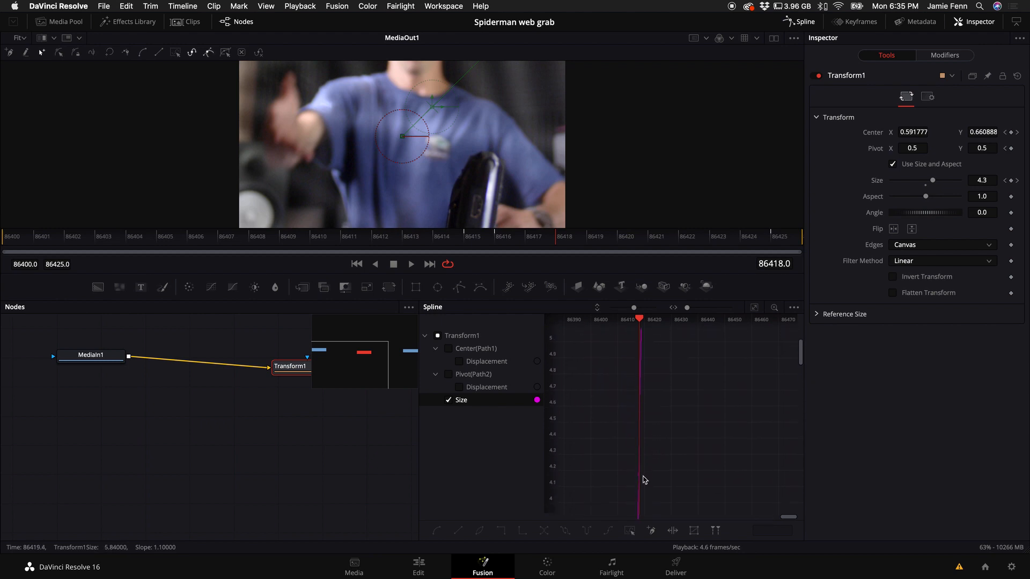
scroll(644, 479, "up", 8)
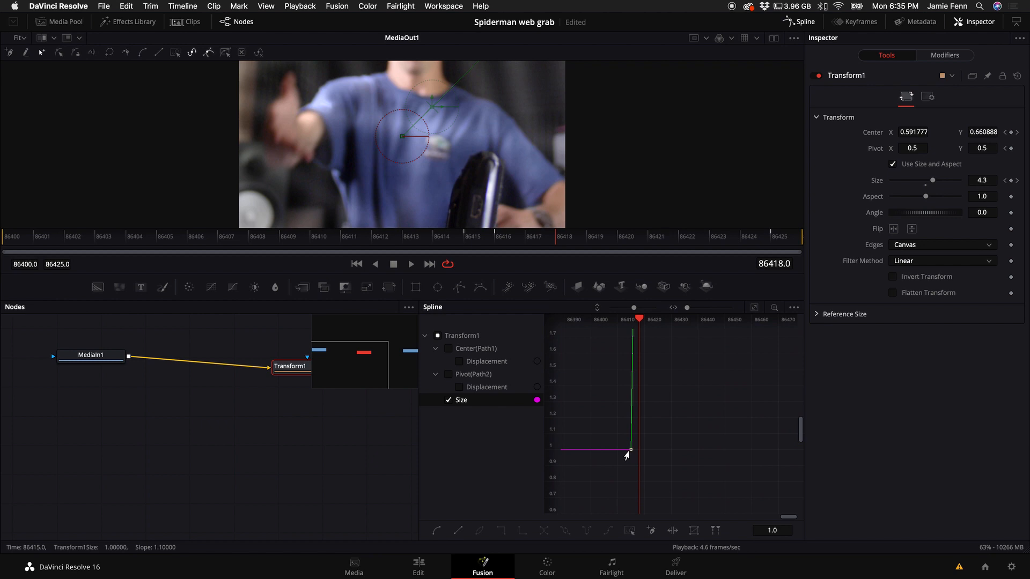
scroll(629, 455, "up", 6)
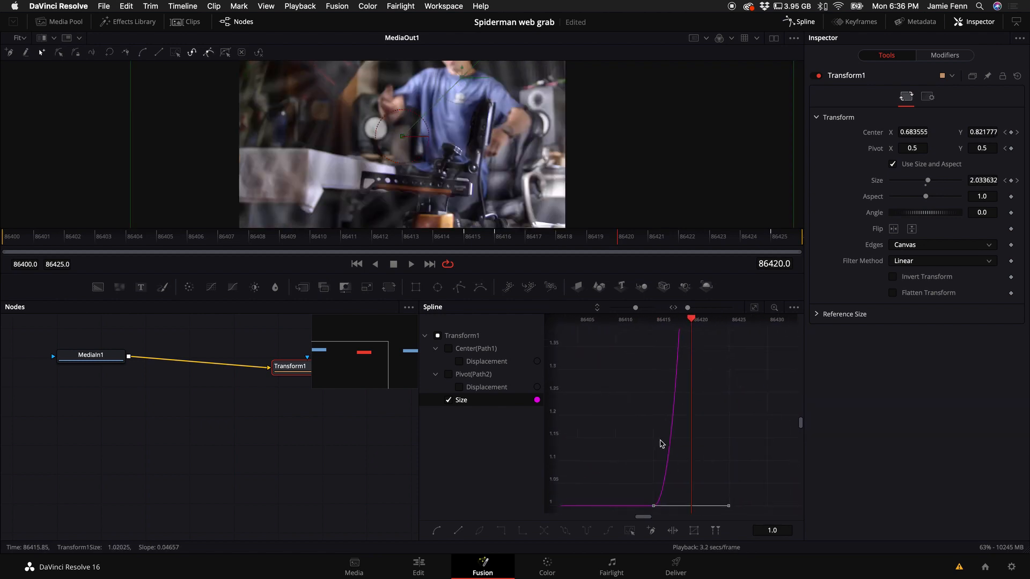
scroll(661, 444, "down", 5)
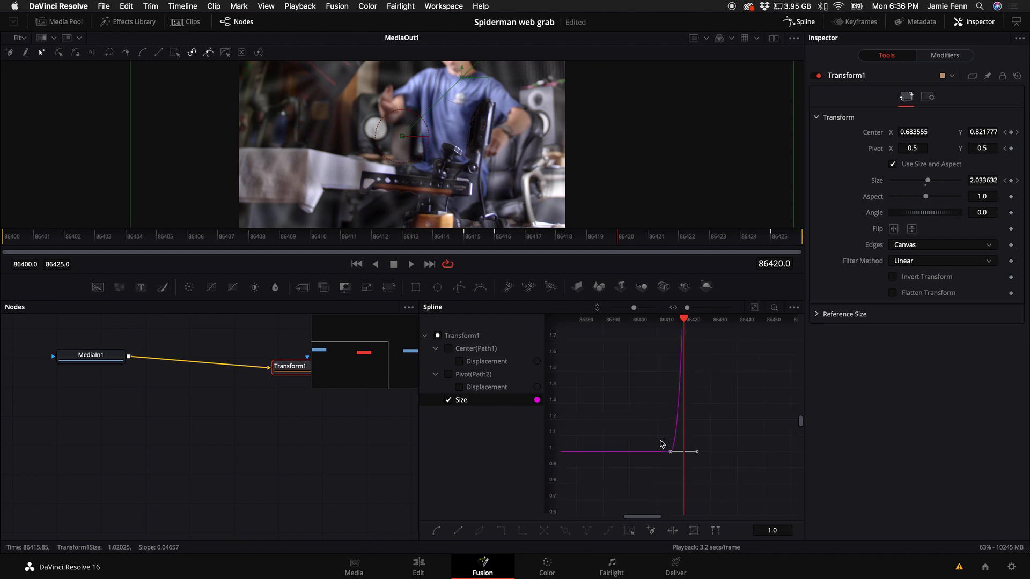
scroll(685, 452, "up", 2)
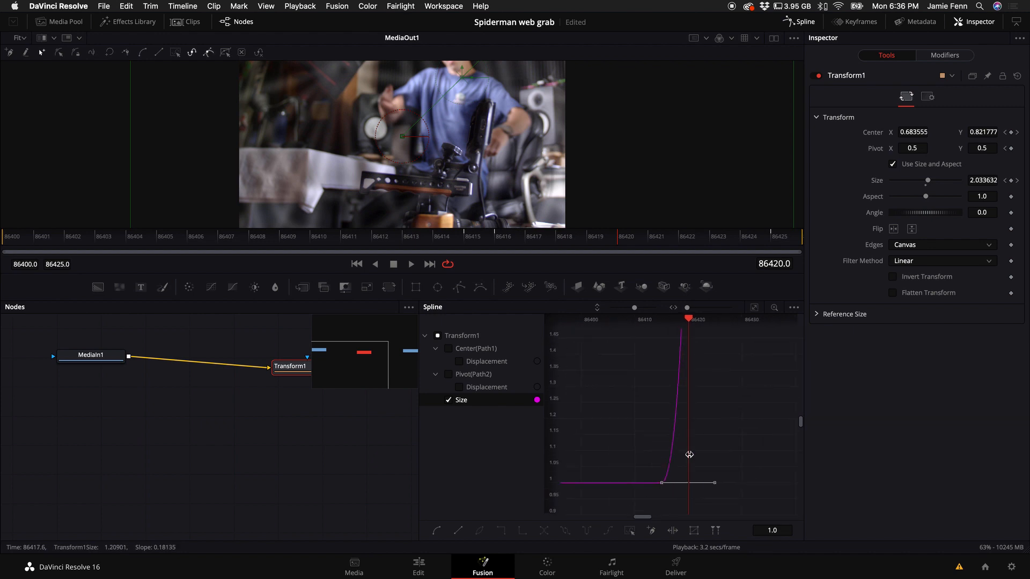
Step: Lengthen the Size curve's flat ease-out handle to about frame 86428 and step through the frames to check the zoom
left_click_drag(713, 486, 748, 481)
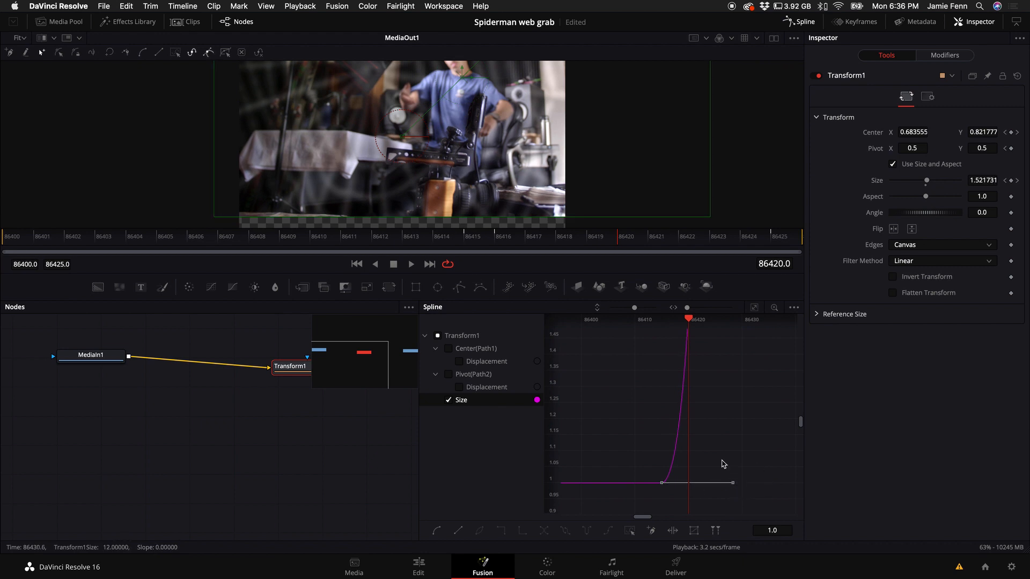
scroll(452, 192, "down", 3)
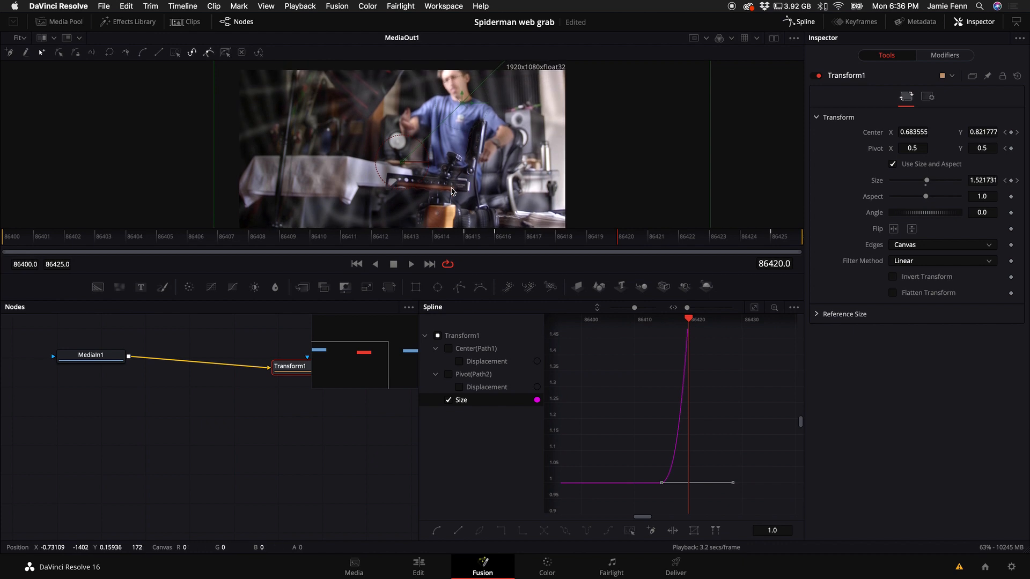
key("Left")
key("Right")
key("Right")
key("Left")
key("Left")
key("Left")
key("Left")
key("Left")
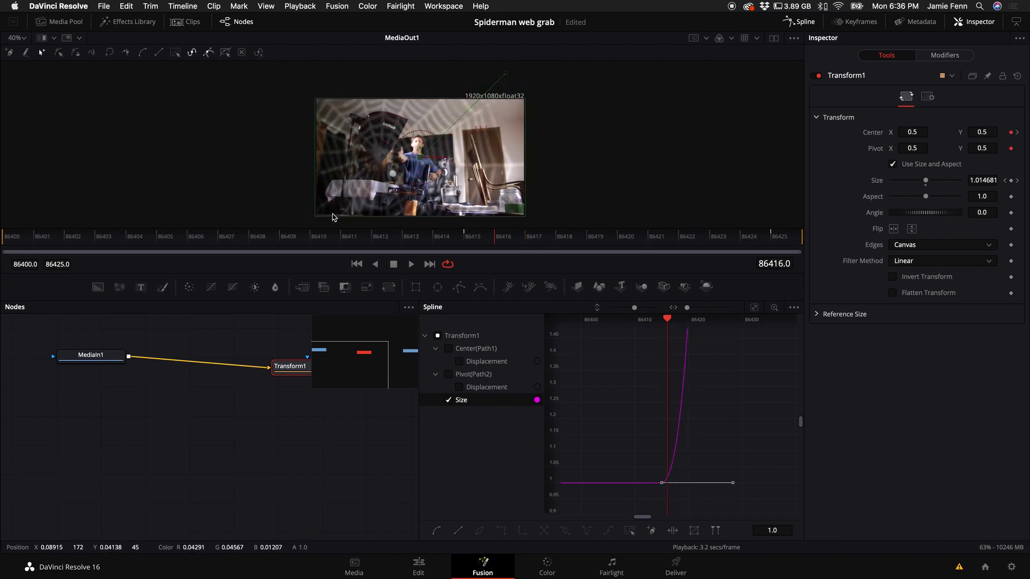
key("Right")
key("Right")
key("Right")
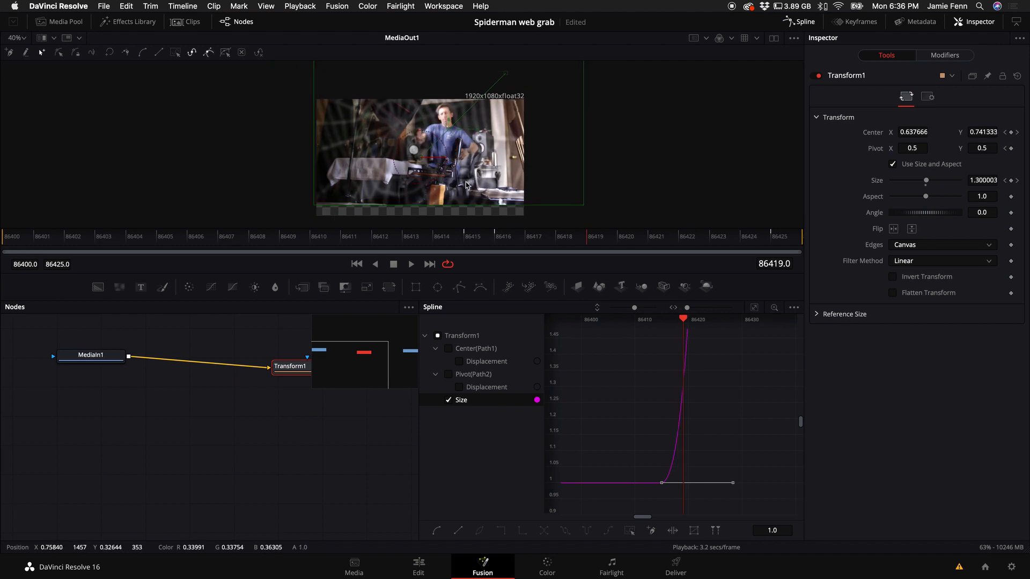
Step: Show the Center and Pivot curves and shift the Center displacement keyframe at frame 86419 to about frame 86424
left_click(921, 132)
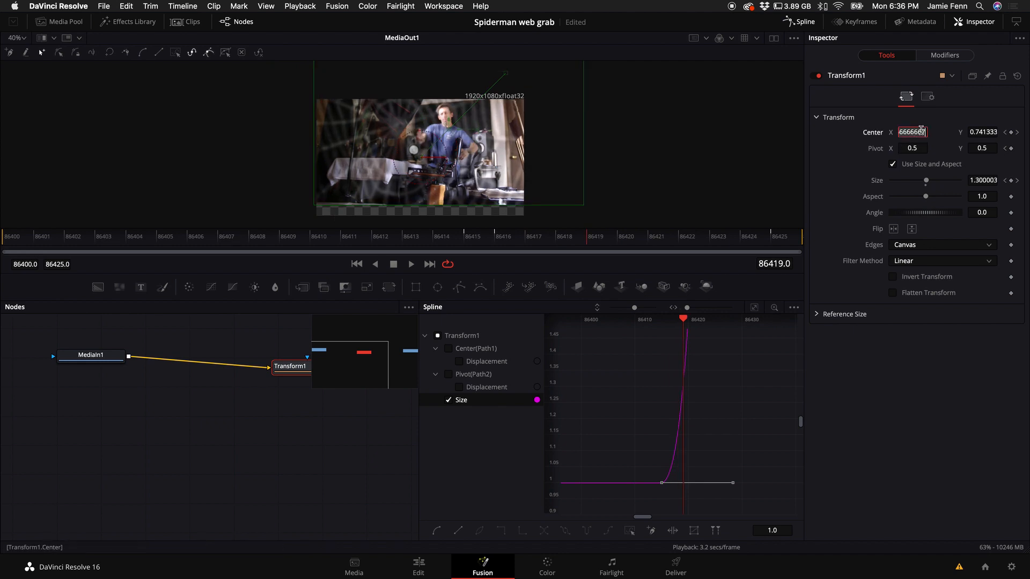
scroll(644, 386, "down", 4)
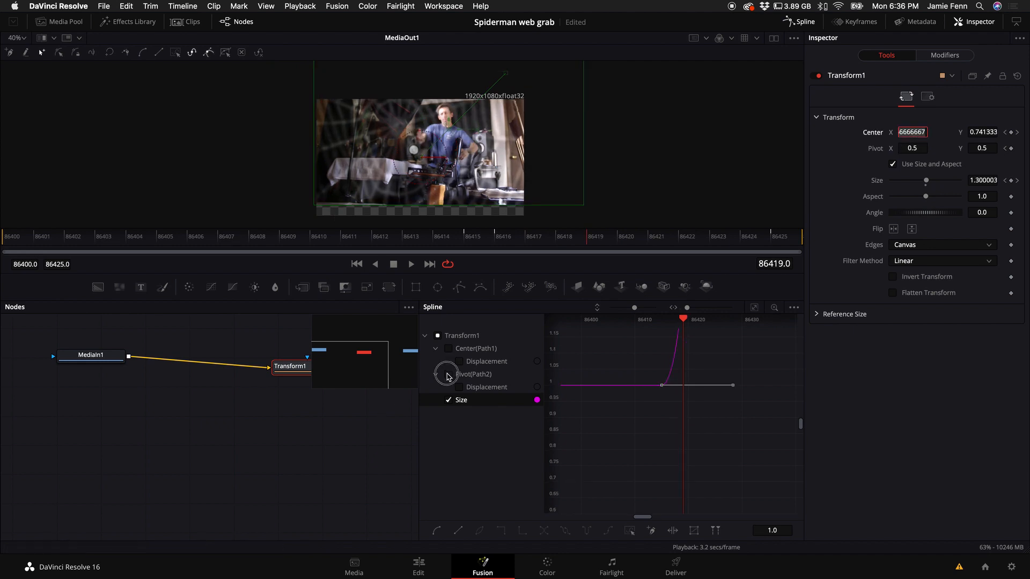
left_click(449, 375)
left_click(450, 349)
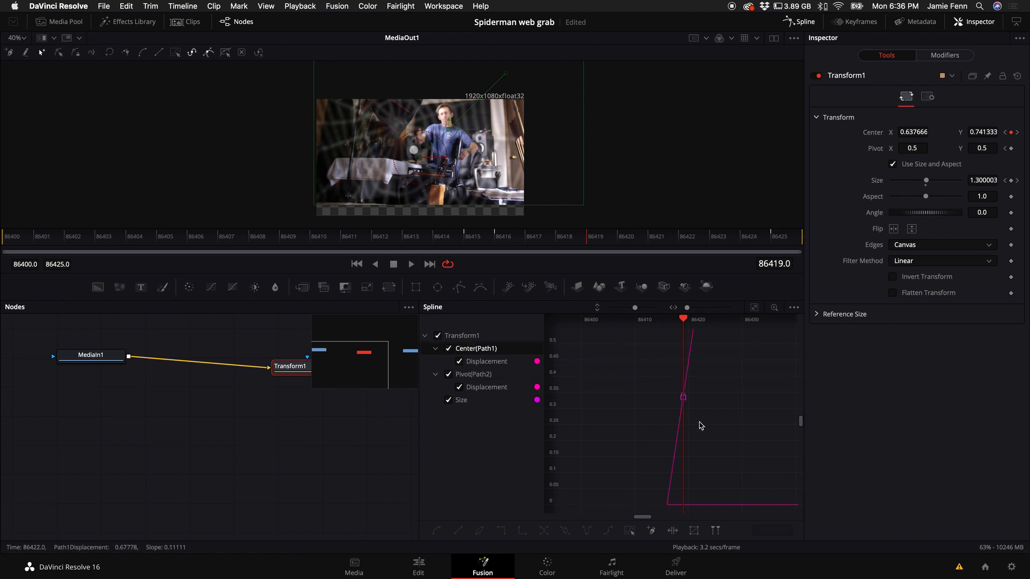
scroll(692, 418, "down", 3)
scroll(695, 428, "right", 4)
scroll(686, 424, "up", 3)
scroll(687, 424, "left", 2)
left_click_drag(617, 397, 642, 400)
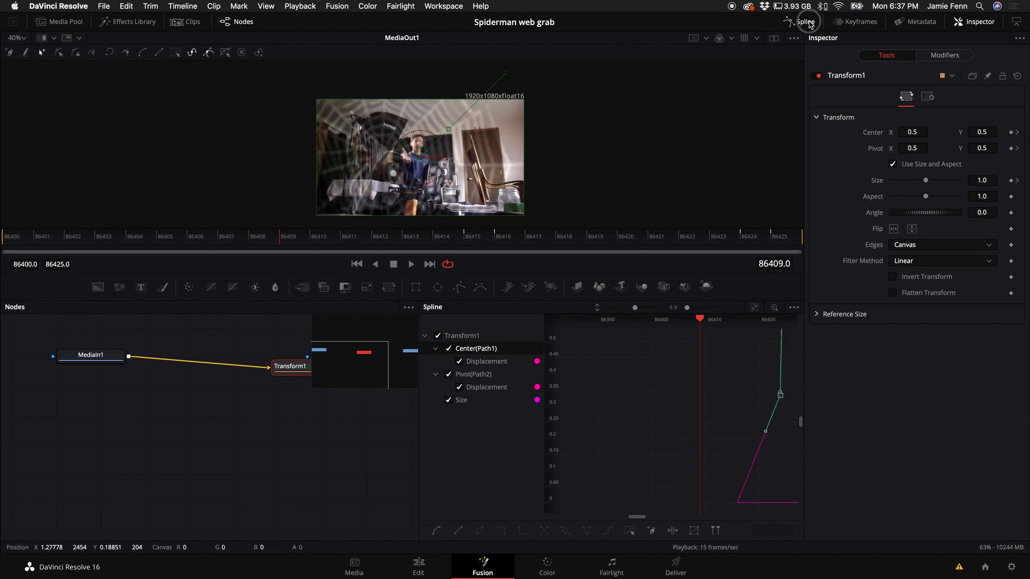
Step: Close the Spline editor, enable motion blur on the Transform1 node and raise the blur quality
left_click(811, 23)
mouse_move(293, 367)
left_mouse_down()
mouse_move(278, 361)
mouse_move(292, 345)
mouse_move(268, 361)
mouse_move(285, 360)
left_mouse_up()
left_click(930, 97)
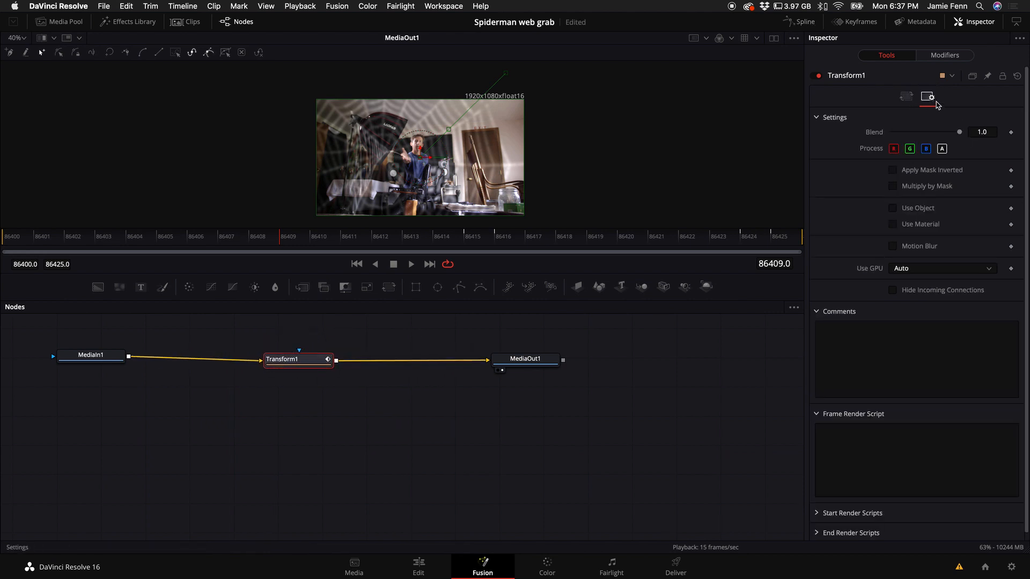
left_click(906, 97)
left_click(928, 97)
left_click(892, 247)
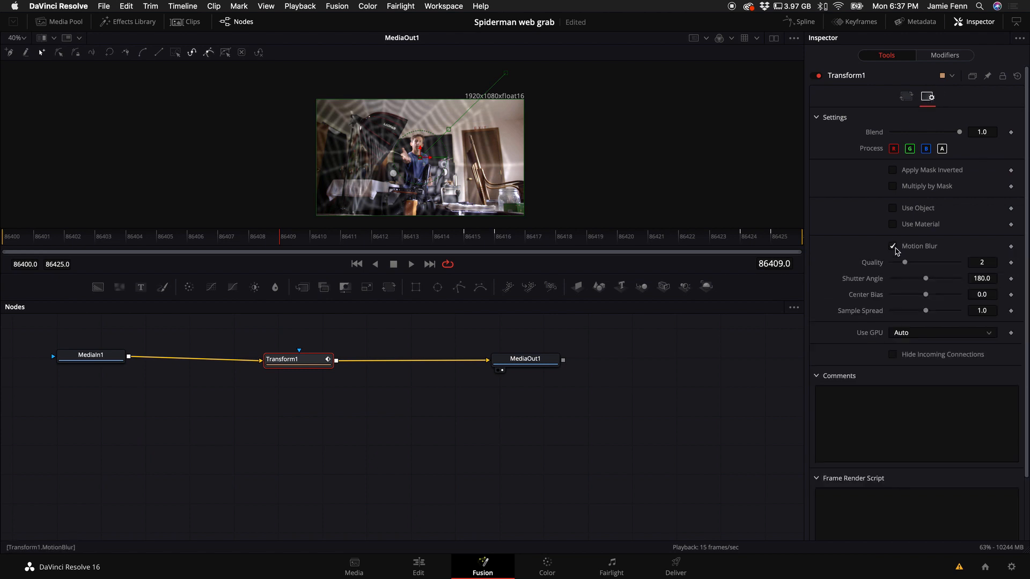
left_click_drag(905, 263, 958, 266)
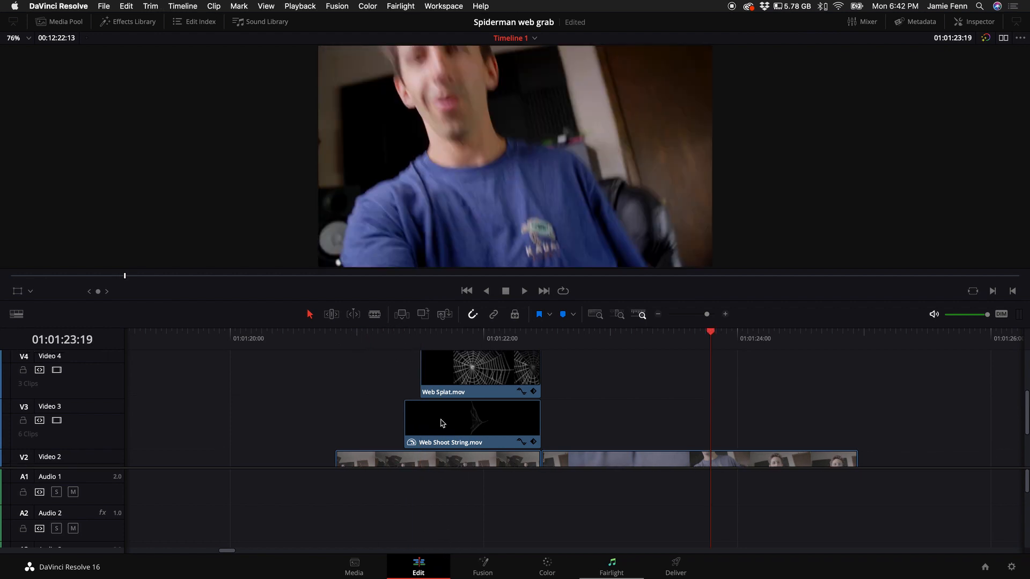
Step: Apply the ResolveFX Camera Shake effect to the adjustment clip on Video 5
scroll(441, 423, "up", 3)
left_click(446, 343)
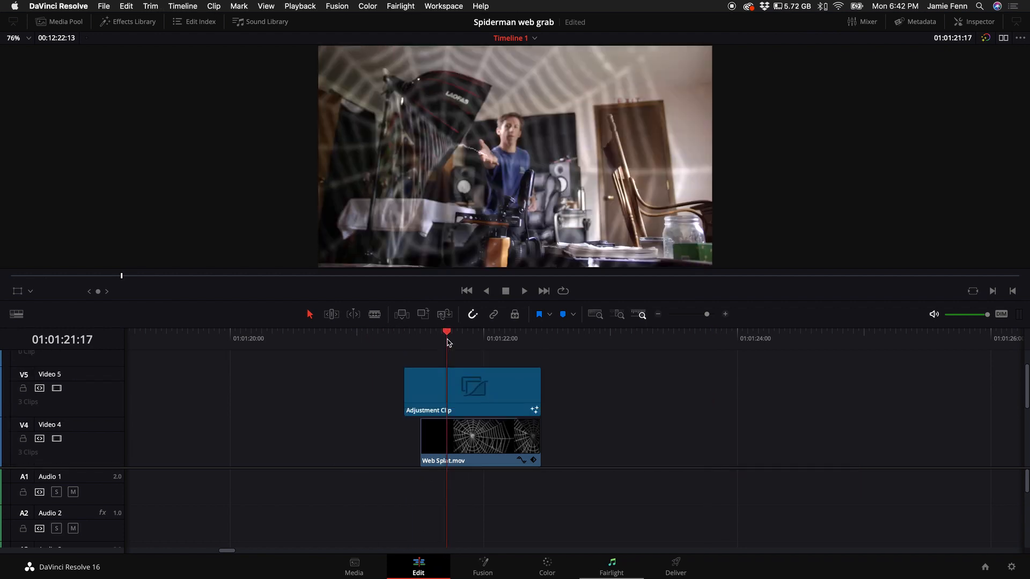
left_click(460, 389)
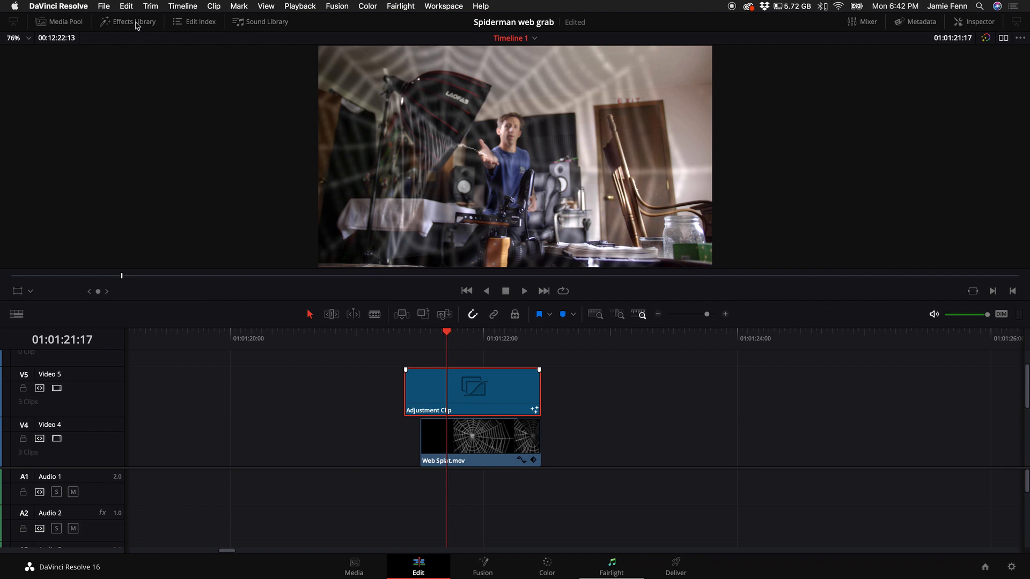
left_click(134, 22)
left_click(26, 140)
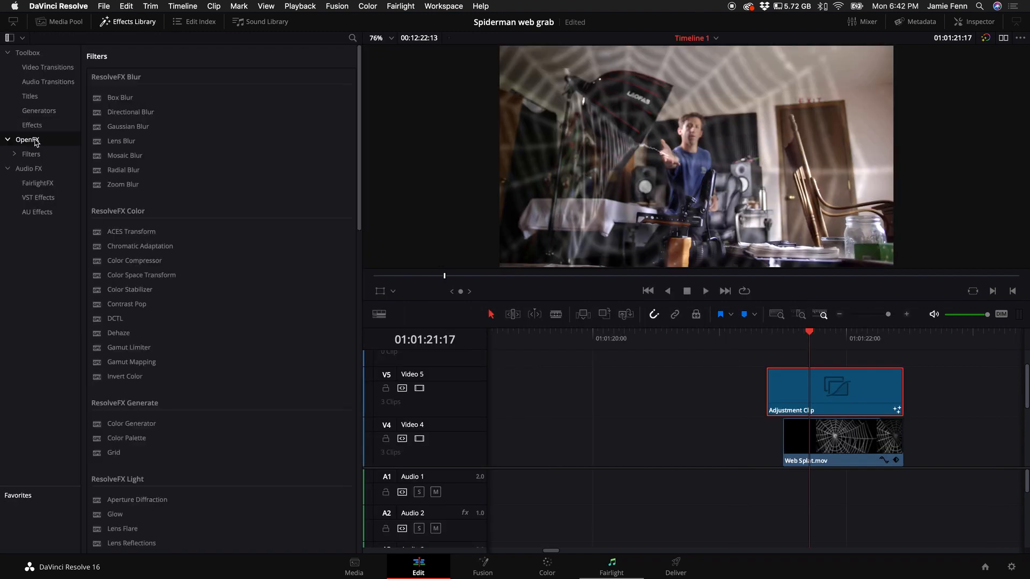
scroll(208, 443, "down", 12)
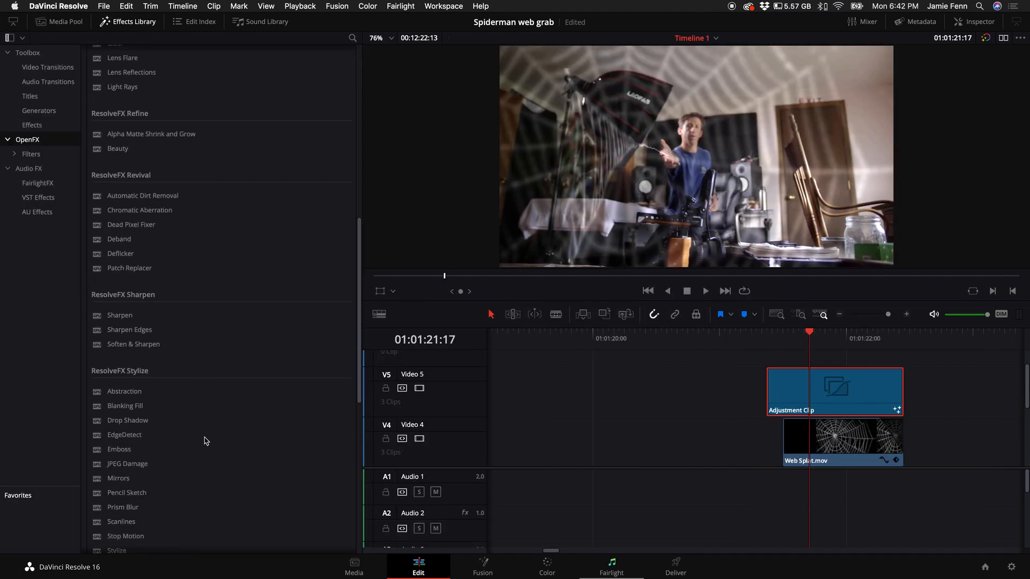
scroll(204, 439, "down", 6)
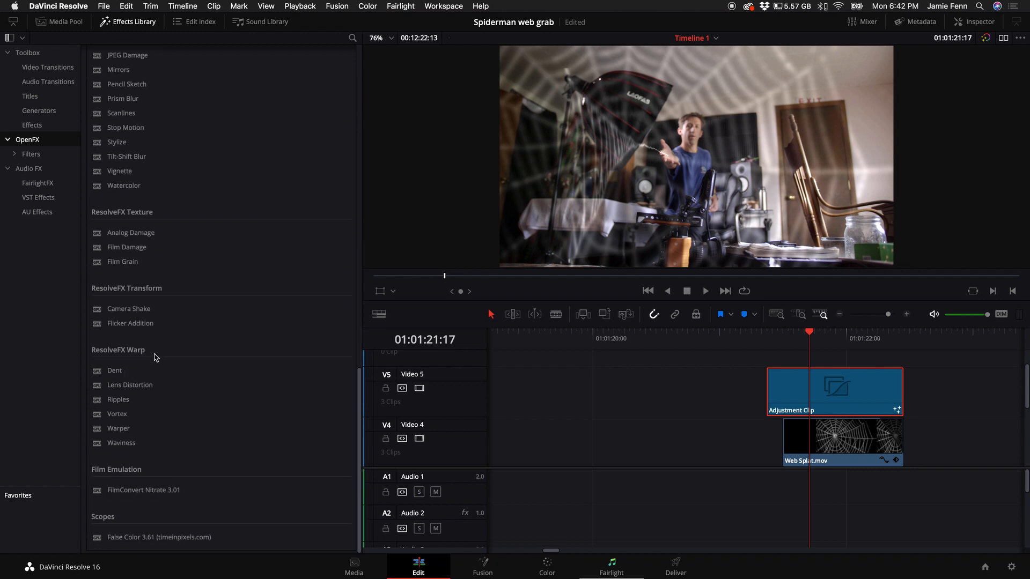
left_click_drag(136, 313, 834, 393)
scroll(639, 363, "right", 5)
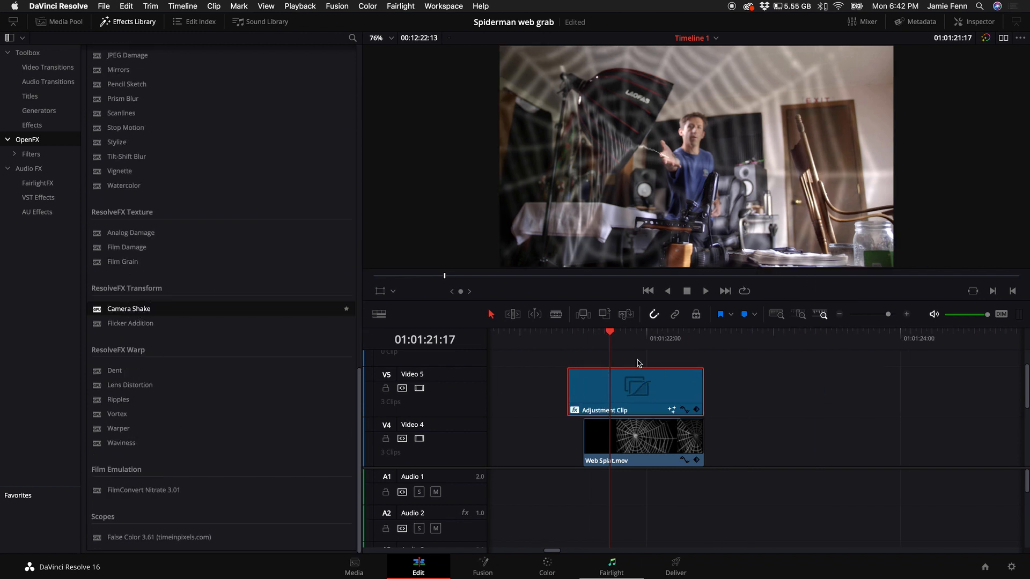
Step: Hide the effects library and open the adjustment clip's Camera Shake settings
left_click(150, 25)
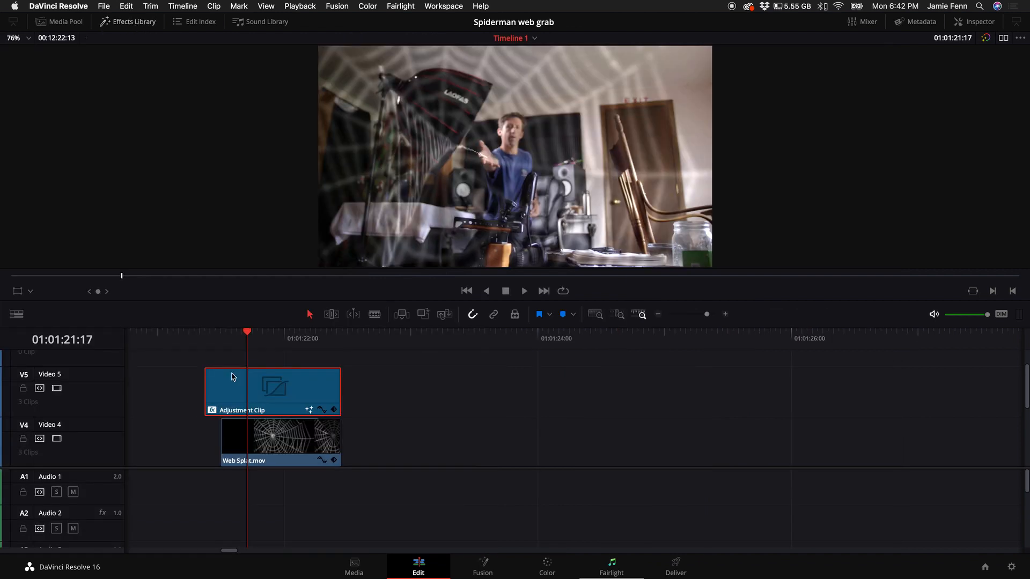
scroll(236, 384, "left", 5)
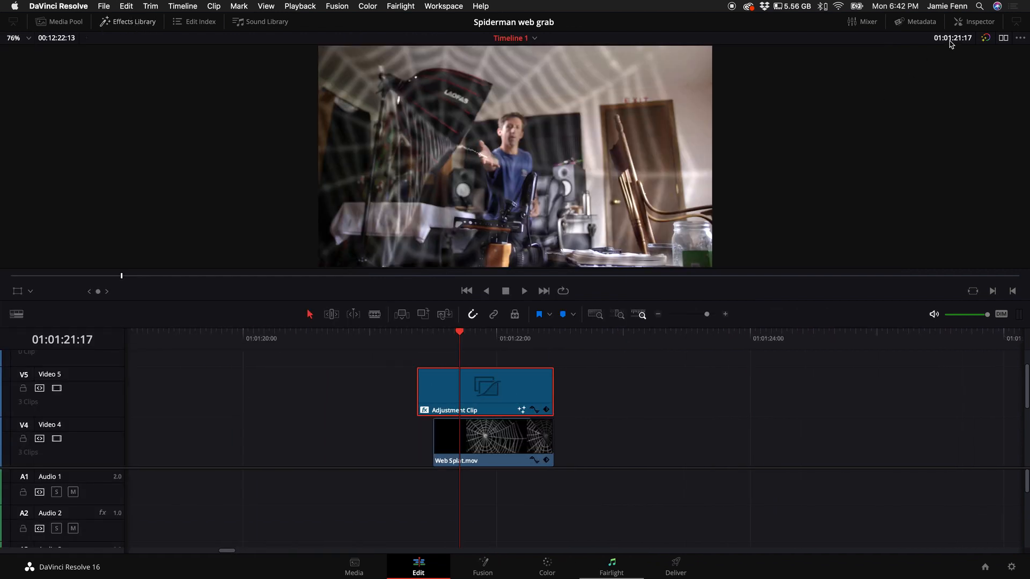
left_click(981, 23)
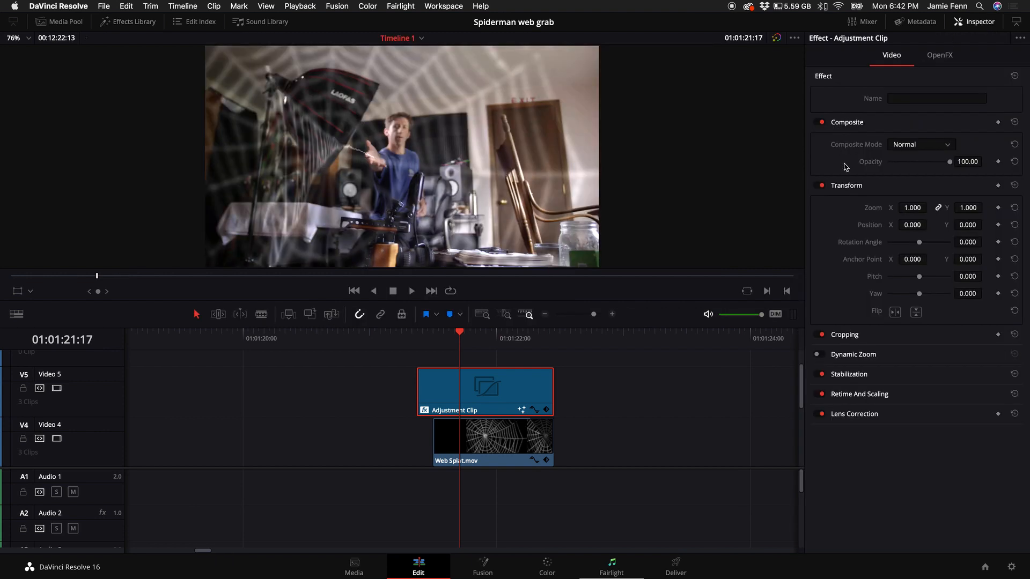
left_click(944, 56)
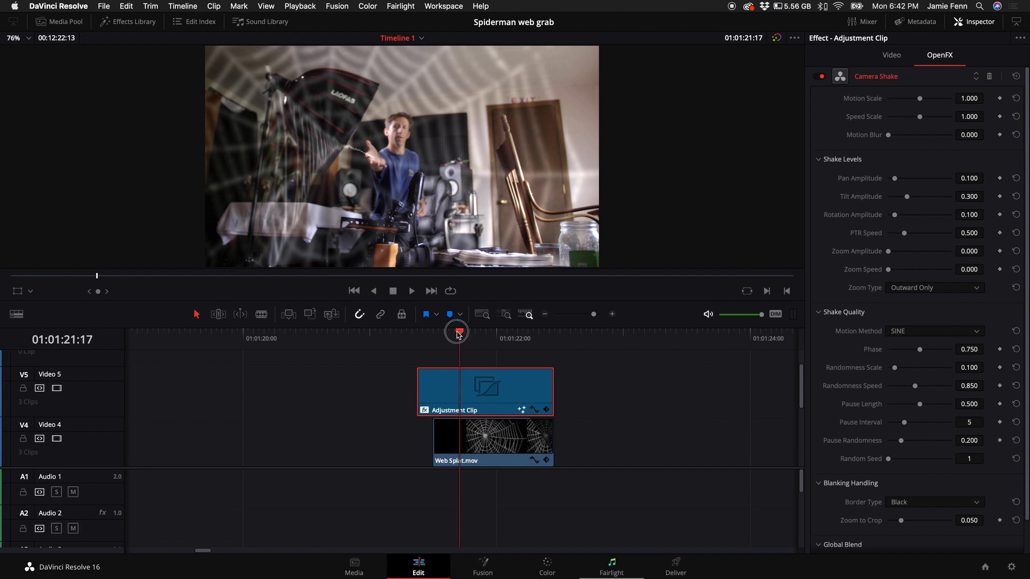
Step: Step frame by frame around the adjustment clip's start to locate the first Web Splat frame at 01:01:21:12
left_click_drag(456, 336, 419, 337)
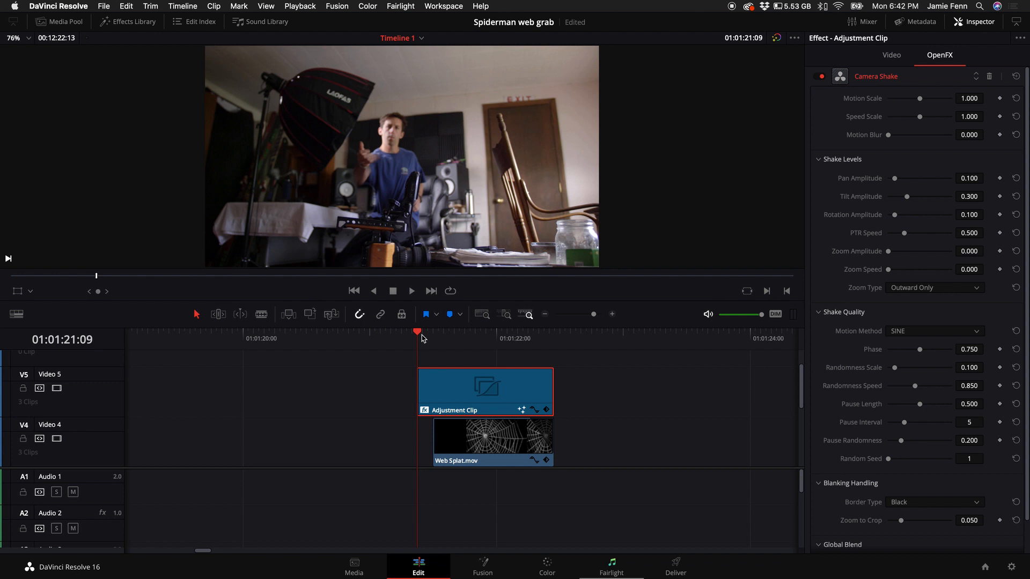
left_click(422, 336)
key("Right")
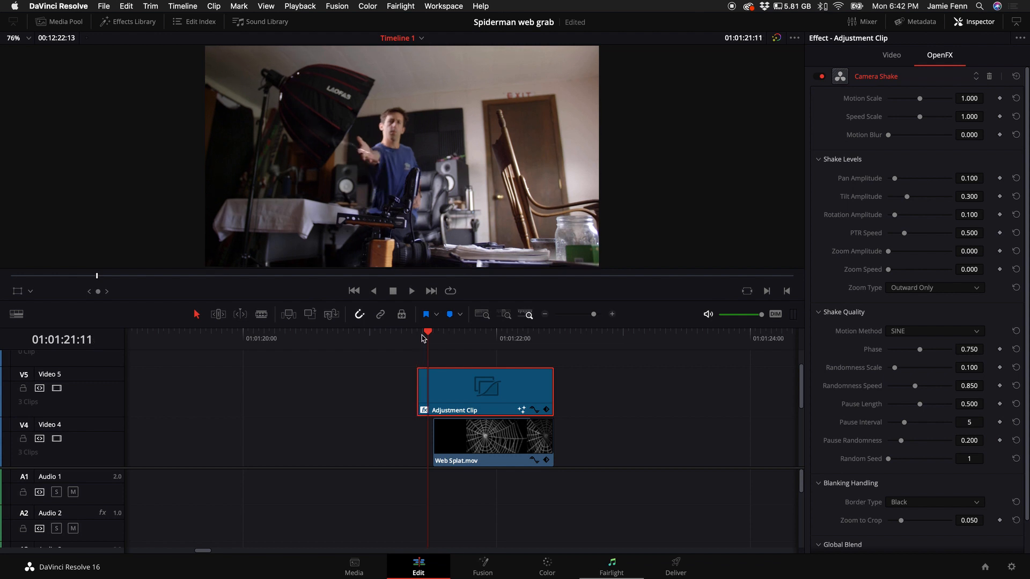
key("Left")
key("Left")
key("Left")
key("Right")
key("Right")
key("Right")
key("Right")
key("Left")
key("Left")
key("Left")
key("Left")
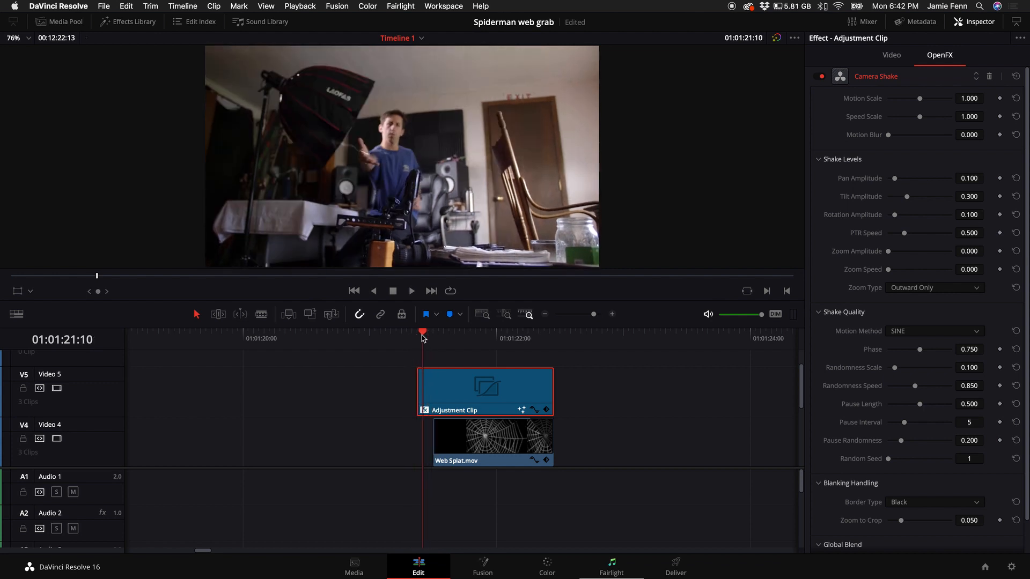
key("Right")
key("Right")
key("Right")
key("Right")
key("Right")
key("Right")
key("Right")
key("Right")
key("Right")
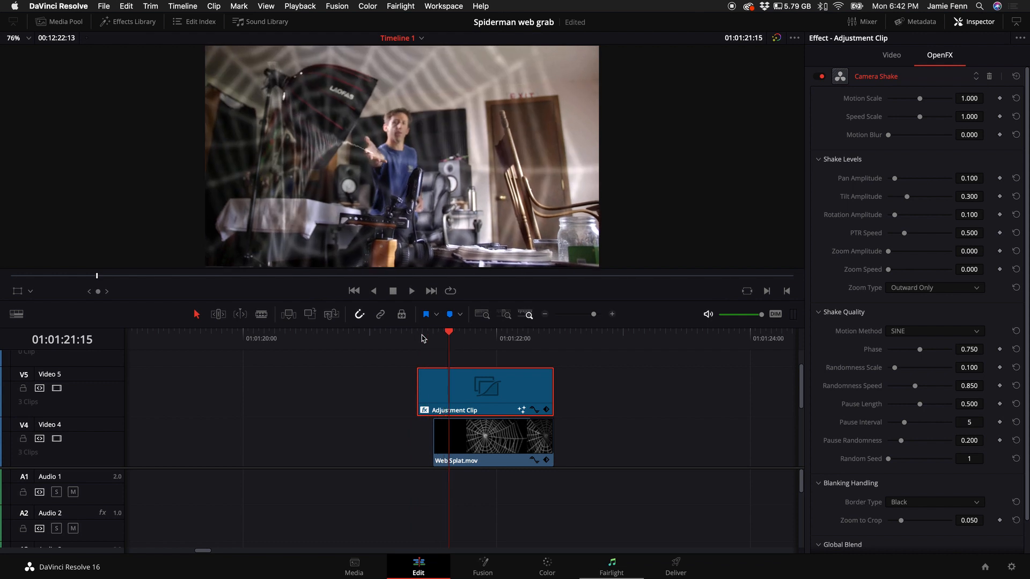
key("Left")
key("Left")
key("Left")
key("Left")
key("Left")
key("Left")
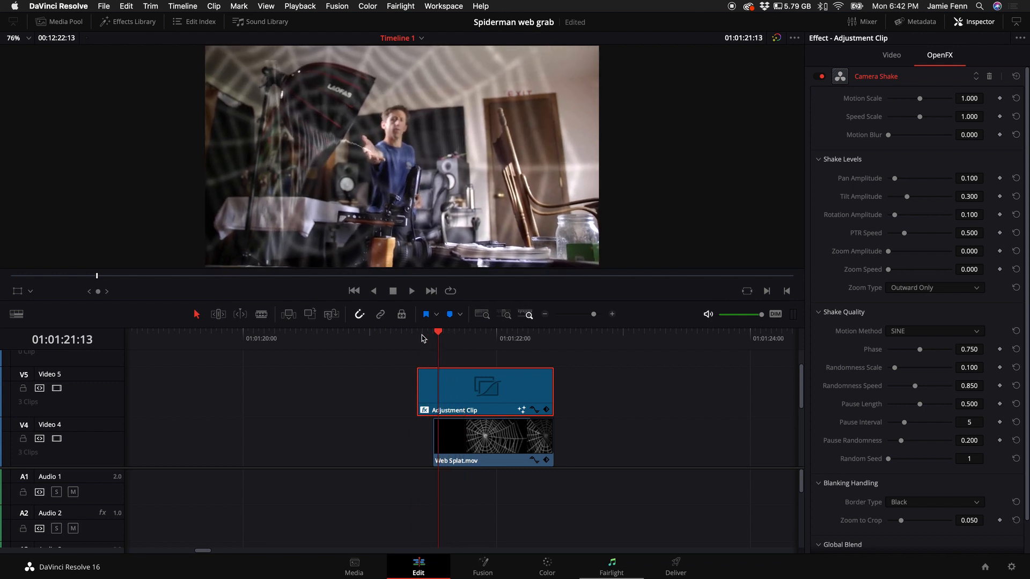
key("Right")
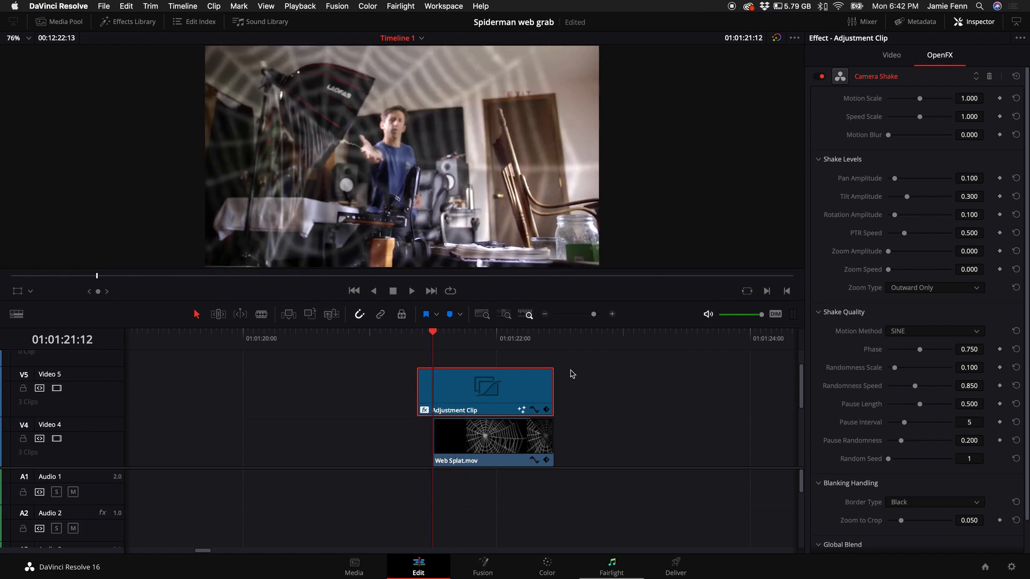
Step: Keyframe the Camera Shake's Global Blend at 1.000 on frame 01:01:21:12
scroll(959, 451, "down", 2)
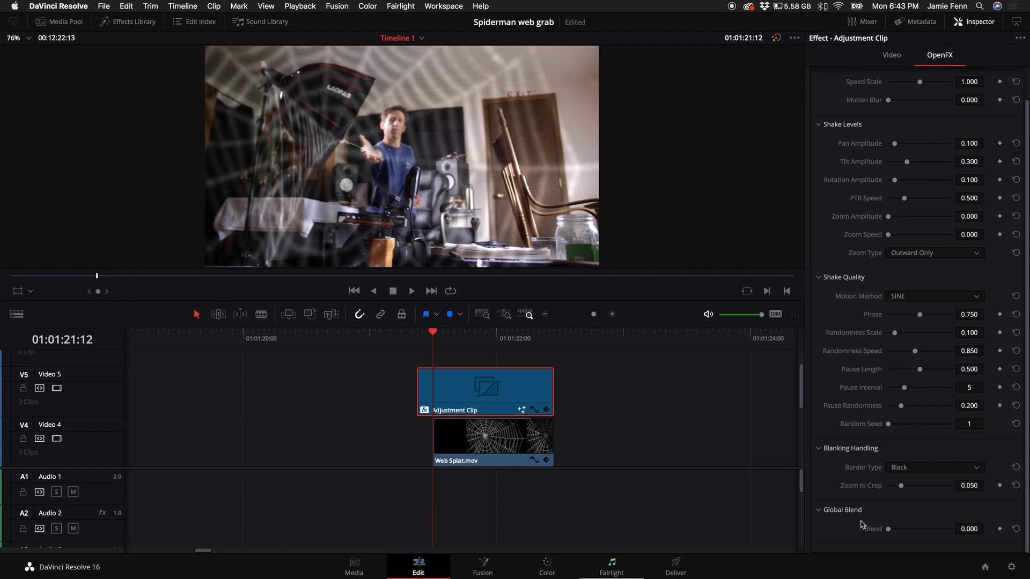
left_click(1000, 529)
left_click_drag(889, 531, 952, 531)
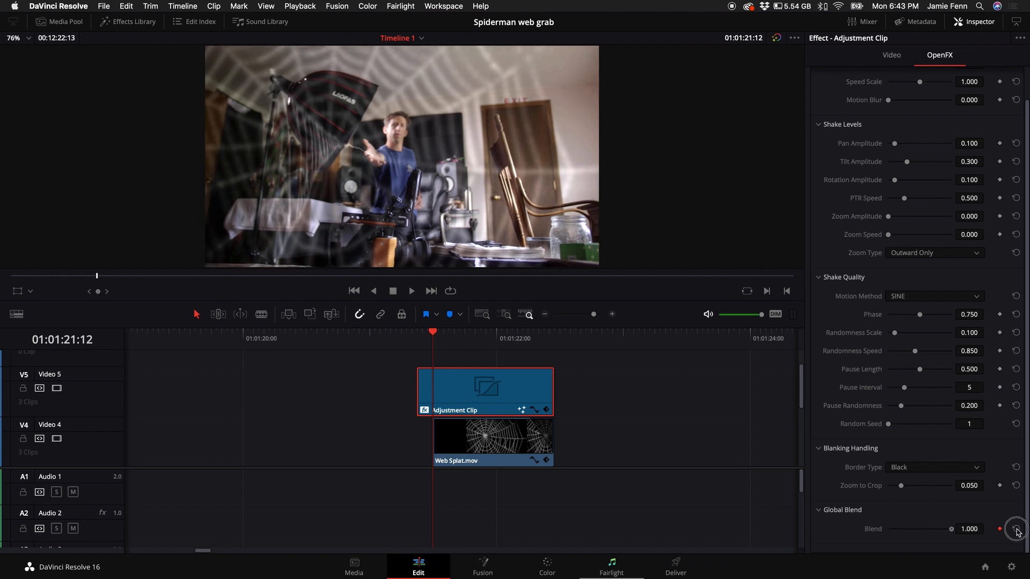
Step: Lower the Camera Shake's Global Blend on the following frame, 01:01:21:13, to set a second keyframe
key("Left")
key("Left")
key("Left")
key("Right")
key("Right")
key("Right")
key("Right")
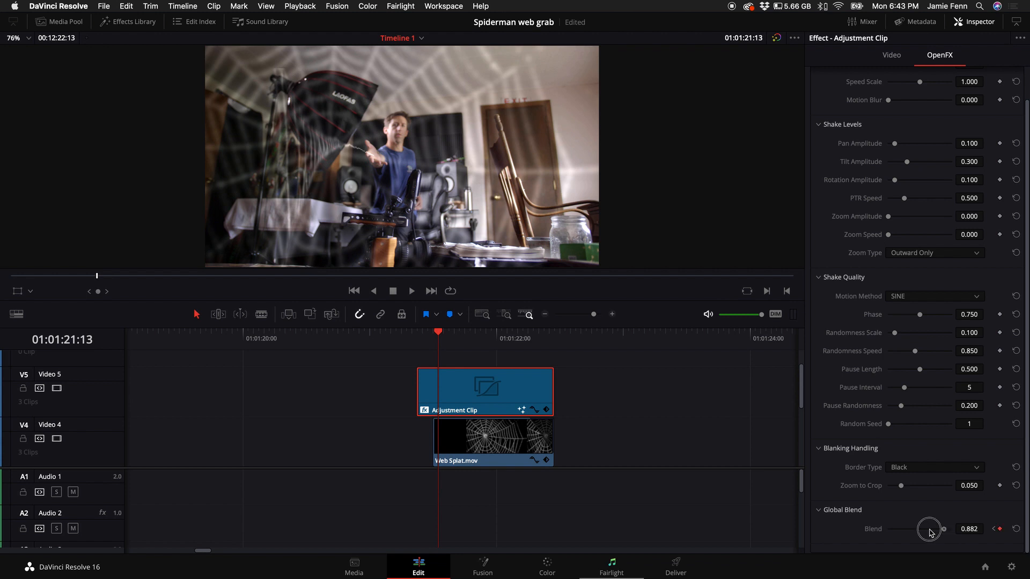
Step: Play the web shot full screen from the adjustment clip's start to check the camera shake
key("Left")
key("Left")
key("Left")
key("space")
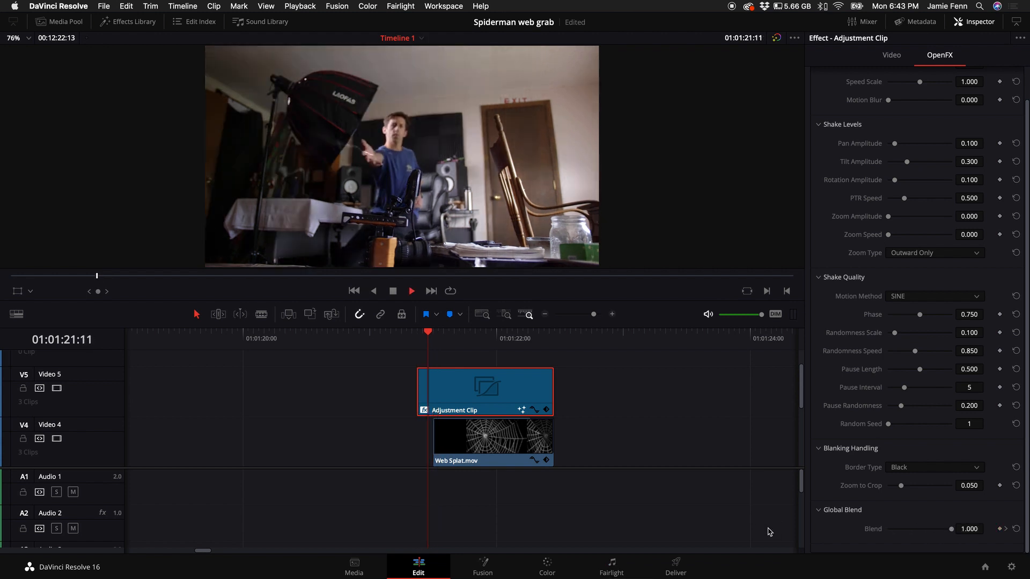
left_click(422, 341)
key("super+f")
key("space")
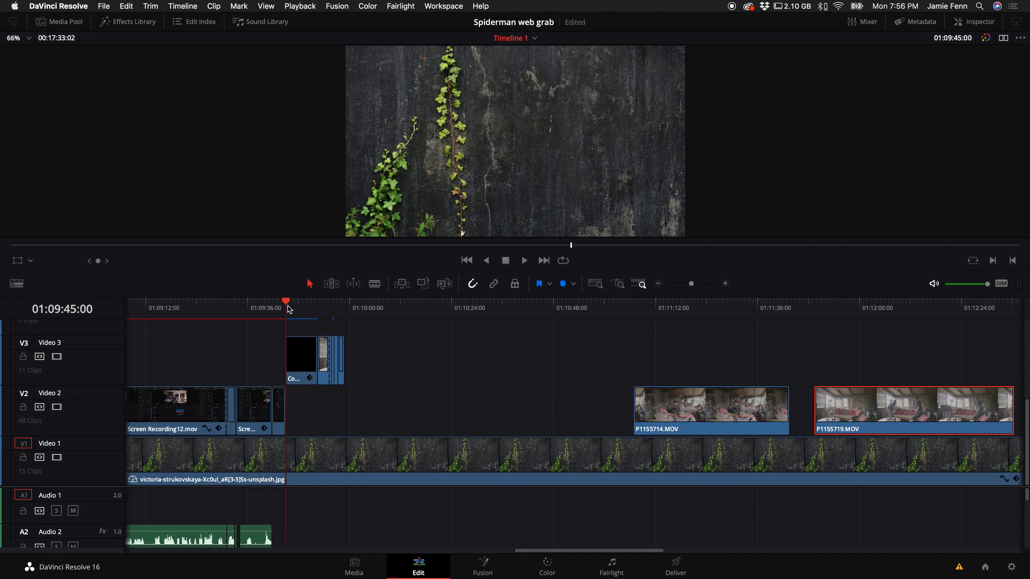
Step: Play the living-room shots from 01:09:45:00 full screen, returning to the timeline view near 01:09:57:03
key("space")
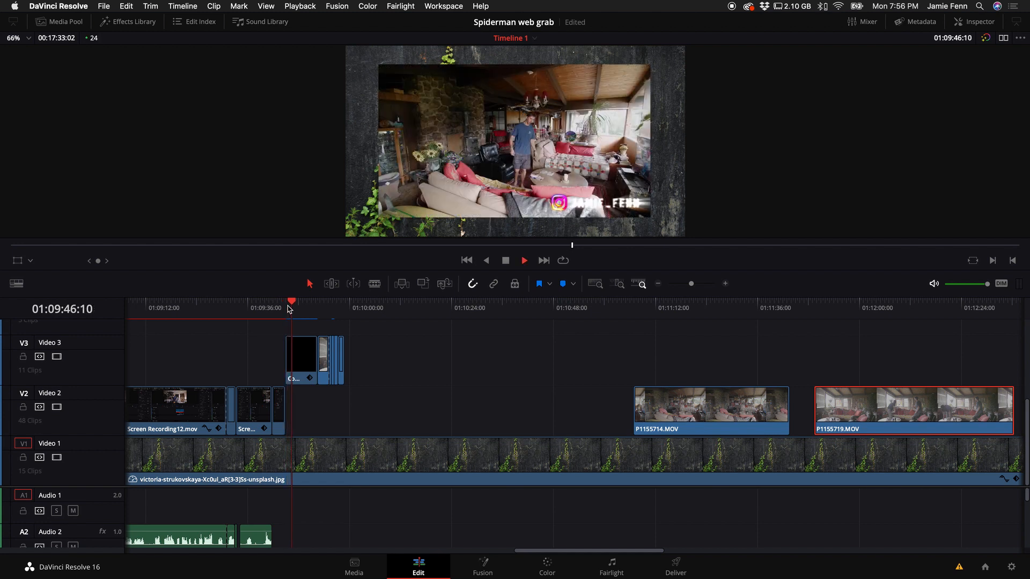
key("super+f")
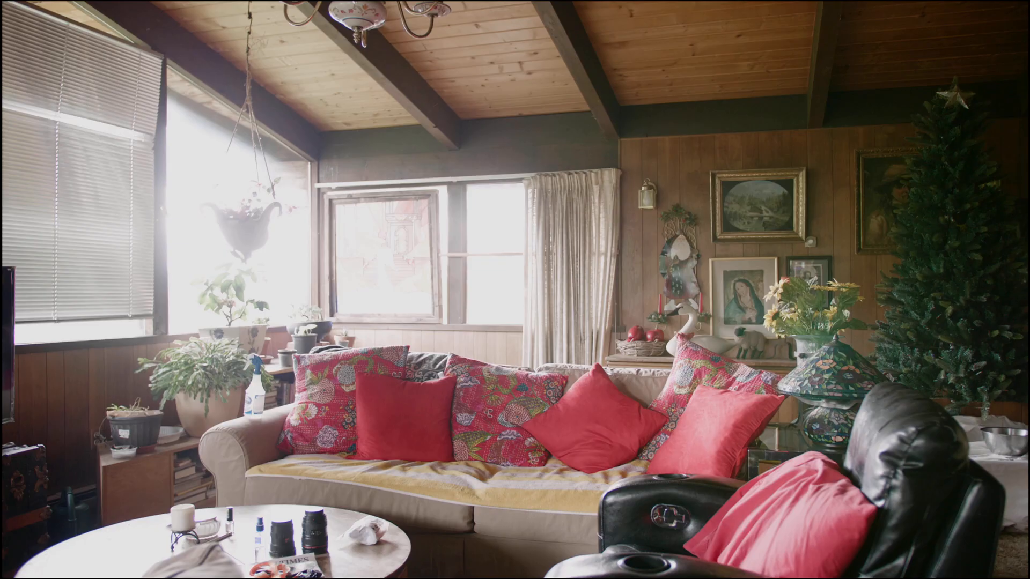
key("super+f")
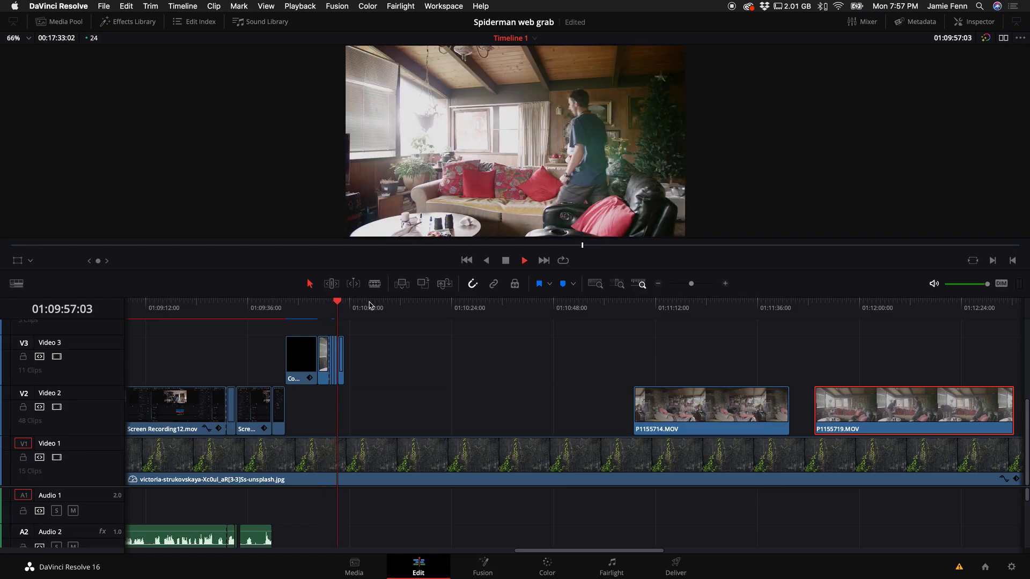
Step: Move the P1155714.MOV clip earlier on Video 2 to start at 01:10:32:14 and preview its opening seconds full screen
key("space")
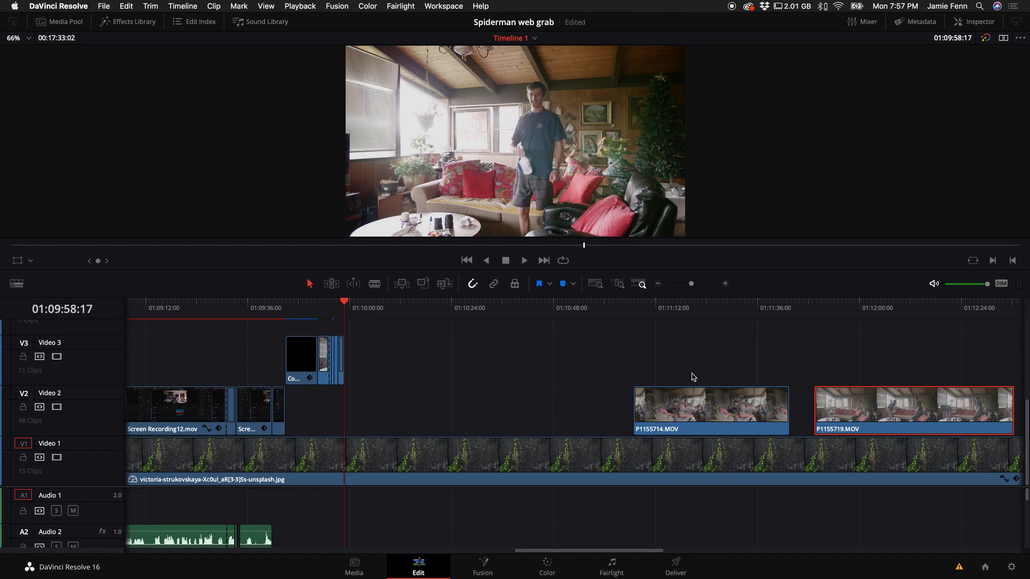
left_click_drag(689, 406, 542, 406)
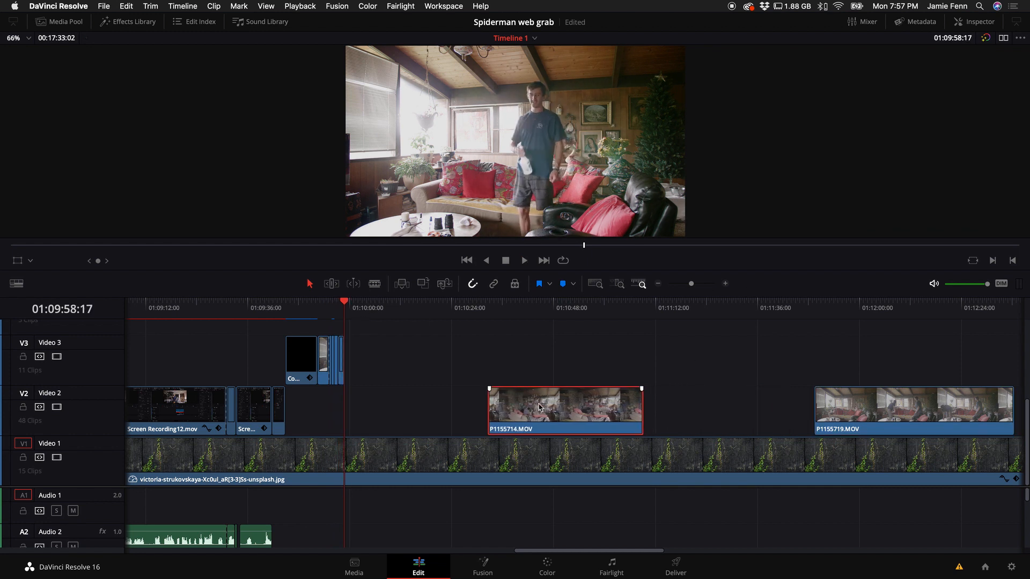
left_click(489, 308)
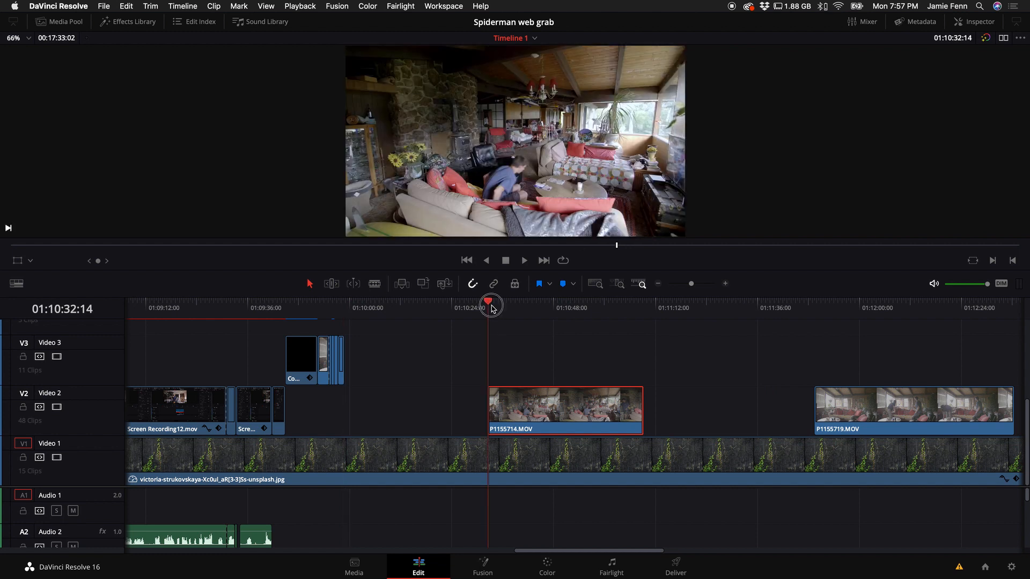
left_click(504, 309)
key("super+f")
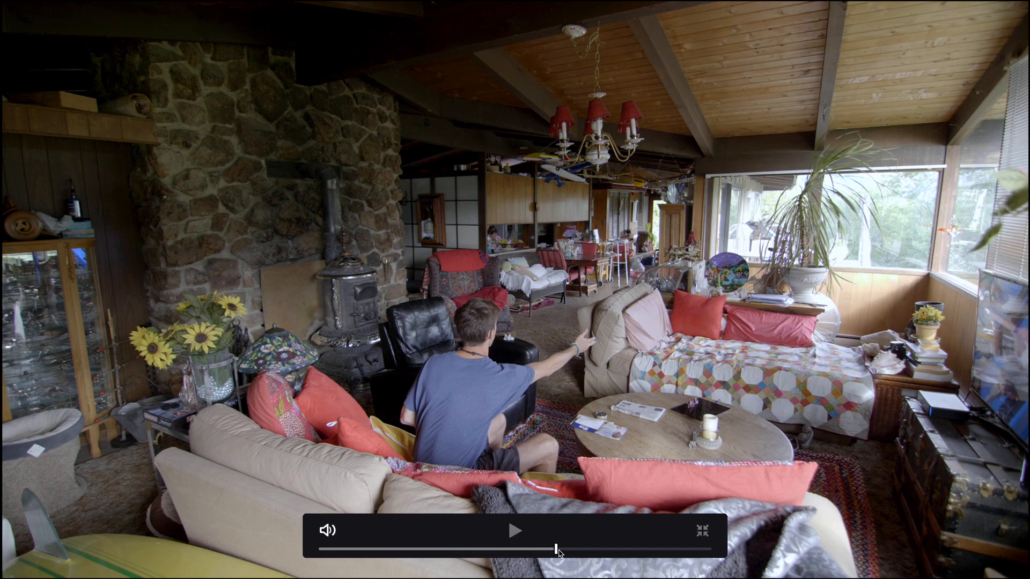
key("Escape")
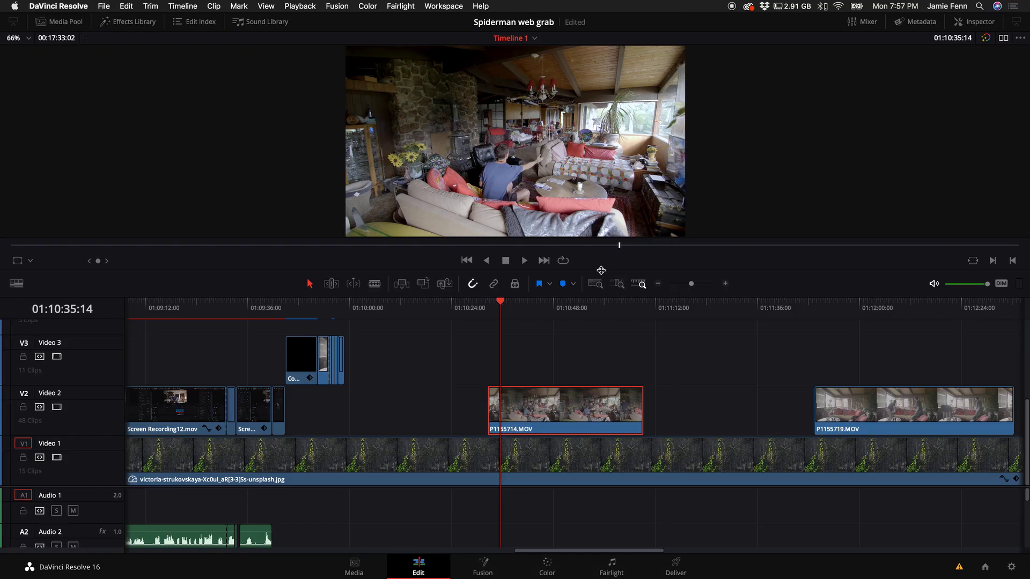
Step: Enlarge the viewer and compare the web-grab gestures in P1155714.MOV and P1155719.MOV
left_click_drag(600, 271, 600, 399)
key("space")
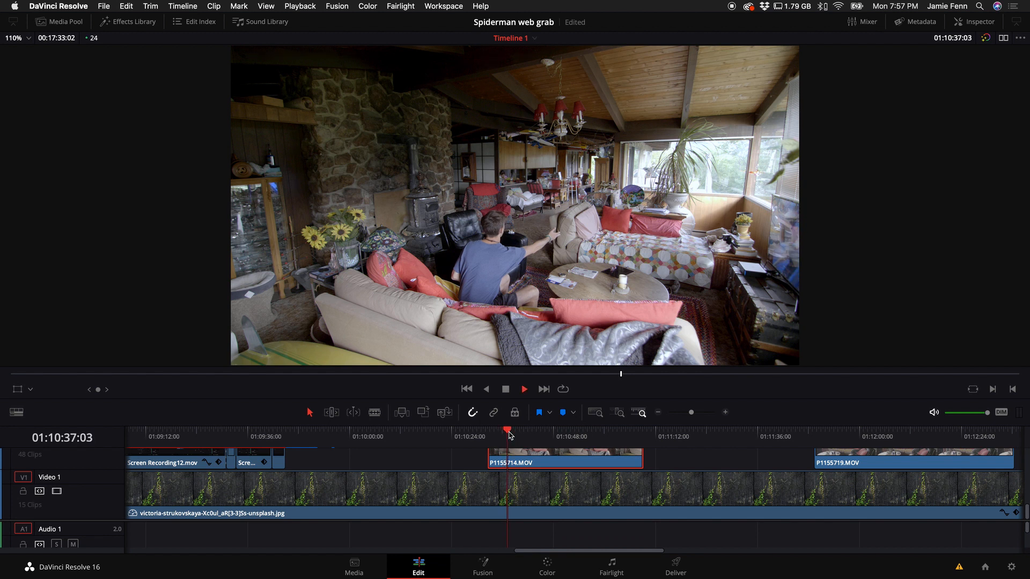
mouse_move(515, 439)
left_mouse_down()
mouse_move(590, 439)
mouse_move(507, 447)
left_mouse_up()
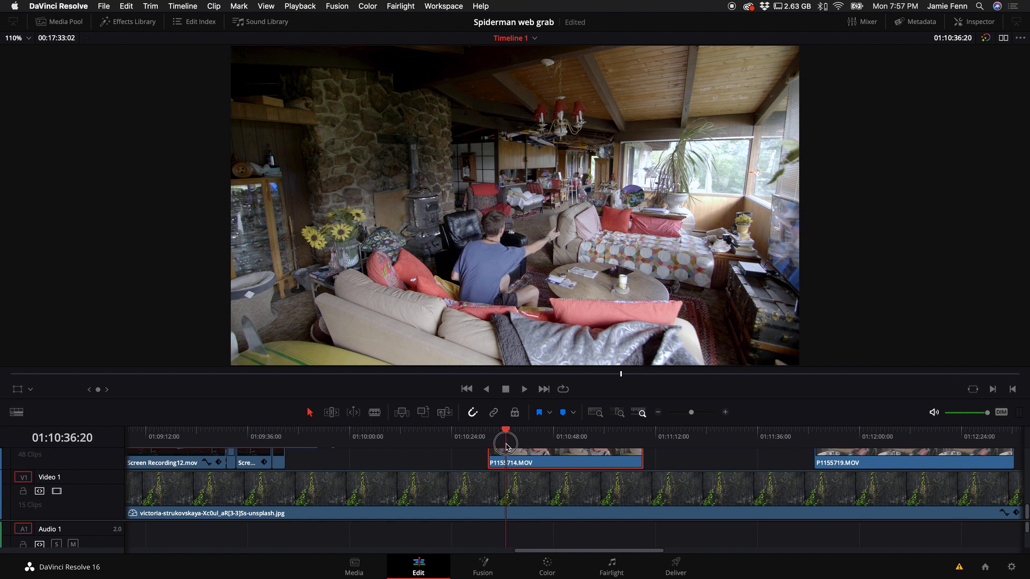
left_click_drag(506, 445, 836, 459)
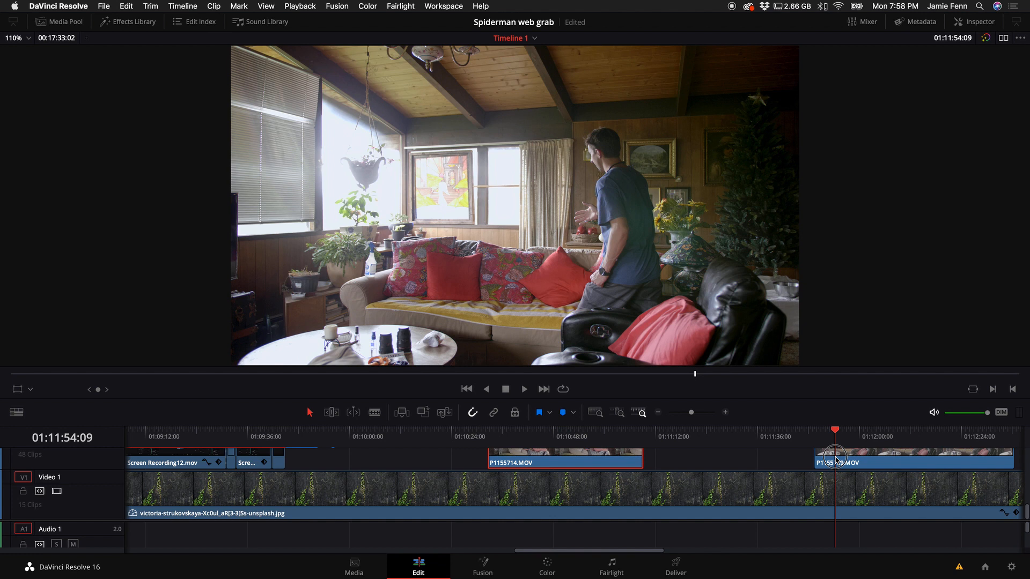
left_click_drag(835, 460, 622, 437)
scroll(565, 475, "up", 2)
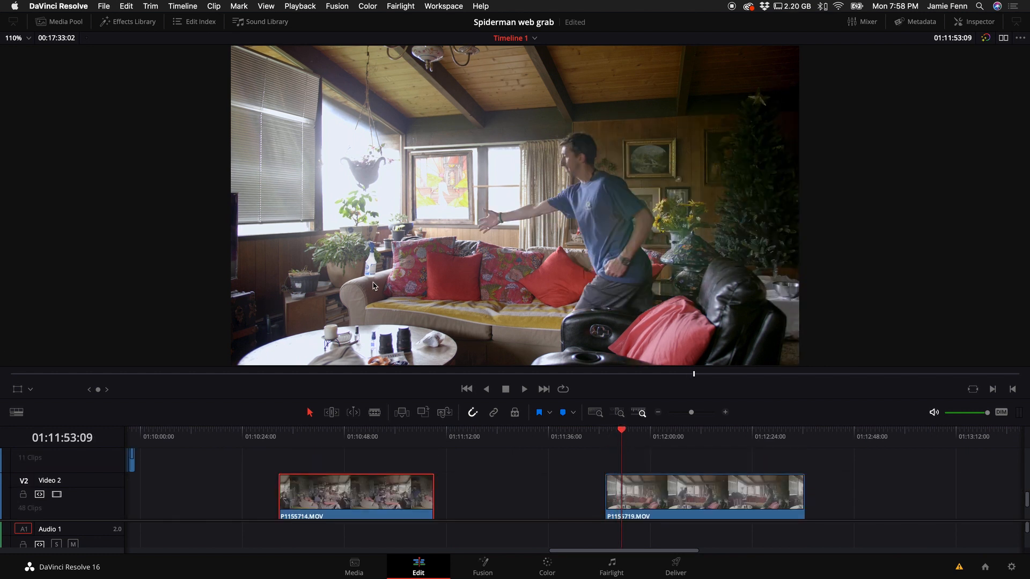
Step: Split P1155719.MOV on Video 2 at frame 01:11:54:00, where the outstretched arm has been pulled back
left_click(608, 433)
key("space")
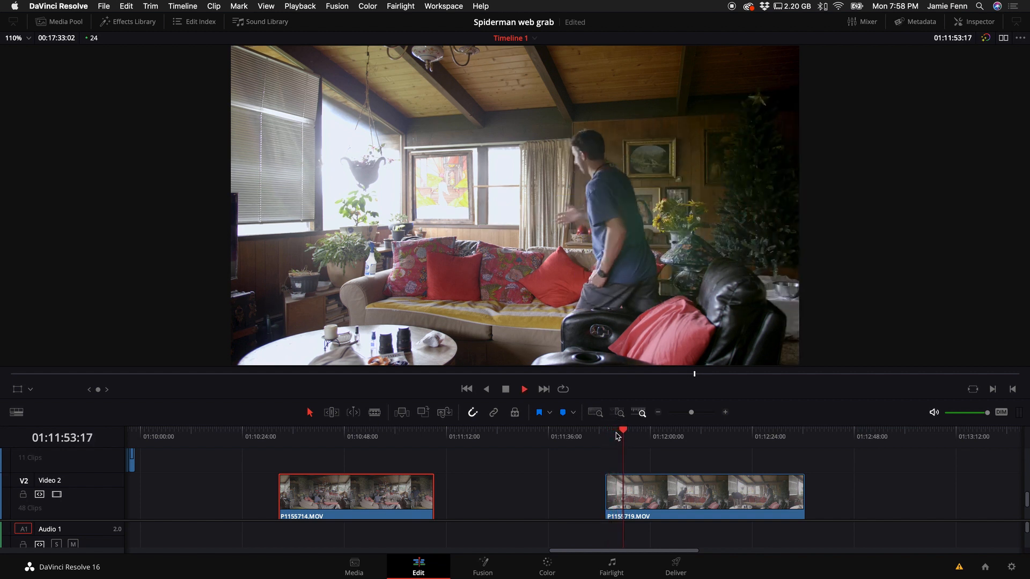
key("space")
key("Right")
key("Right")
key("Right")
key("Right")
key("Right")
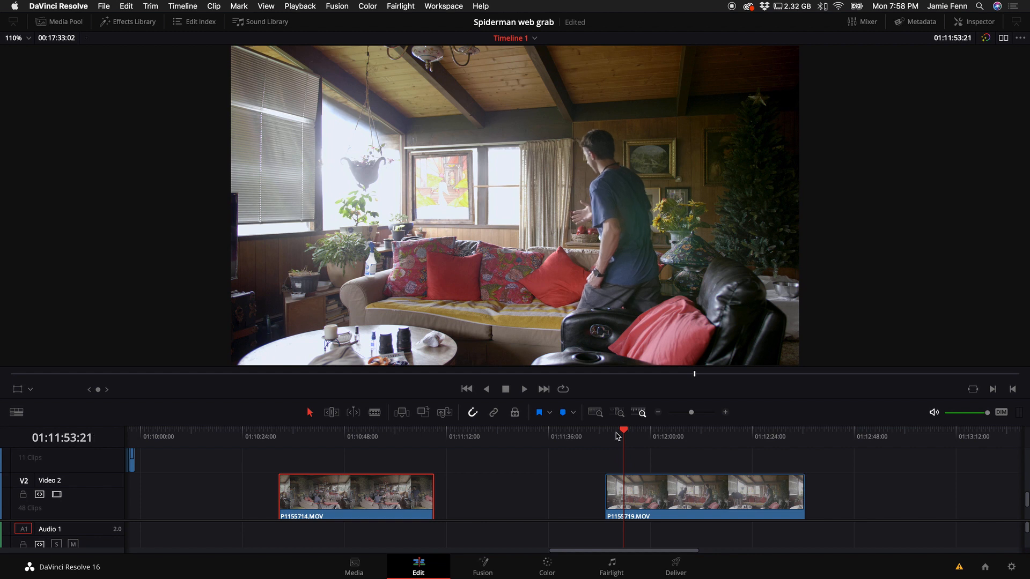
key("Right")
key("Right")
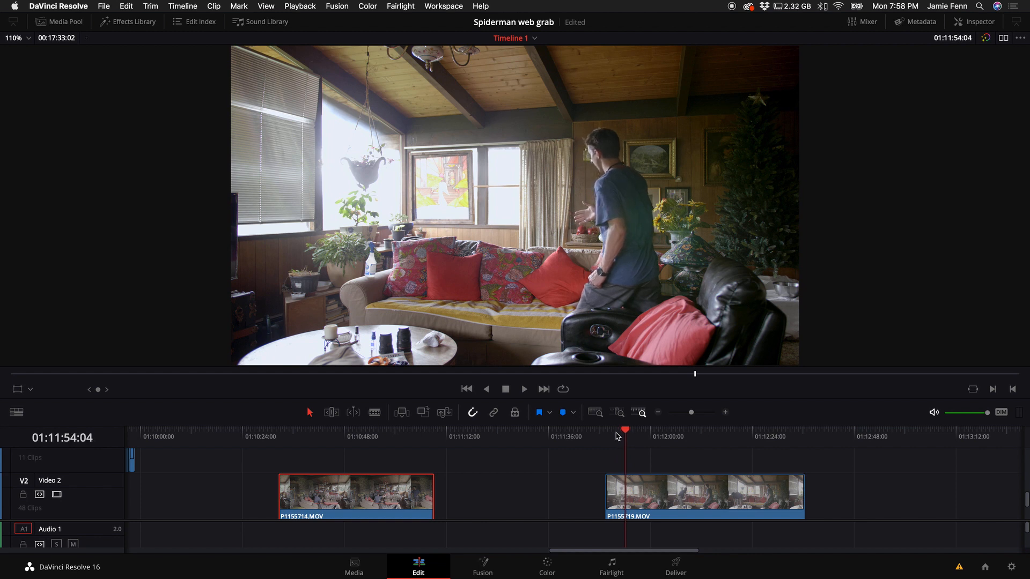
key("Left")
key("Left")
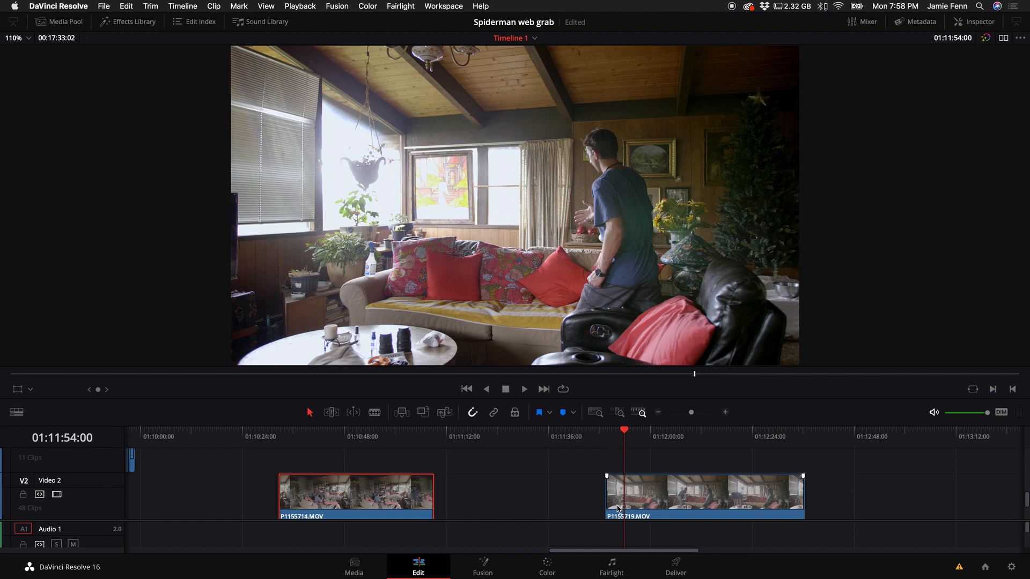
left_click(725, 412)
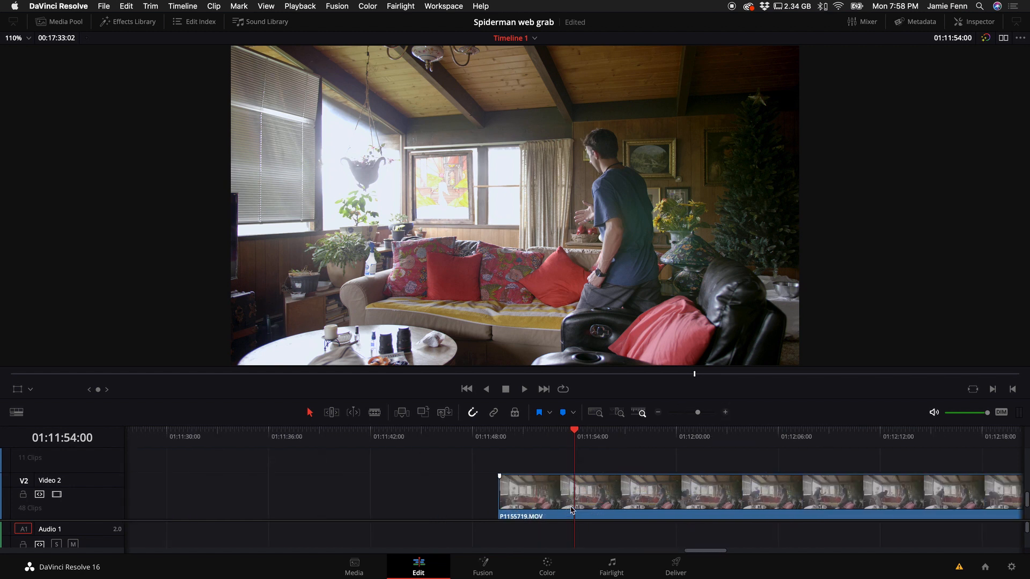
key("b")
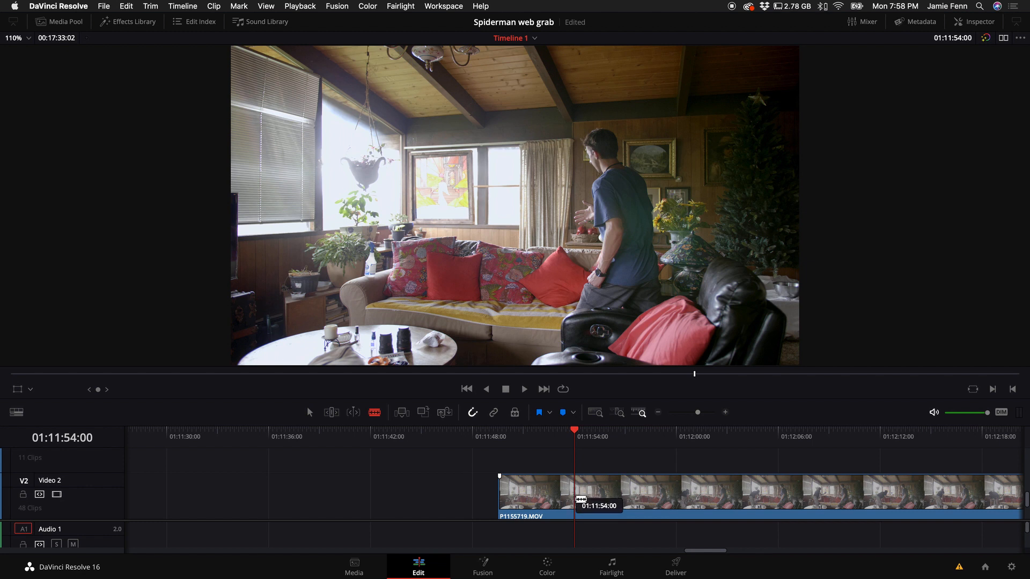
left_click(577, 499)
Step: Split P1155719.MOV again at 01:12:27:11 and ripple delete the section between the two cuts
scroll(583, 441, "right", 5)
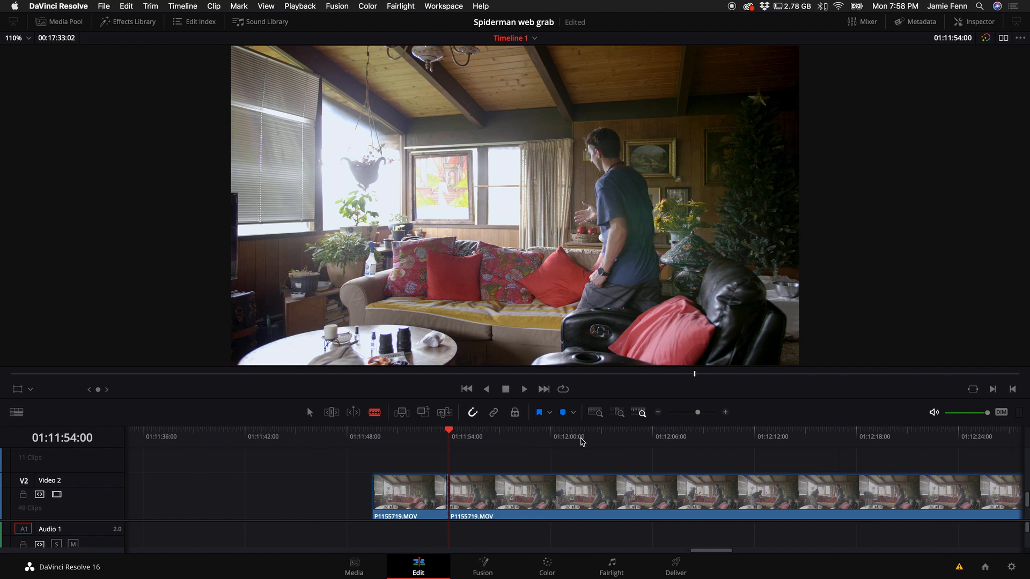
left_click_drag(582, 439, 853, 451)
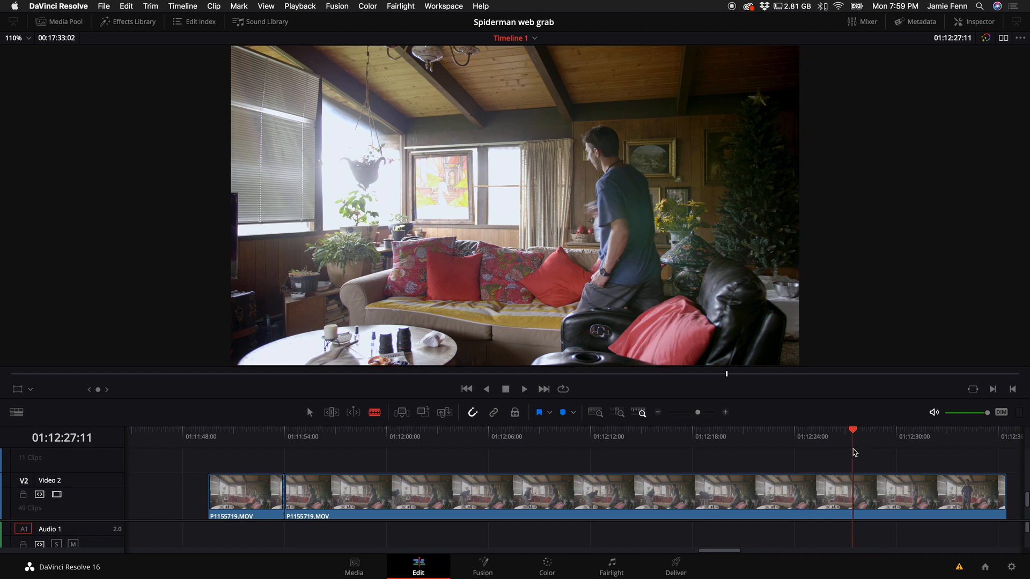
left_click(858, 497)
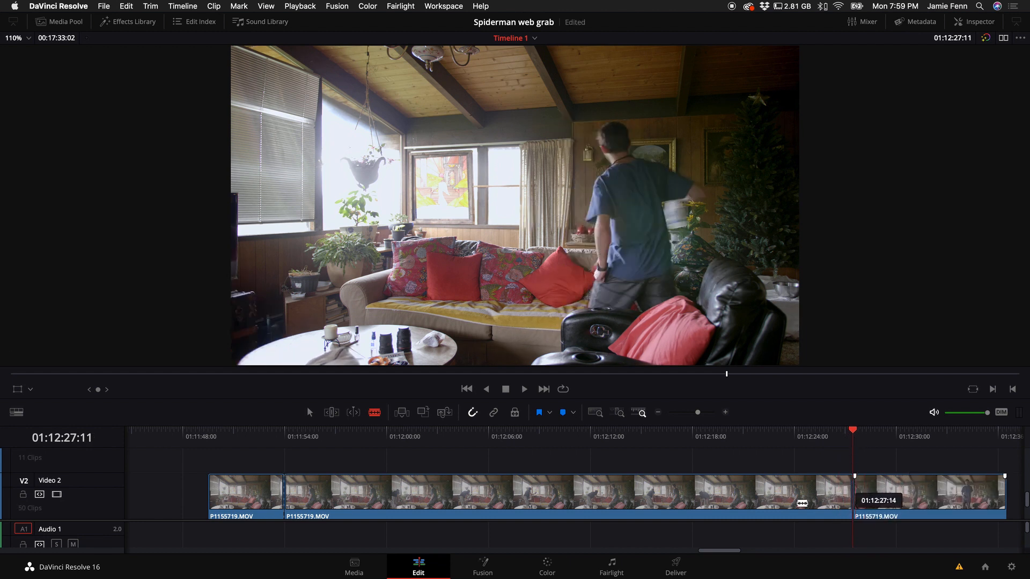
key("a")
left_click(762, 504)
key("shift+Delete")
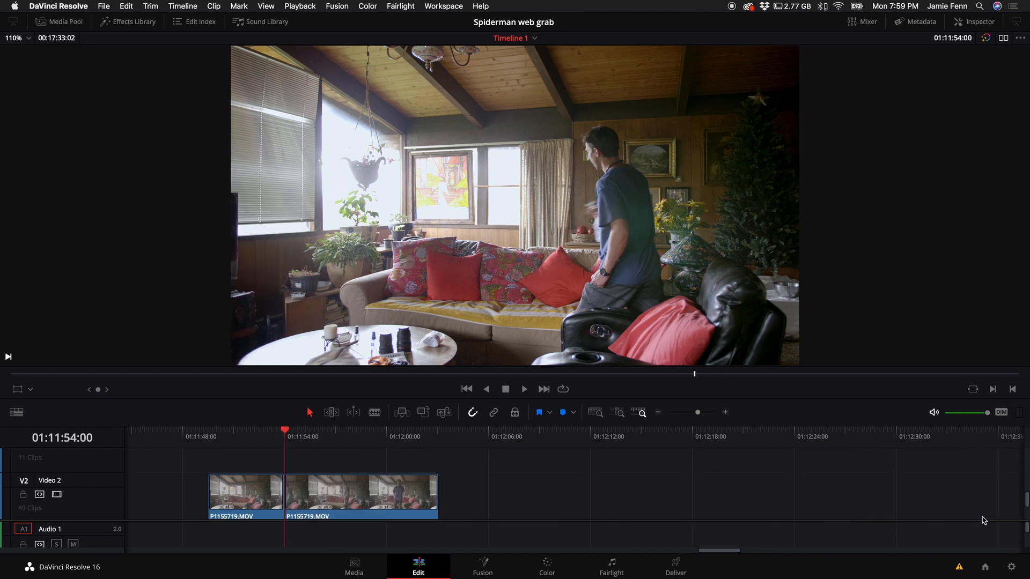
Step: Play the joined P1155719.MOV pieces from 01:11:49:12 to check the cut at 01:11:54:00
left_click(297, 489)
scroll(296, 489, "left", 4)
left_click(383, 438)
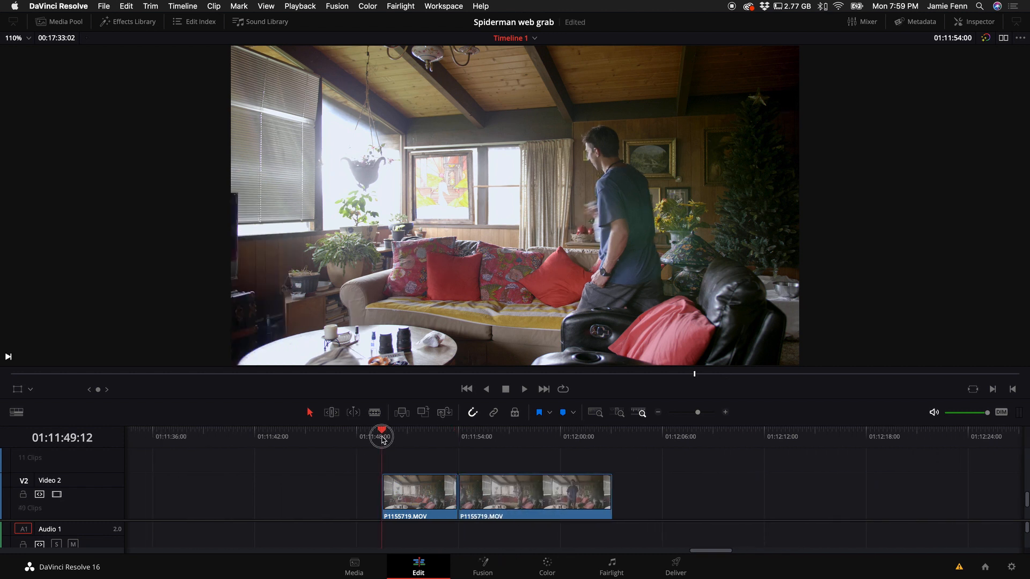
key("space")
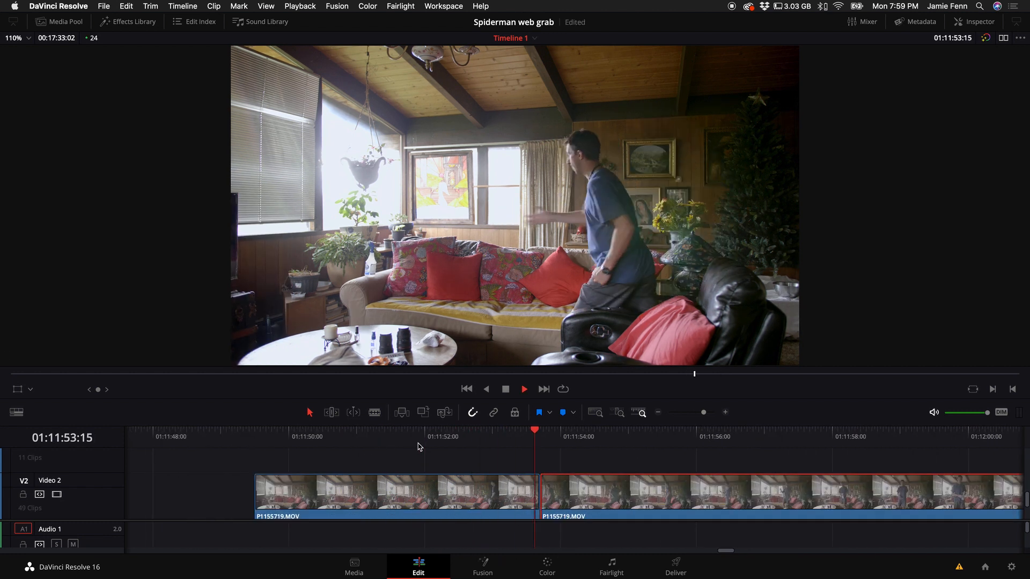
key("space")
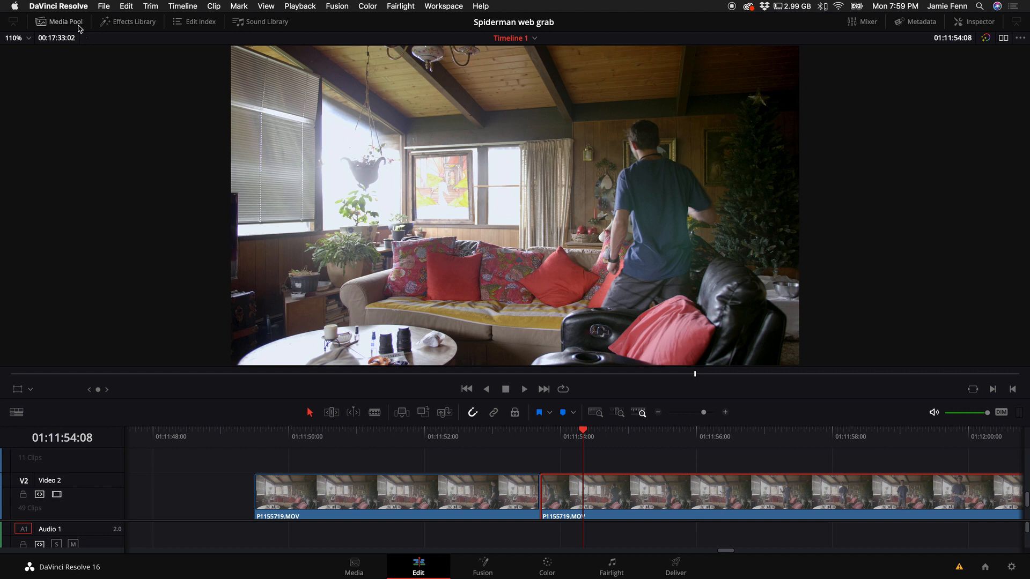
Step: Add WEB STICKY (Converted).mov on the track above the first P1155719.MOV piece, starting at 01:11:52:06
left_click(78, 25)
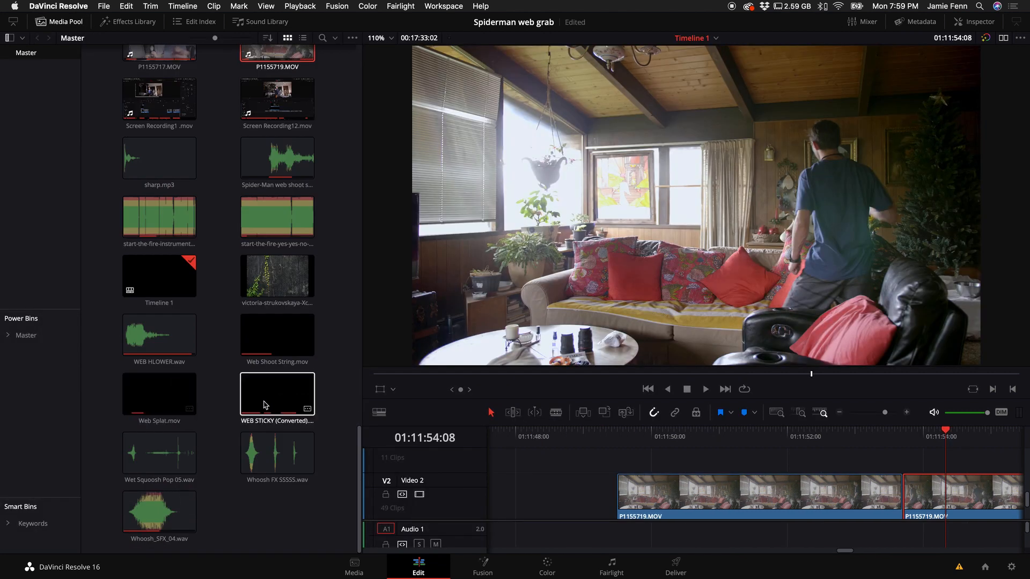
left_click_drag(276, 397, 805, 456)
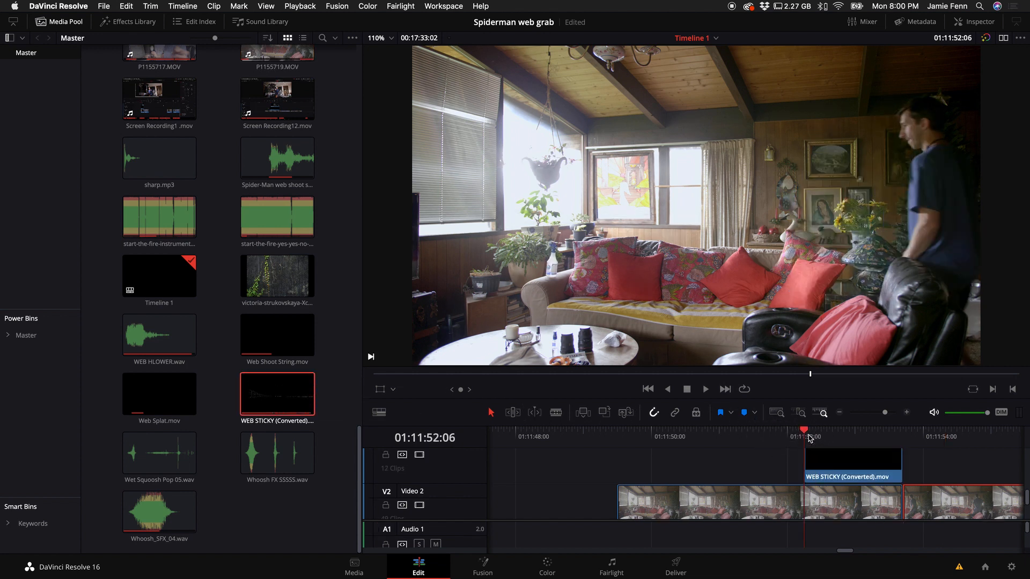
scroll(875, 272, "down", 5)
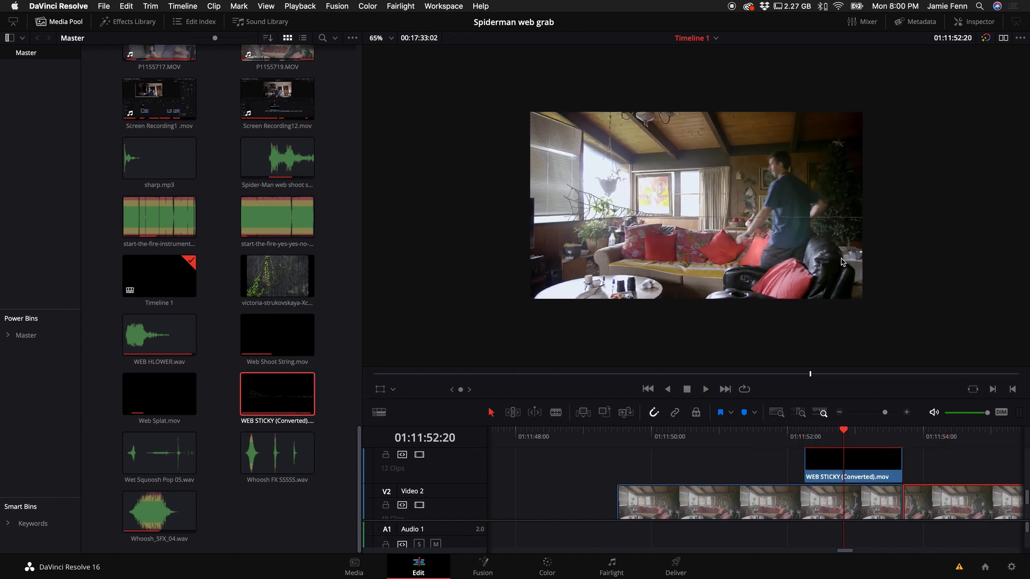
Step: Set the WEB STICKY overlay's Composite Mode to Add
left_click_drag(753, 438, 734, 438)
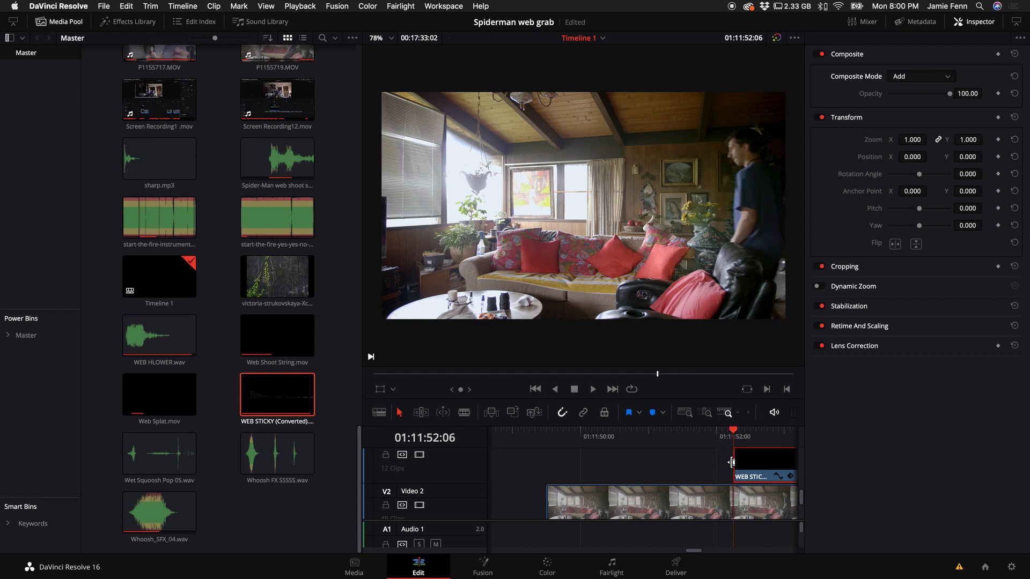
scroll(718, 465, "right", 2)
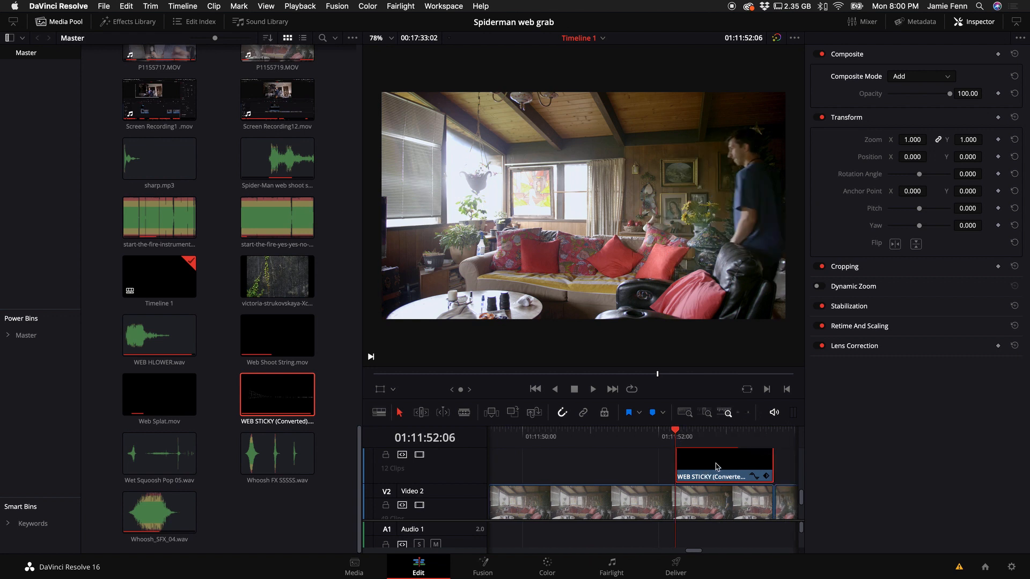
left_click(912, 76)
left_click(905, 92)
left_click(916, 80)
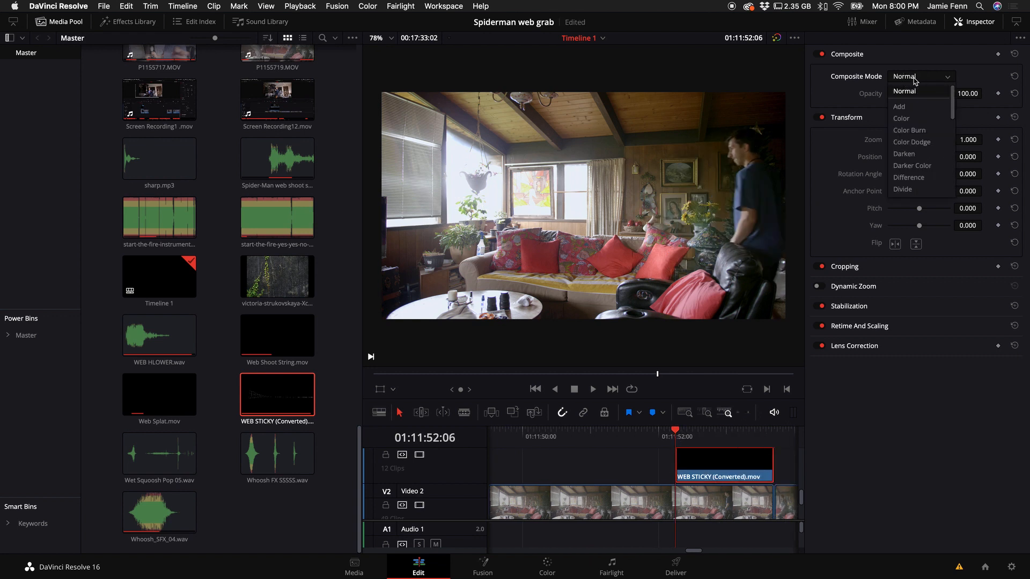
left_click(912, 108)
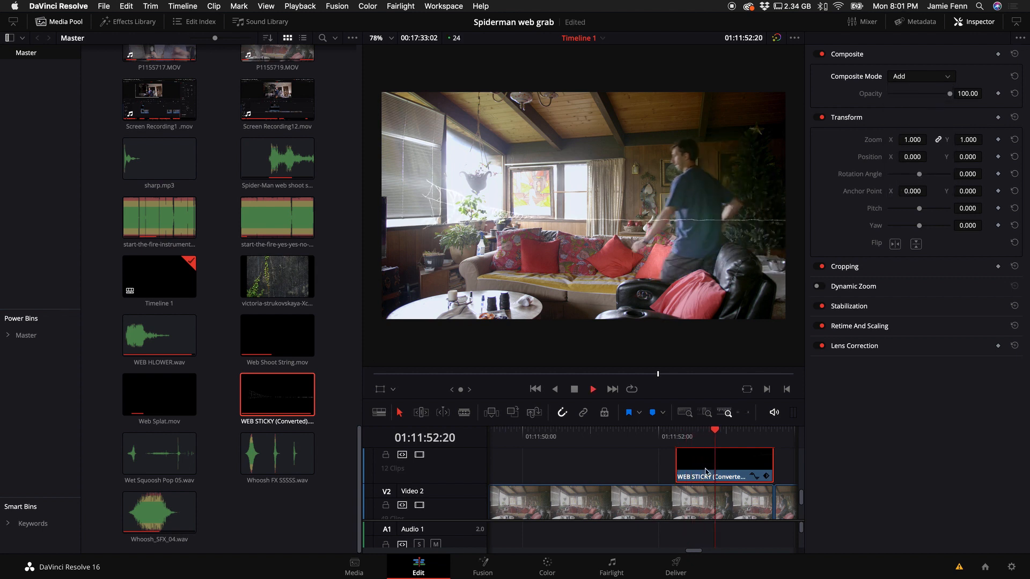
Step: Check the web overlay against the outstretched hand around 01:11:53:05 and hide the Media Pool
key("space")
key("Right")
key("Right")
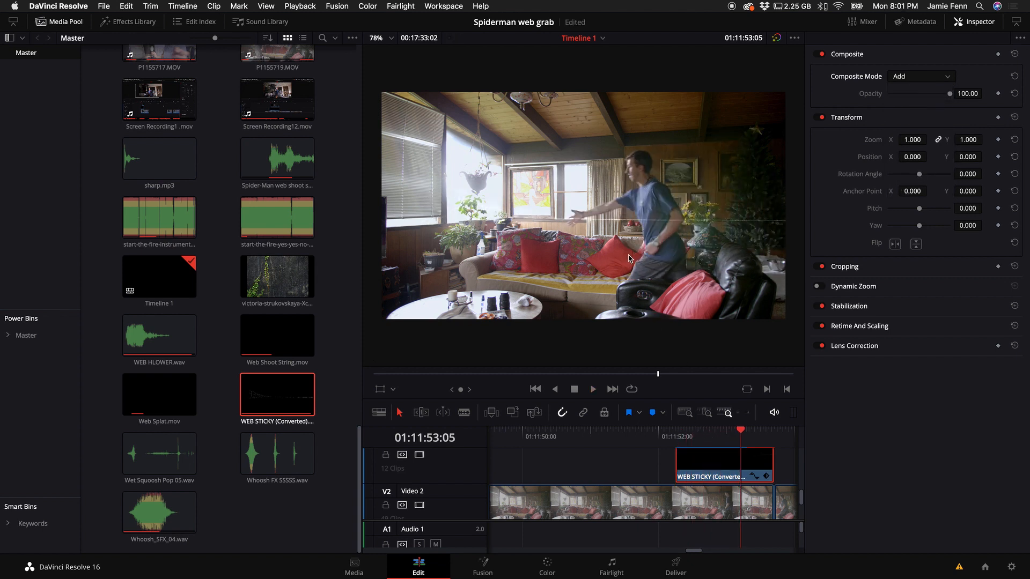
key("Right")
key("Left")
key("Left")
key("Right")
left_click(67, 22)
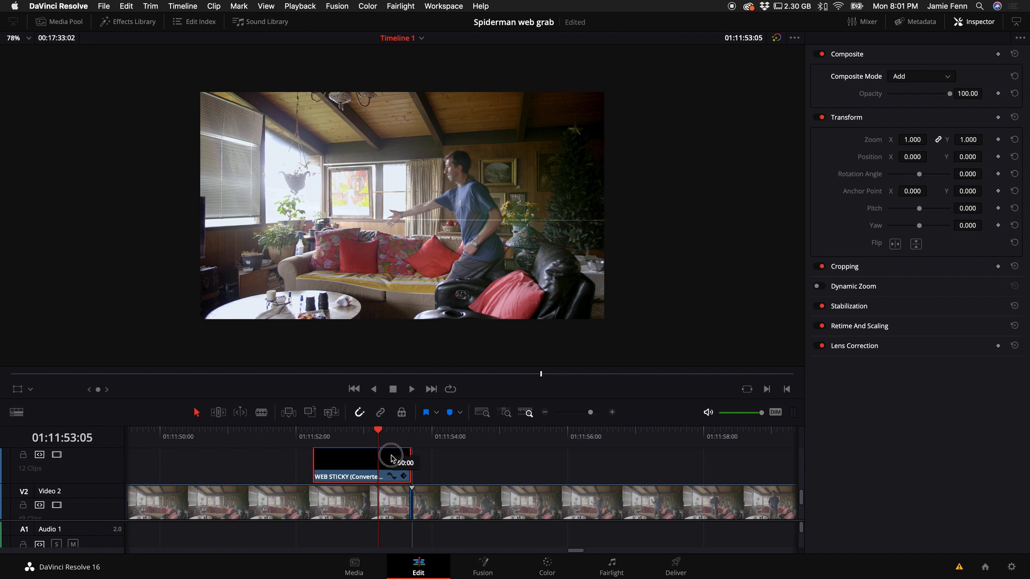
Step: Trim the start of the WEB STICKY overlay to frame 01:11:52:10
key("Left")
key("Left")
key("Left")
key("Left")
key("Left")
key("Left")
key("Left")
key("Left")
key("Left")
key("Left")
key("Left")
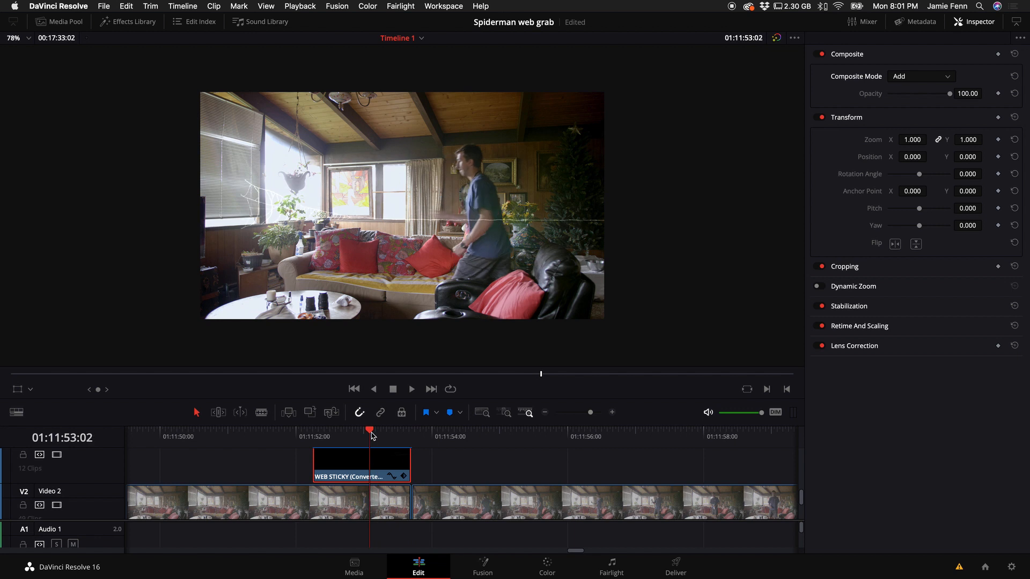
key("Left")
key("Left")
key("Left")
key("Left")
key("Left")
key("Left")
key("Left")
key("Left")
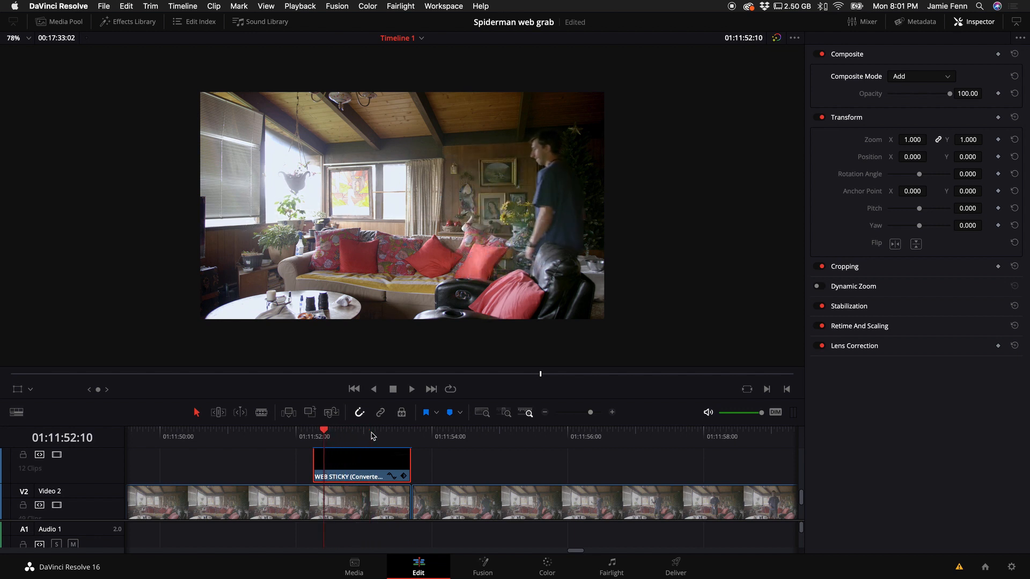
key("Right")
key("Left")
left_click_drag(315, 464, 325, 463)
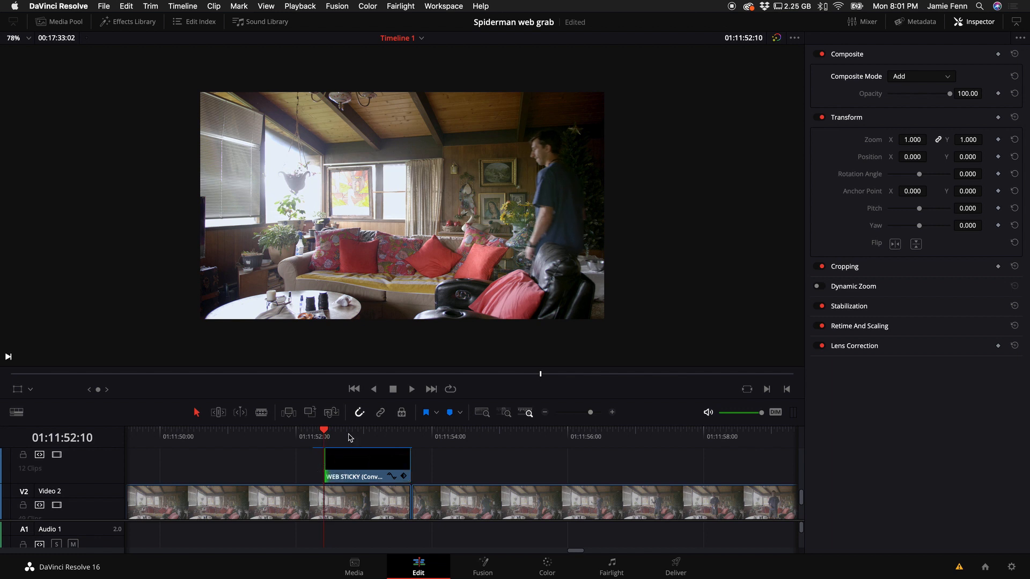
Step: Enlarge the timeline area and move the WEB STICKY overlay later on Video 3, just past the cut between the P1155719.MOV pieces
left_click_drag(362, 423, 362, 305)
left_click_drag(362, 349, 477, 348)
left_click_drag(325, 317, 344, 317)
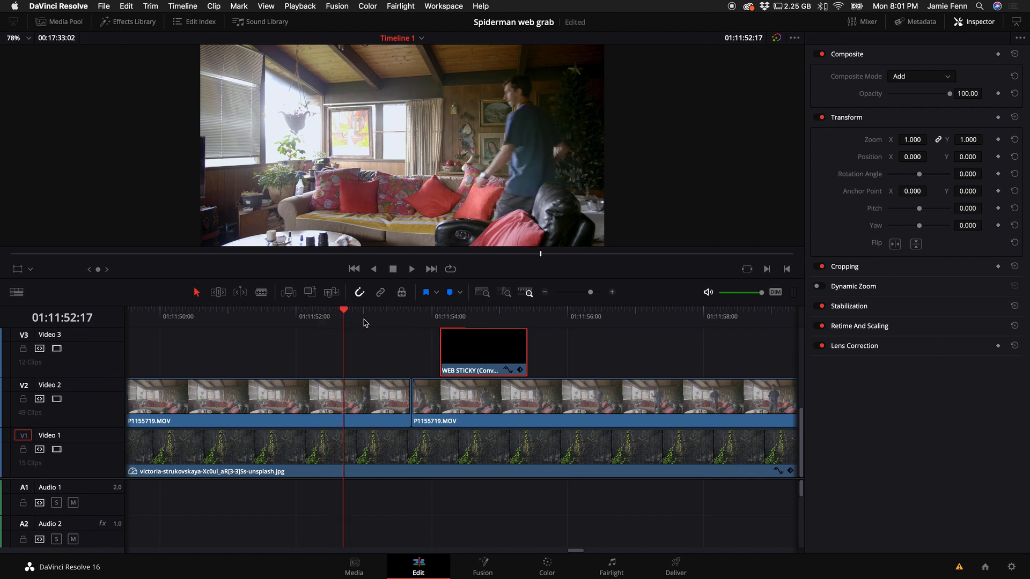
Step: Move the WEB STICKY overlay on Video 3 earlier so it starts at 01:11:53:05, where the arm is outstretched
key("Right")
key("Right")
key("Right")
key("Right")
key("Right")
key("Right")
key("Right")
key("Right")
key("Right")
key("Right")
key("Right")
key("Right")
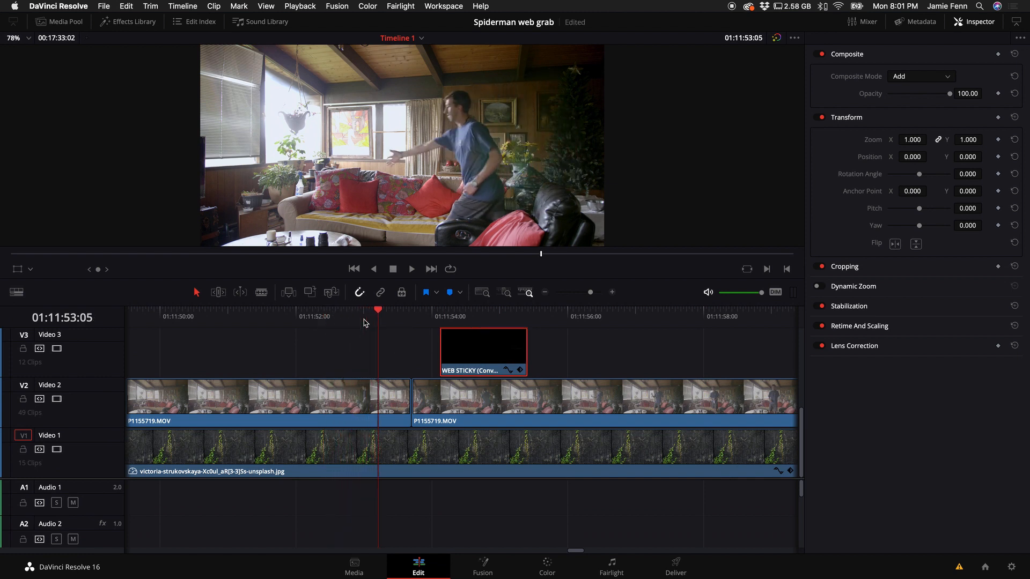
left_click_drag(471, 350, 424, 356)
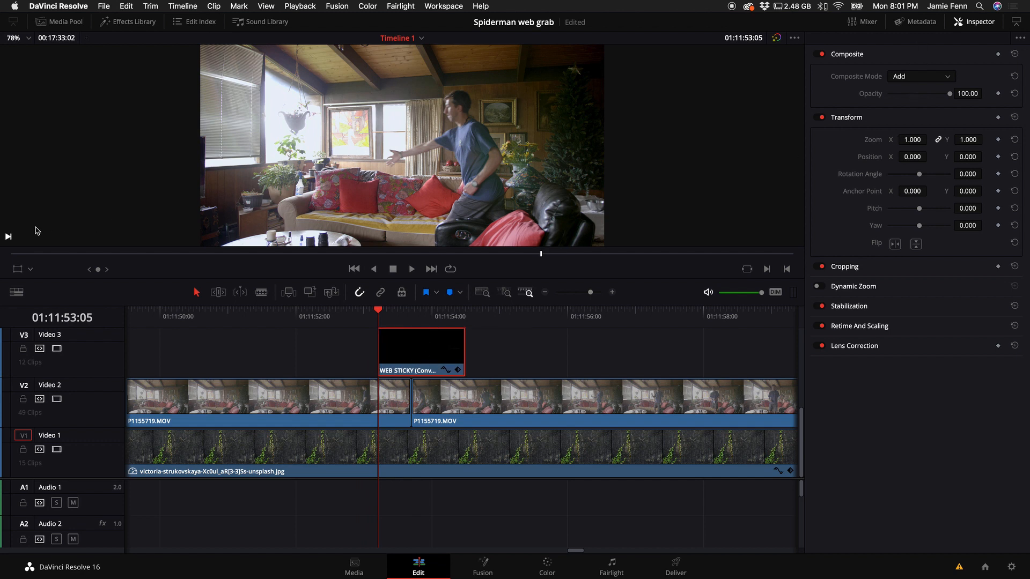
Step: Shrink the WEB STICKY overlay to zoom 0.279, place it at X -211.631, Y -117.232 and rotate it 18.315 to meet the hand
left_click_drag(451, 277, 449, 347)
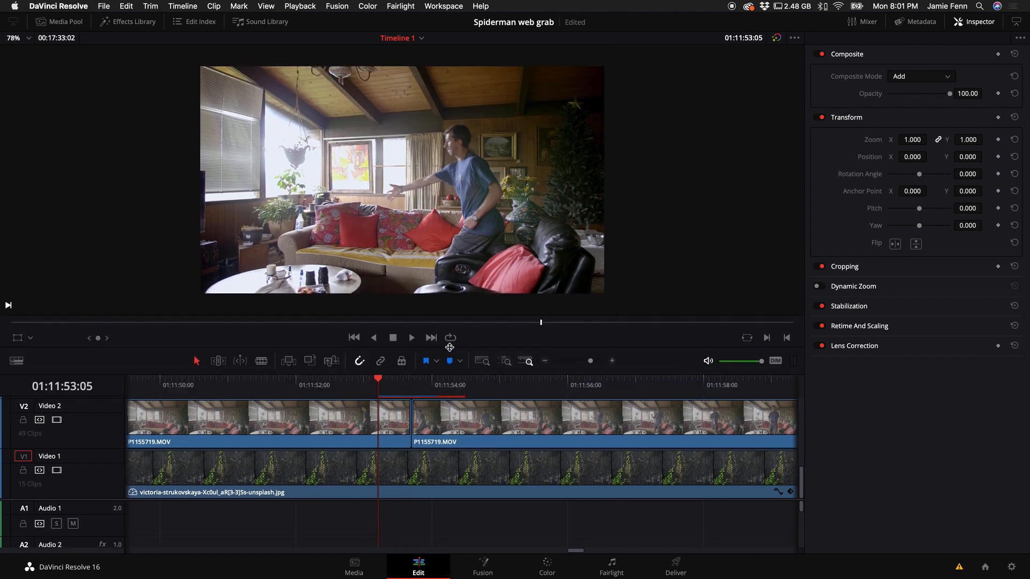
key("Right")
key("Left")
key("Right")
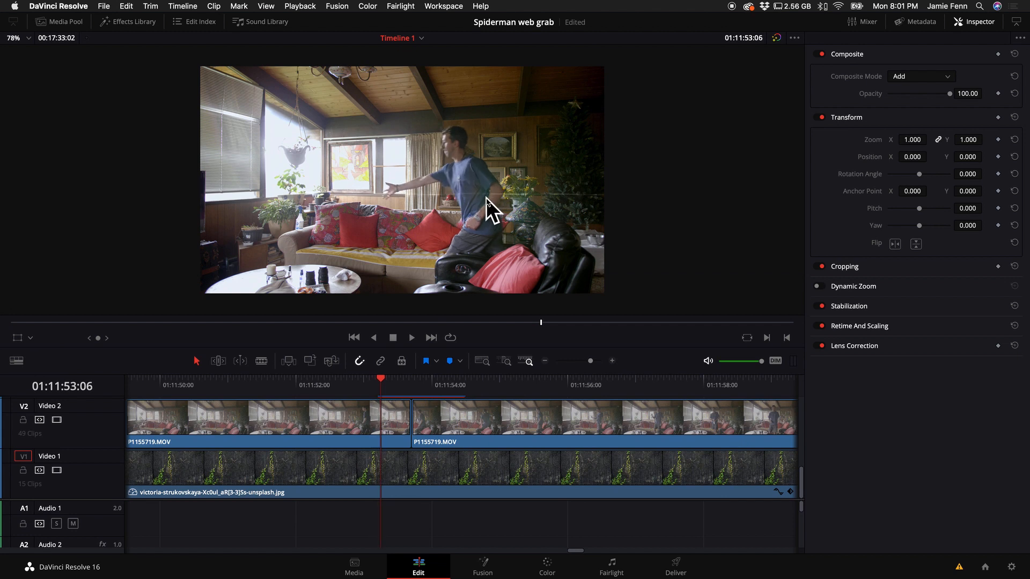
left_click(18, 340)
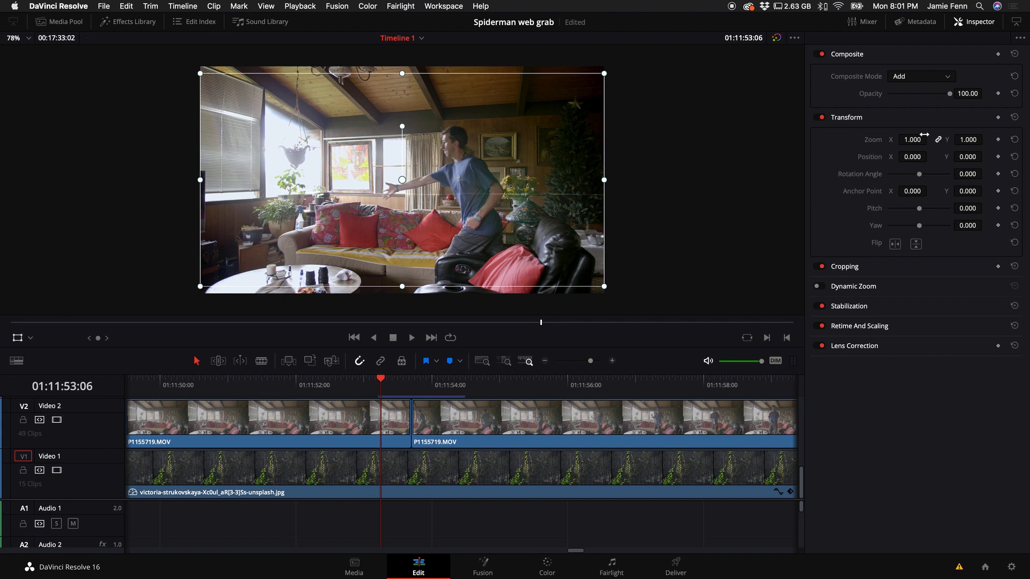
left_click_drag(604, 75, 505, 108)
left_click_drag(404, 182, 417, 216)
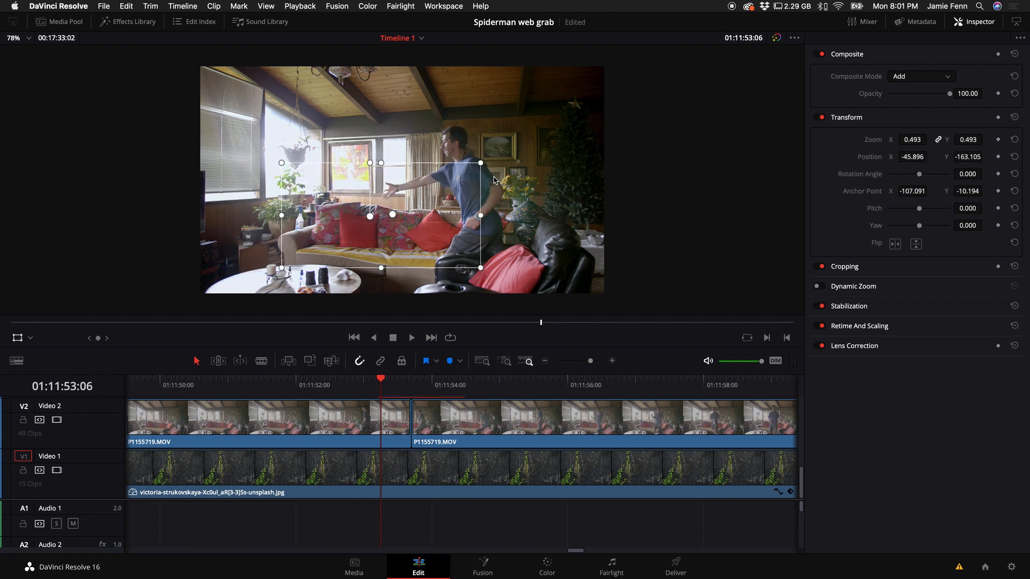
left_click_drag(490, 165, 381, 162)
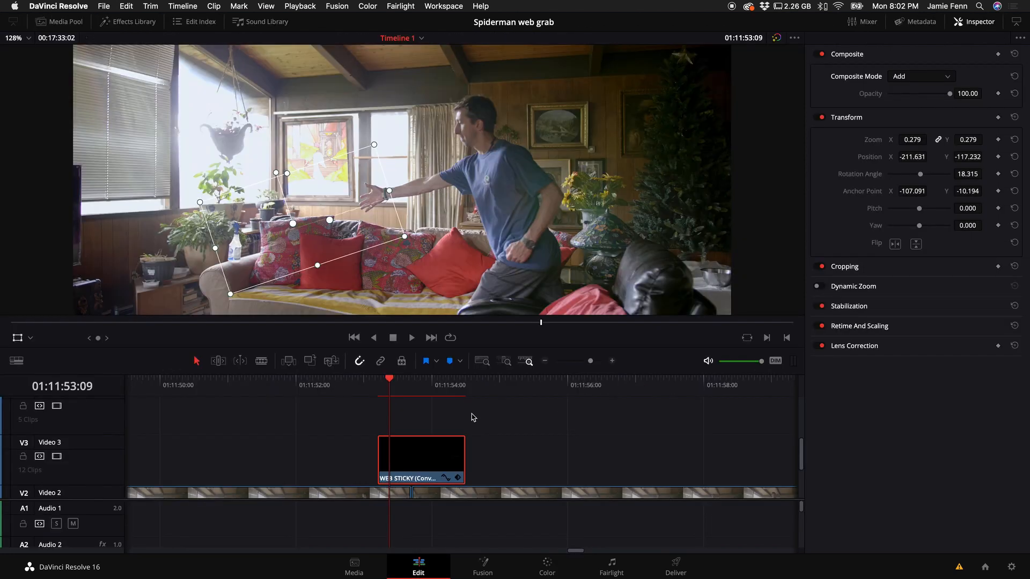
Step: Open the WEB STICKY overlay for color grading and play back the web shot up to 01:11:53:13
left_click(412, 459)
left_click(548, 563)
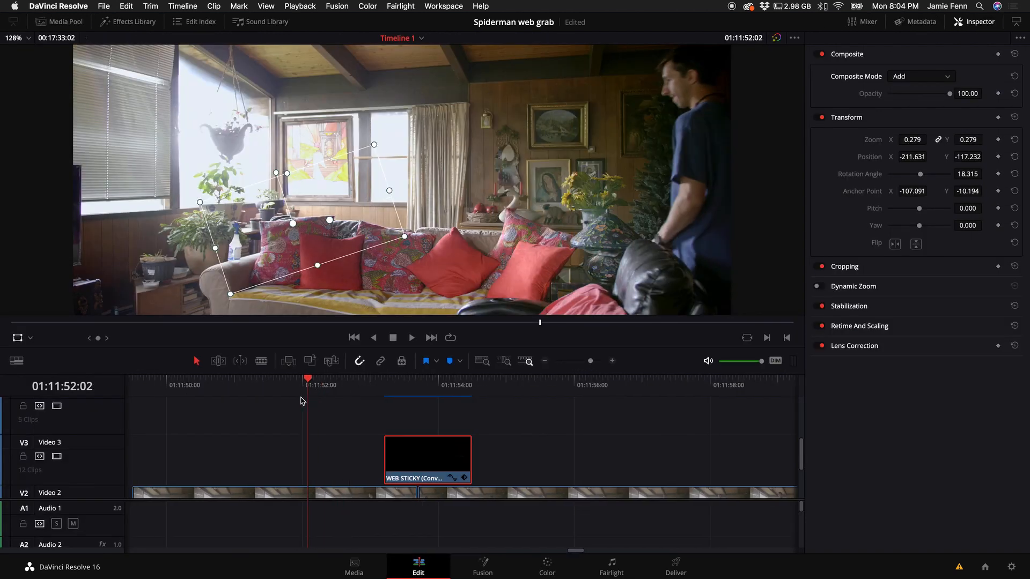
key("space")
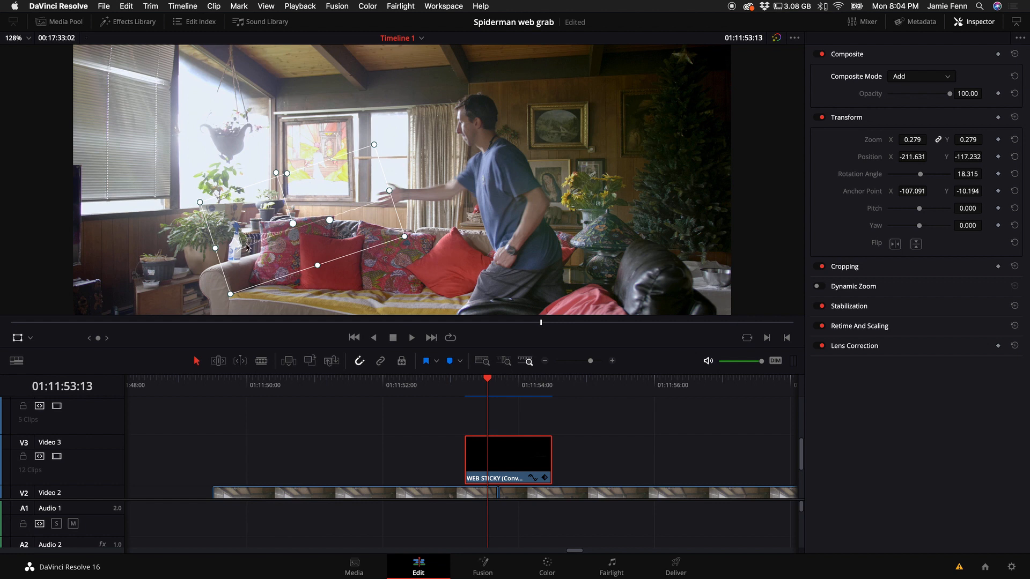
Step: Fine-tune the WEB STICKY overlay to position X -201.670, Y -123.040 and rotation angle 19.603
scroll(246, 248, "up", 5)
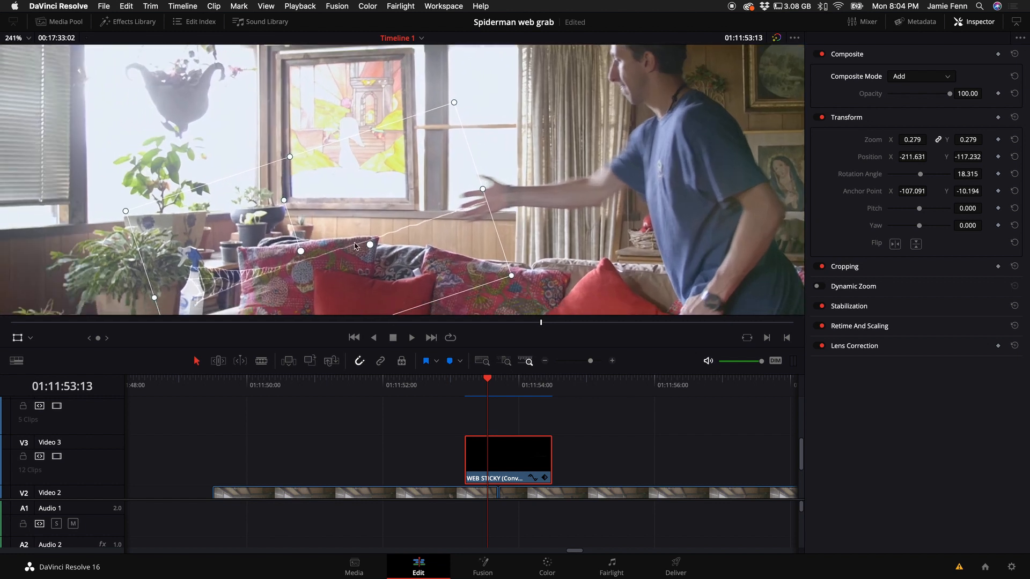
left_click_drag(370, 244, 378, 250)
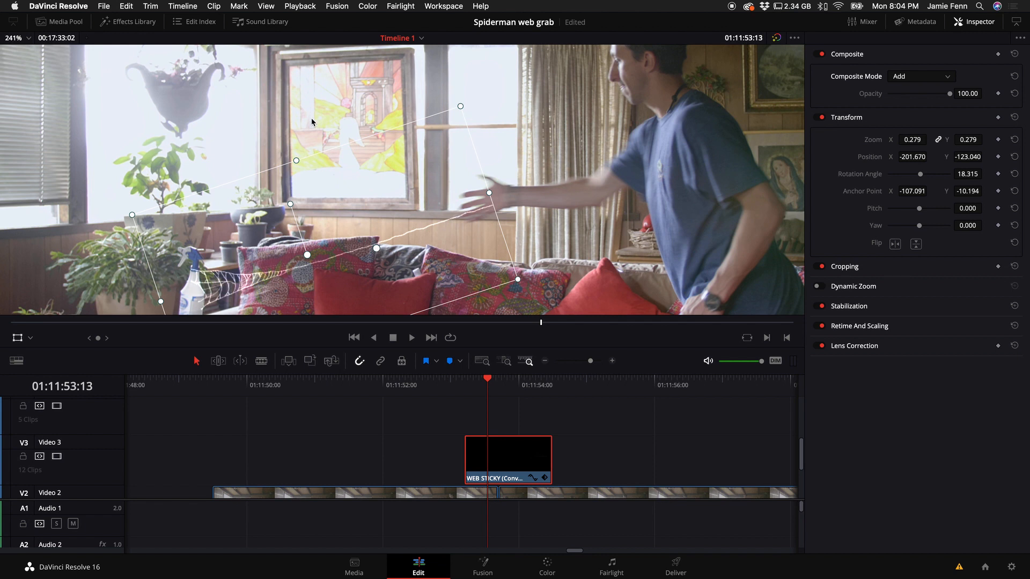
scroll(284, 118, "down", 3)
Step: Examine frame by frame from 01:11:53:06 how the web lines up with the hand as the arm pulls back
left_click(471, 388)
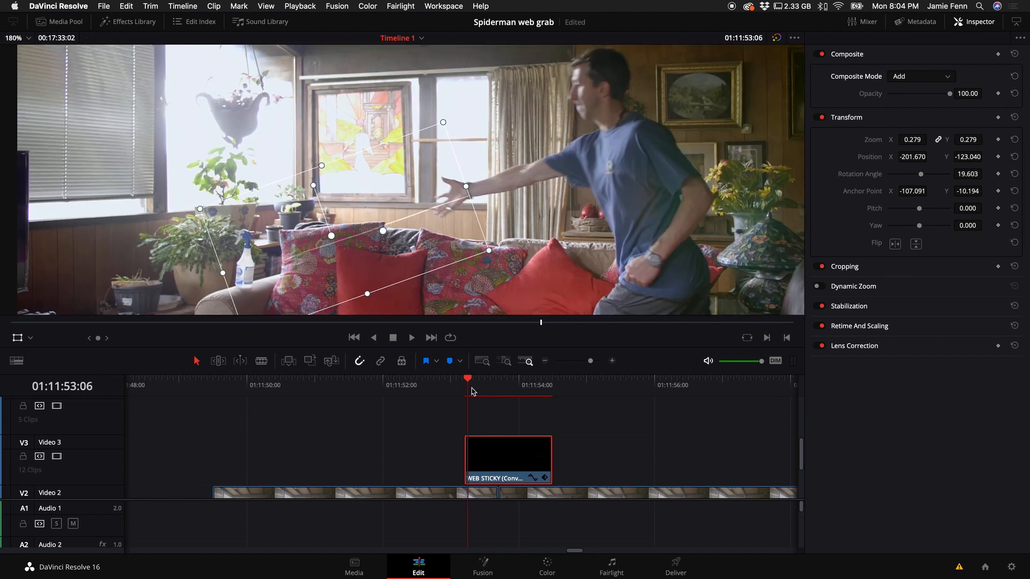
key("Right")
key("Right")
key("Right")
key("Right")
key("Right")
key("Right")
key("Right")
key("Right")
key("Right")
key("Right")
key("Right")
key("Right")
key("Right")
key("Right")
key("Right")
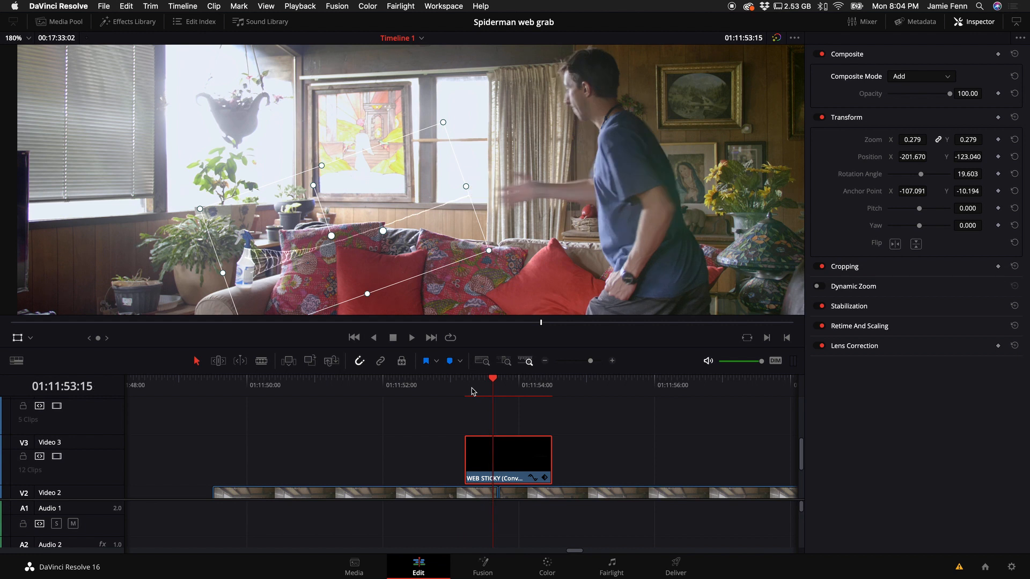
key("Right")
key("Right")
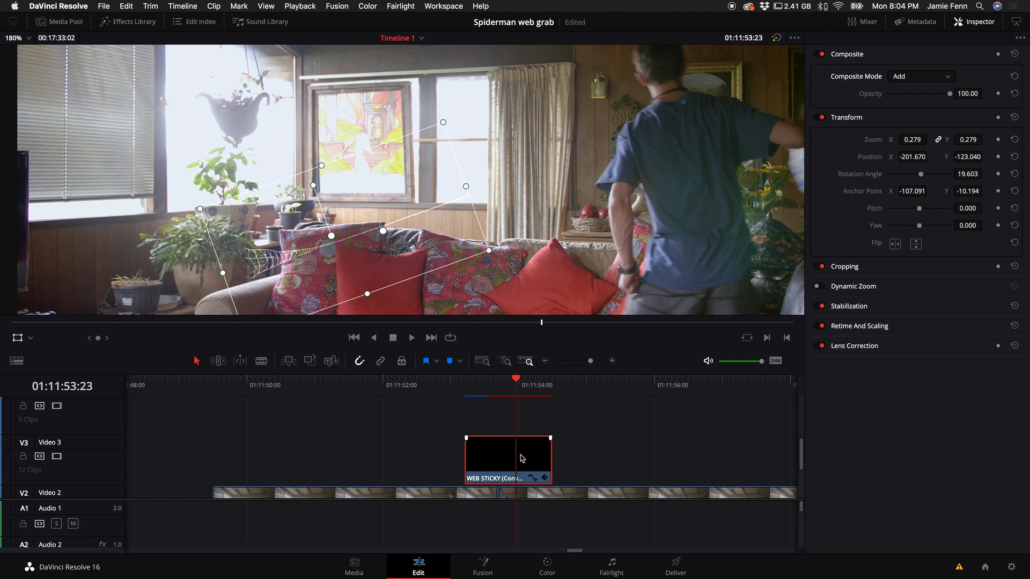
Step: Split the WEB STICKY overlay at 01:11:53:23 and move the second piece earlier to start at the P1155719.MOV cut
left_click(612, 361)
left_click(612, 361)
key("b")
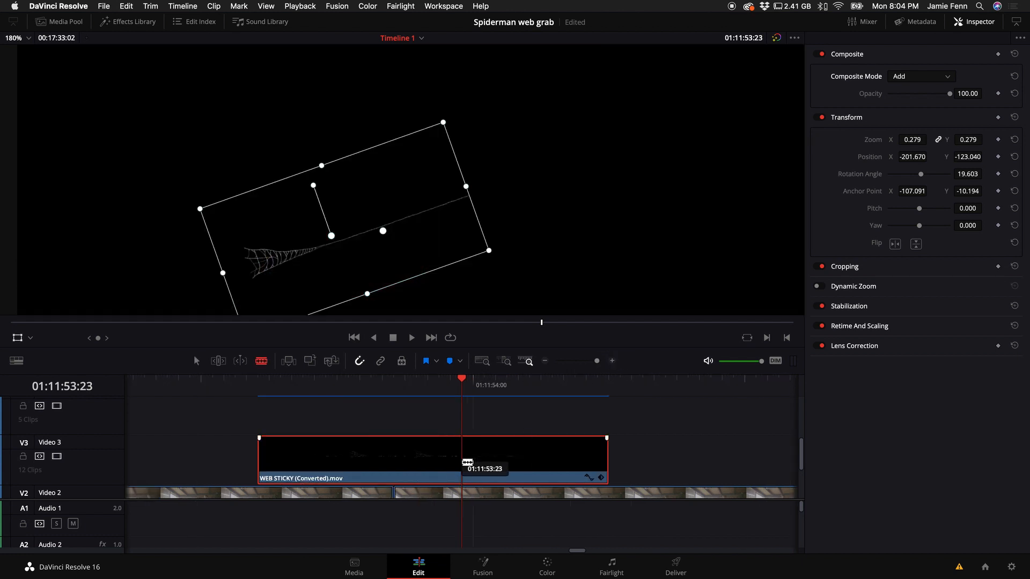
left_click(475, 456)
key("a")
left_click_drag(508, 456, 440, 463)
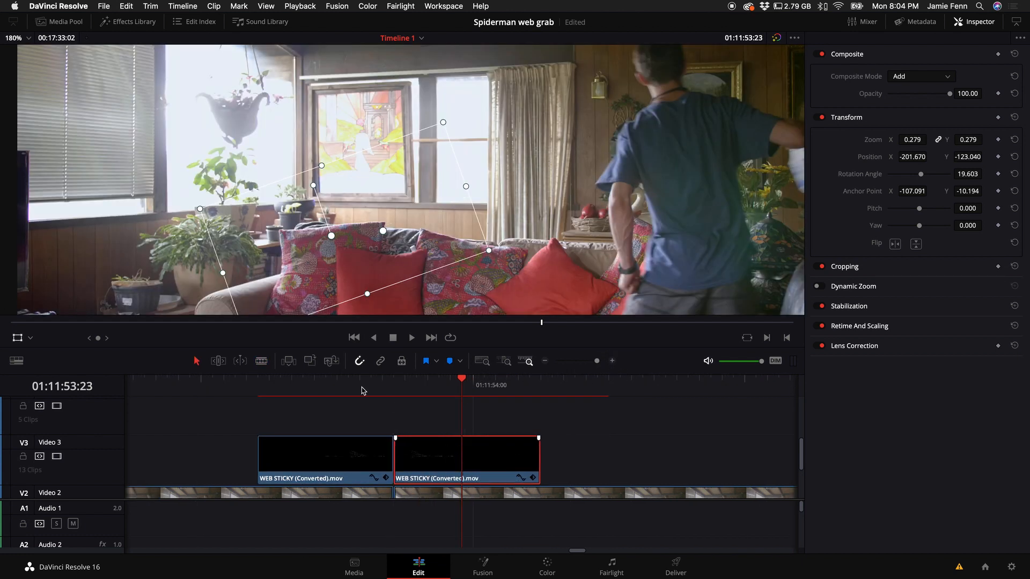
Step: Check the timing in playback and move the second WEB STICKY piece earlier to start at 01:11:53:14
left_click(305, 368)
scroll(304, 386, "left", 6)
key("super+z")
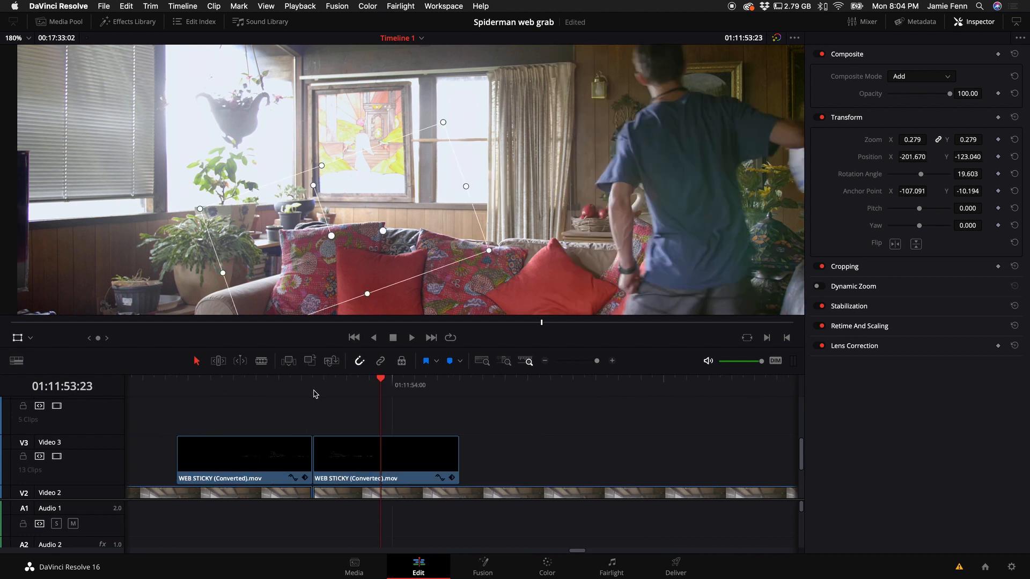
scroll(331, 391, "left", 3)
scroll(334, 391, "right", 1)
left_click(349, 383)
key("space")
key("space")
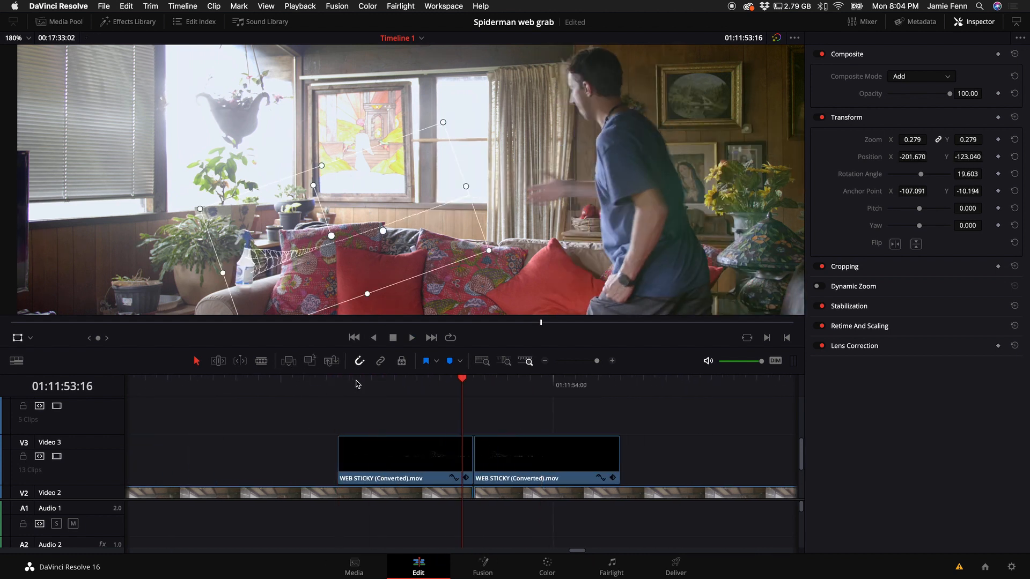
left_click_drag(530, 457, 497, 460)
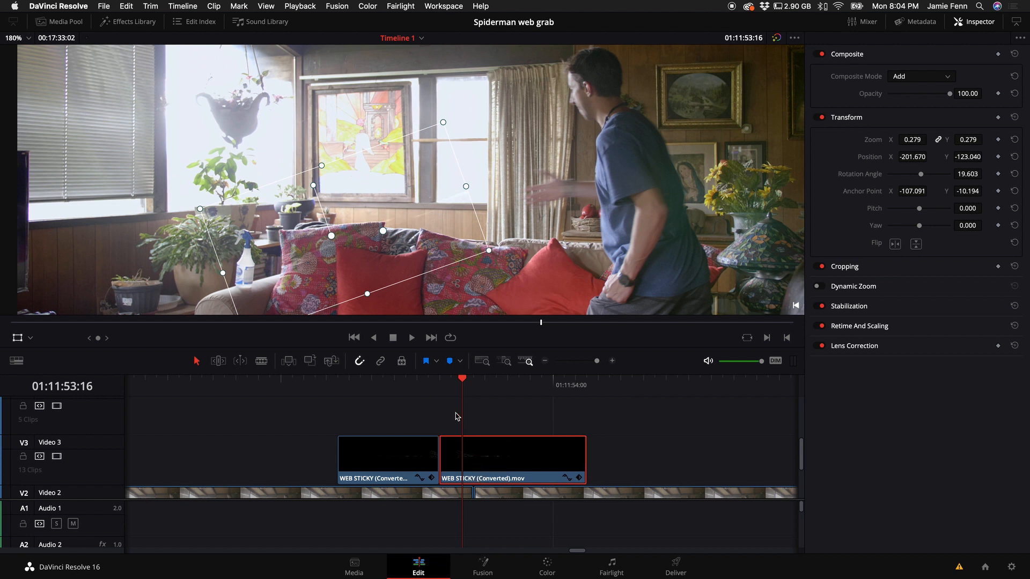
Step: Play back the web shot from the first overlay frame to check the timing between the two WEB STICKY pieces
left_click(341, 387)
key("space")
key("space")
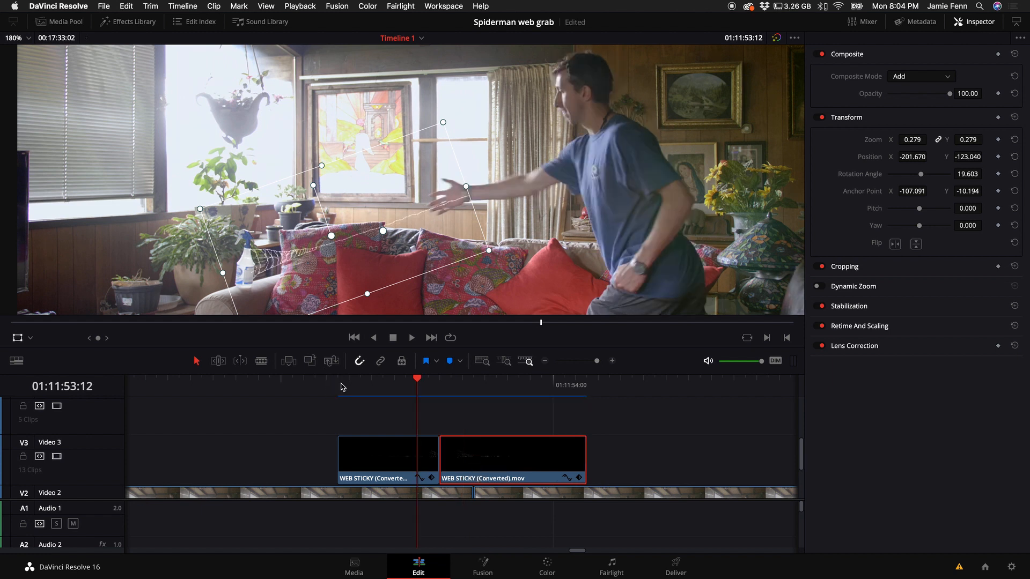
key("space")
key("space")
key("space")
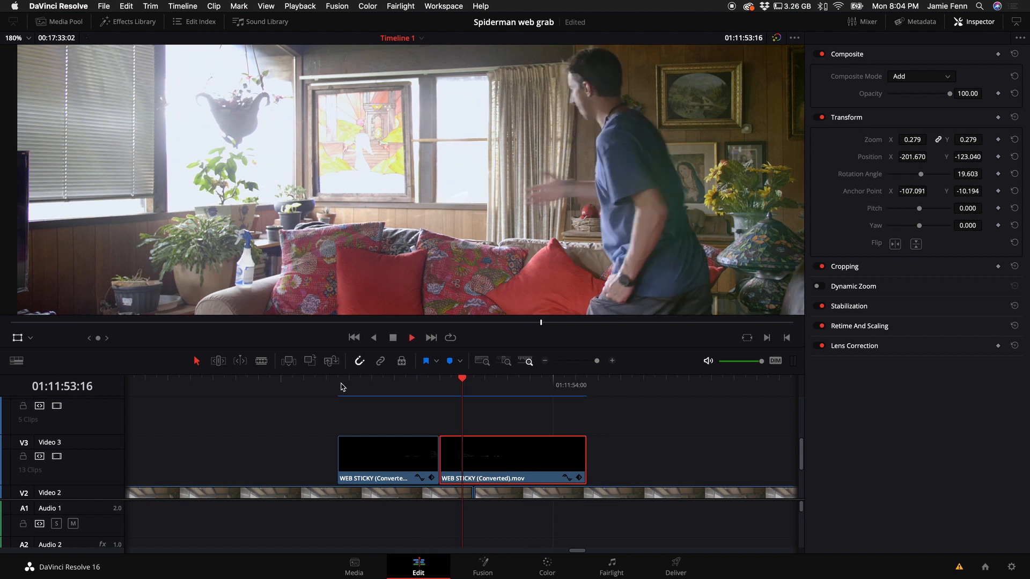
key("space")
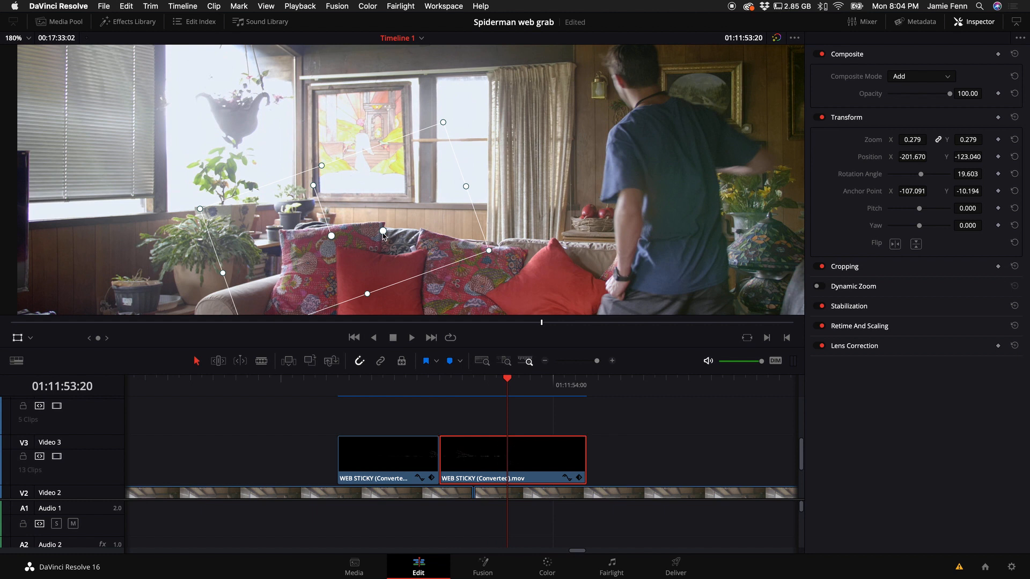
Step: Add Zoom, Position and Rotation Angle keyframes to the second WEB STICKY piece at its first frame, 01:11:53:14
key("Up")
key("Up")
key("Right")
key("Right")
key("Left")
key("Left")
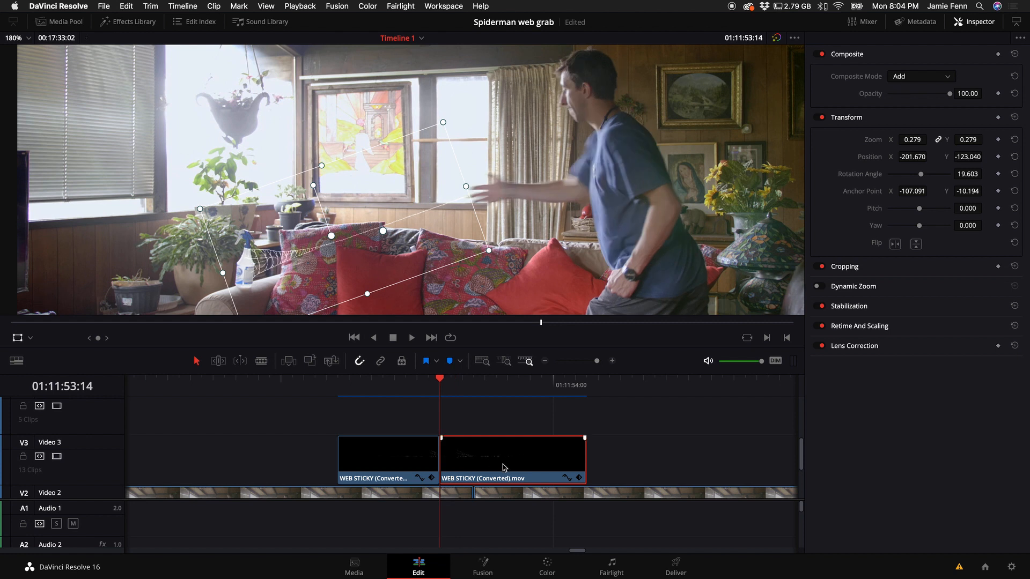
left_click(998, 139)
left_click(998, 174)
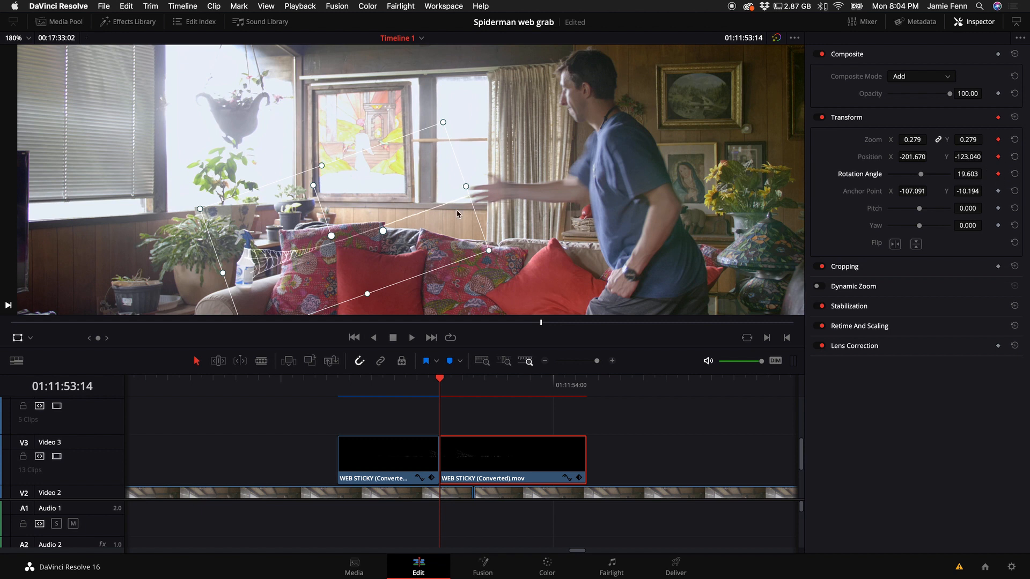
Step: At 01:11:53:15, reposition the second WEB STICKY piece to follow the retreating hand and set its rotation angle to 16.186
key("Right")
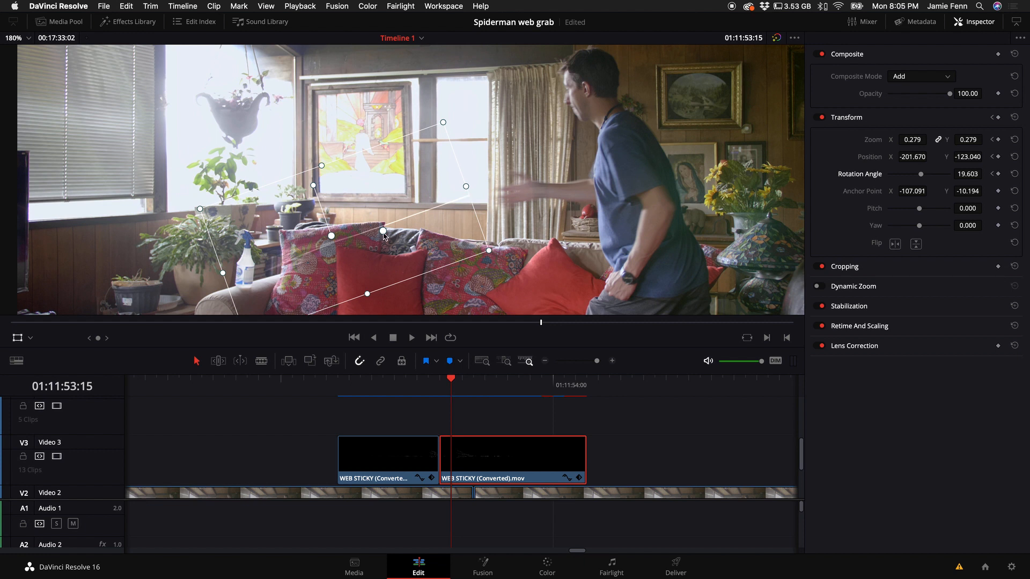
left_click_drag(385, 231, 435, 230)
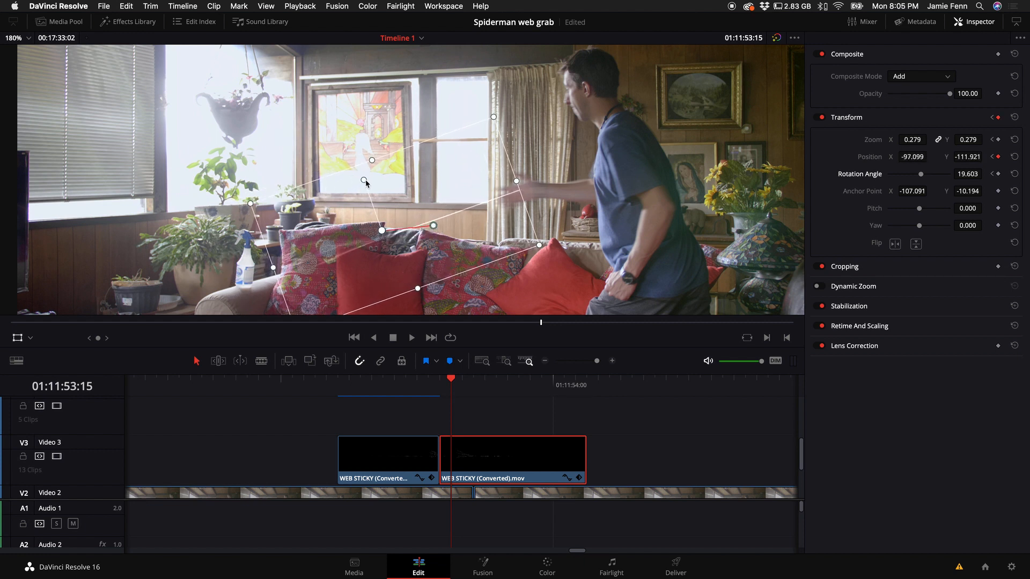
left_click_drag(365, 183, 373, 187)
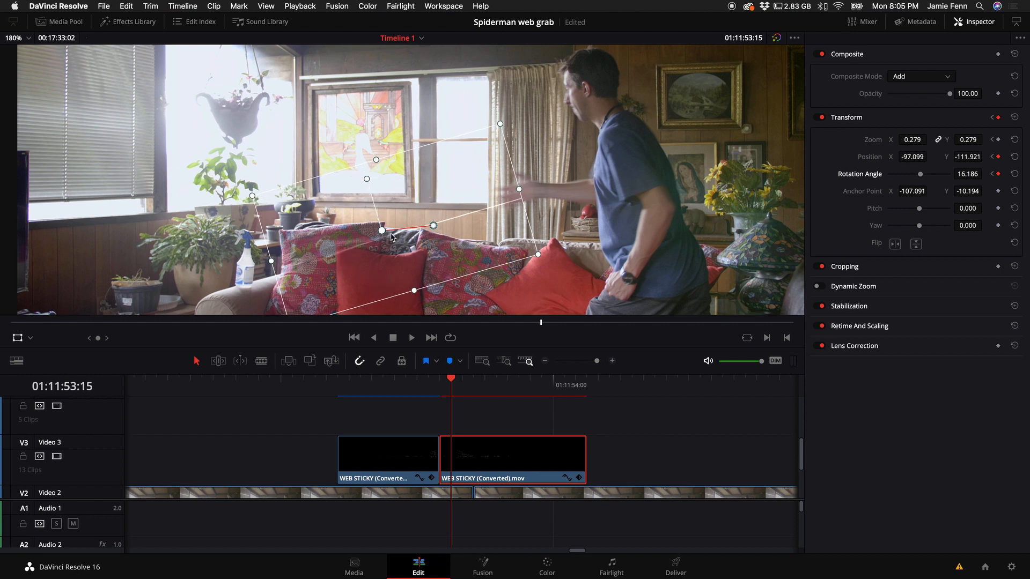
left_click_drag(429, 229, 439, 219)
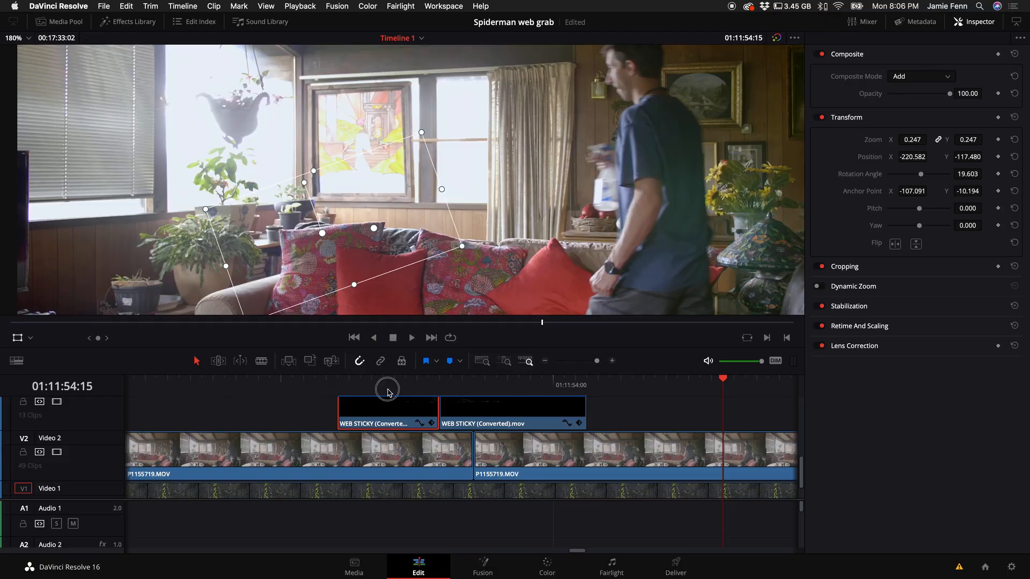
Step: Combine the two WEB STICKY pieces on Video 3 into one compound clip with the default name
left_click(337, 382)
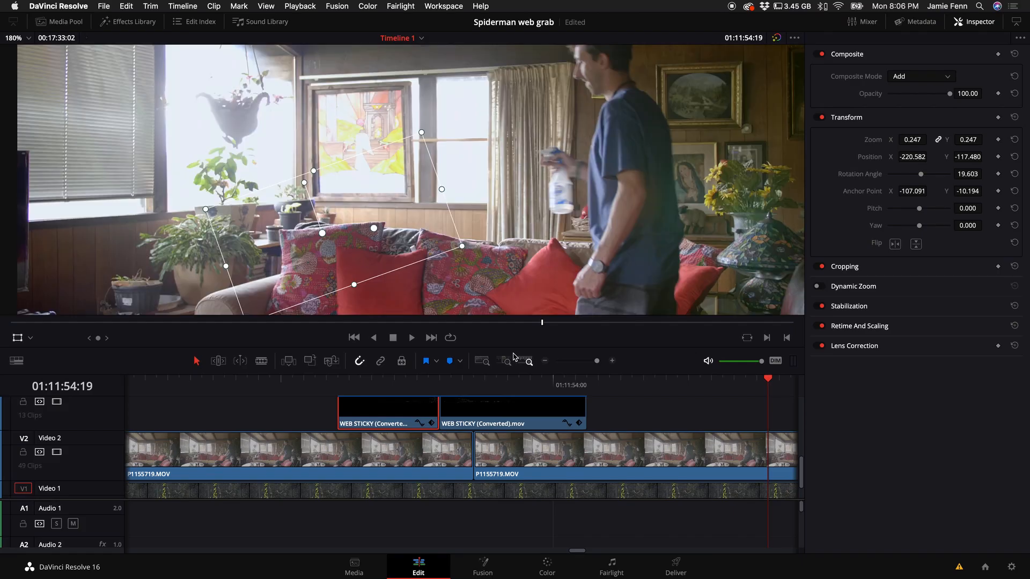
left_click(546, 362)
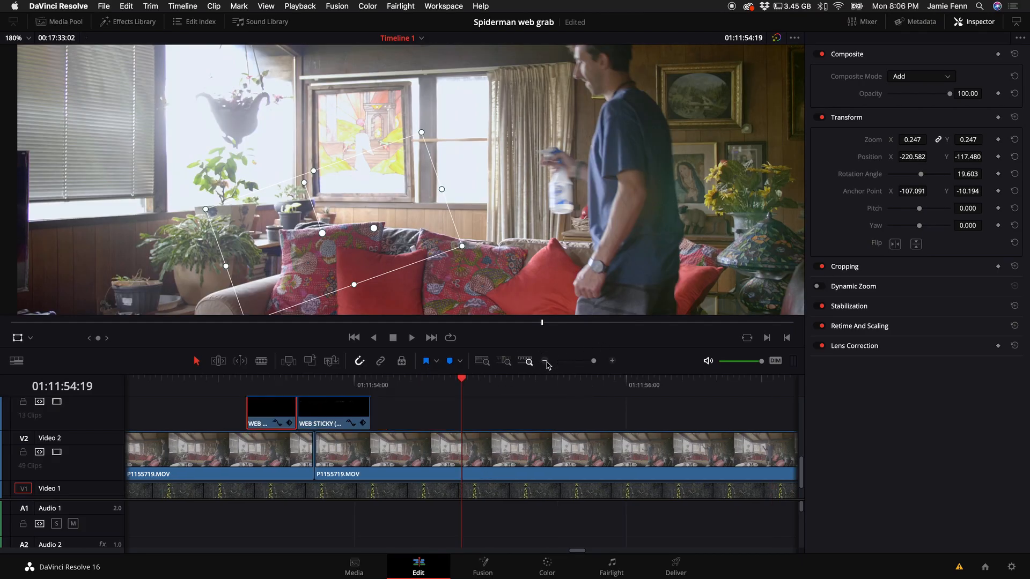
left_click(546, 362)
key("b")
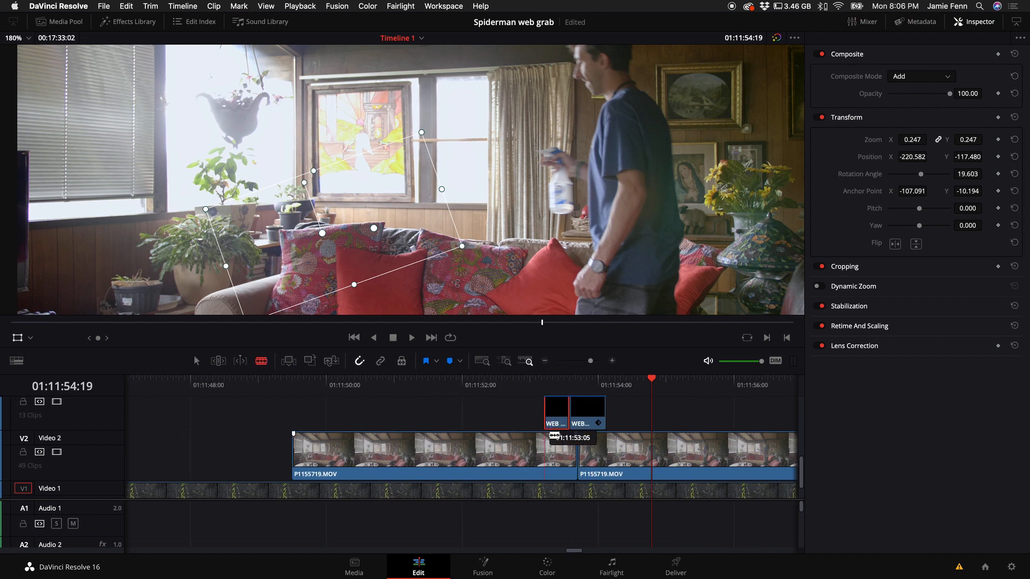
key("a")
left_click(587, 417, "super")
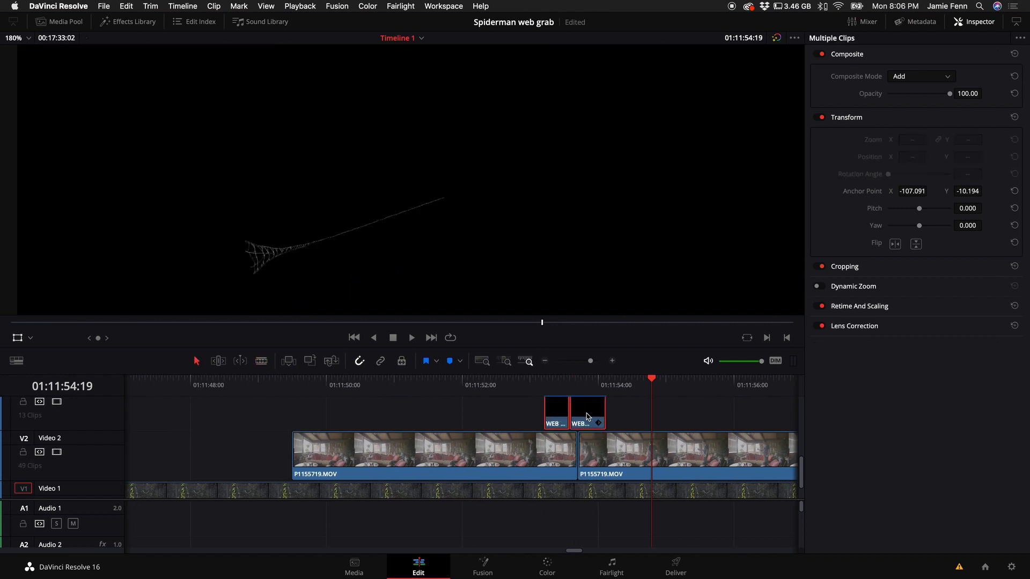
right_click(587, 417)
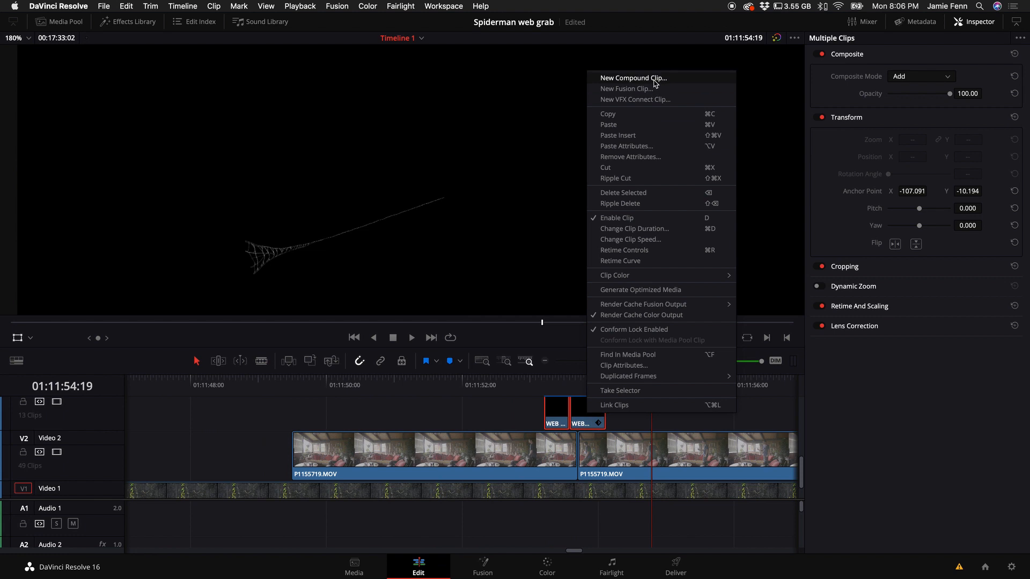
left_click(649, 78)
left_click(611, 323)
Step: Split the P1155719.MOV clip on Video 2 at 01:11:53:05, where the compound clip starts
key("b")
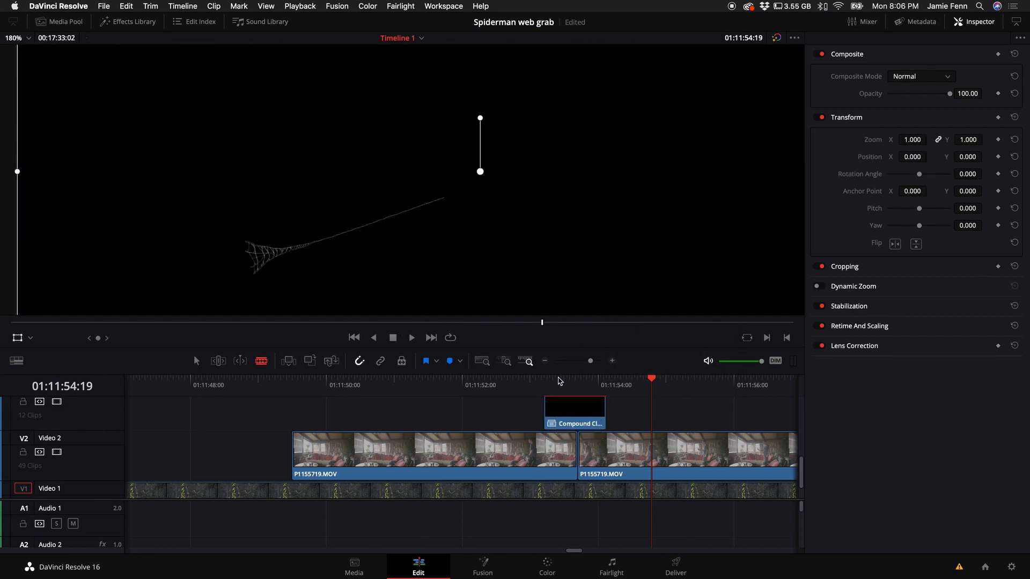
left_click_drag(565, 374, 546, 313)
scroll(585, 374, "left", 1)
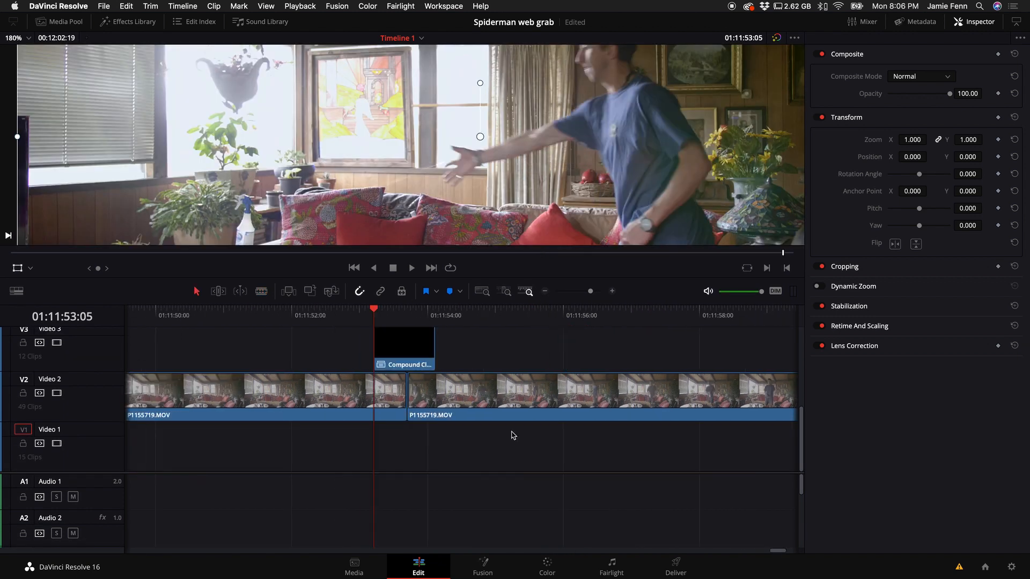
Step: Move the P1155719.MOV pieces down to Video 1 and copy the first one onto Video 2, trimmed to start at 01:11:53:05
scroll(510, 435, "left", 2)
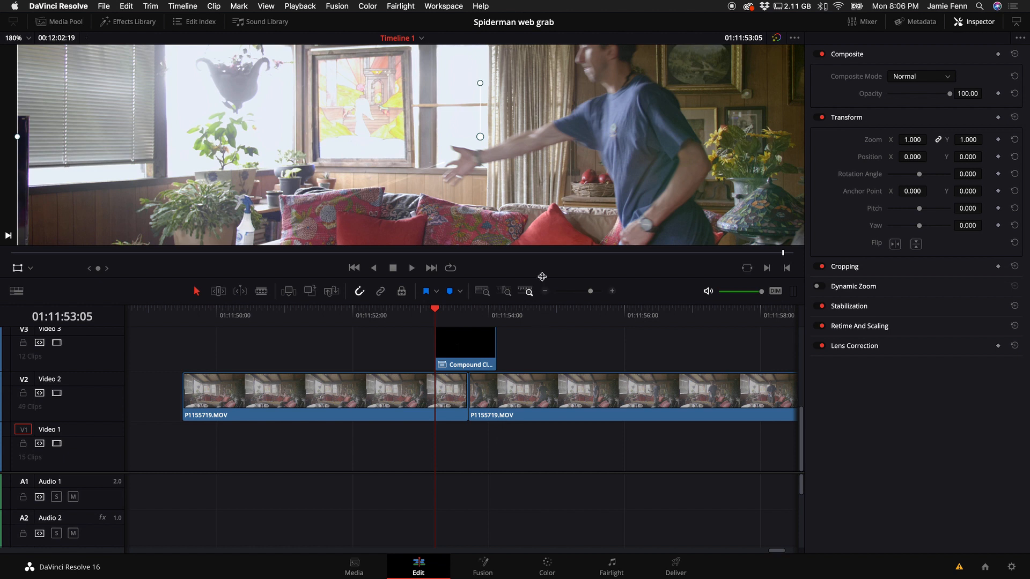
left_click_drag(542, 277, 539, 337)
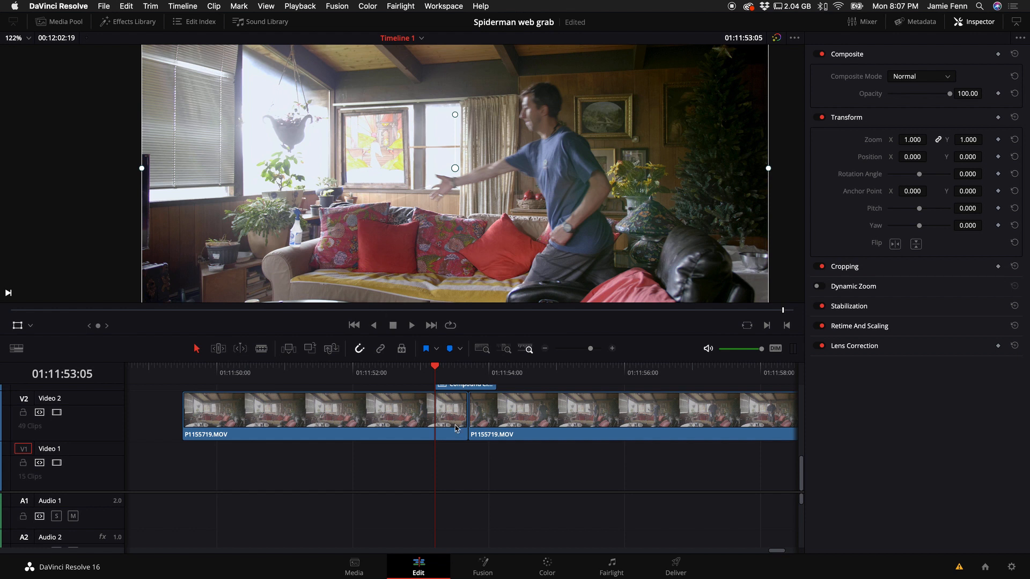
scroll(454, 438, "up", 3)
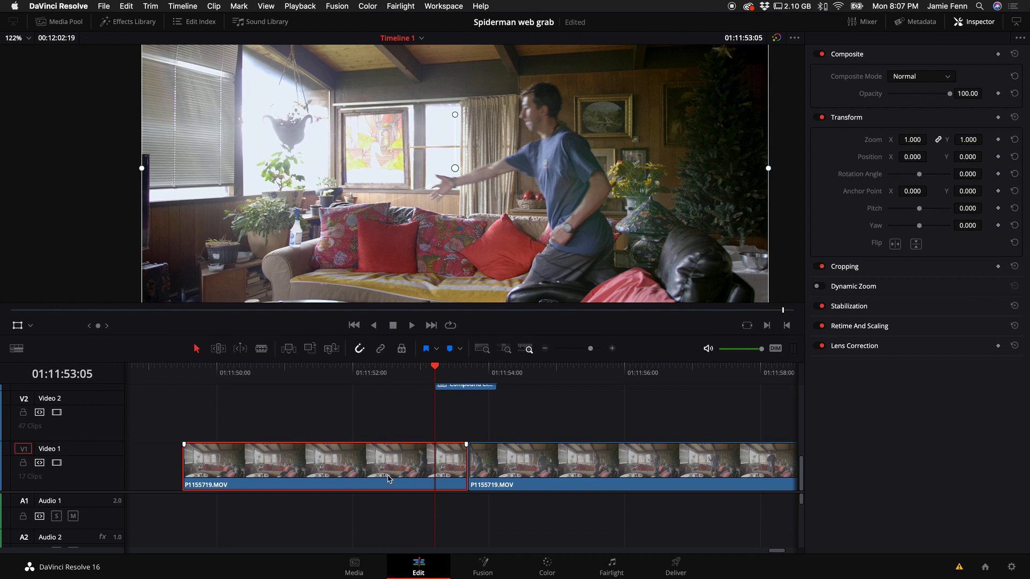
left_click_drag(387, 477, 393, 434)
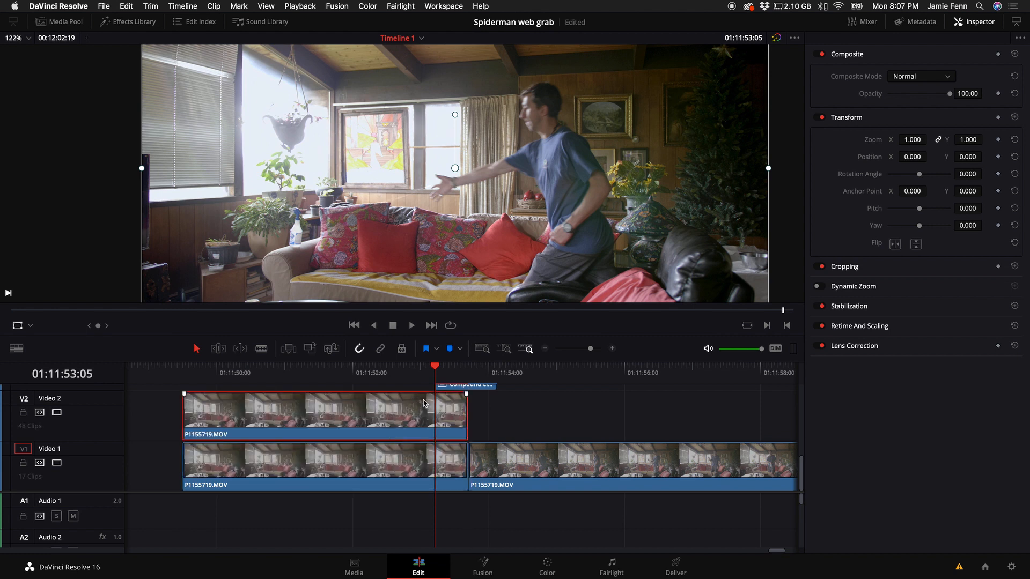
left_click_drag(187, 415, 432, 413)
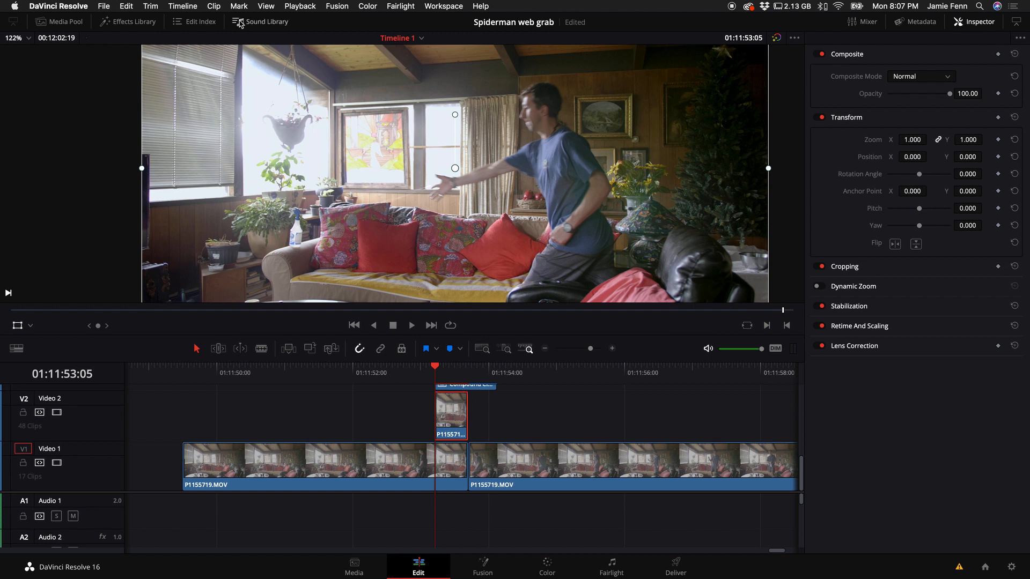
Step: Turn the trimmed copy on Video 2 into a freeze frame and extend it to the end of the compound clip
left_click(214, 6)
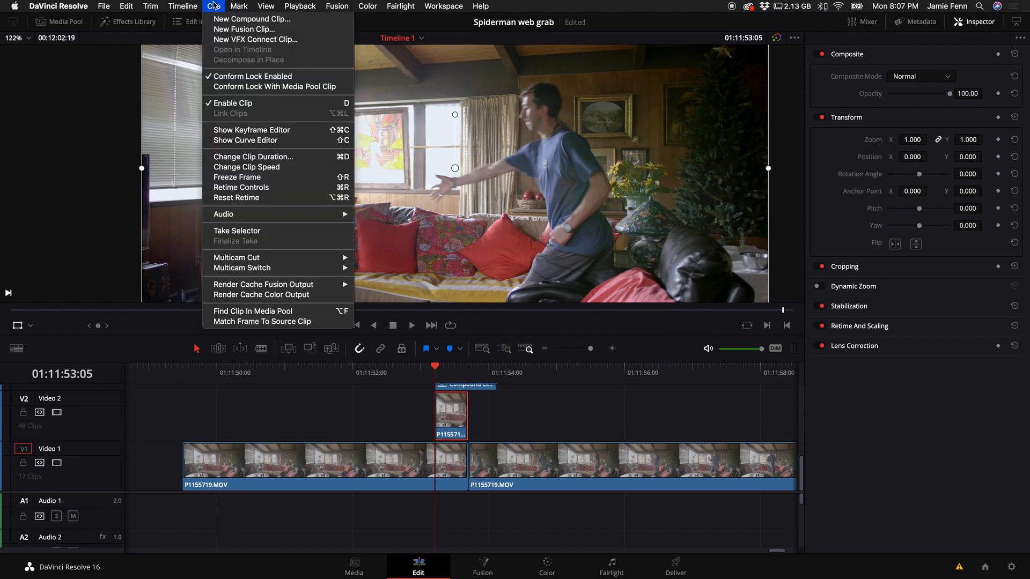
left_click(244, 177)
left_click_drag(468, 411, 497, 411)
Step: Move the compound clip and the freeze frame below it up one track each, to Video 4 and Video 3
scroll(462, 423, "up", 2)
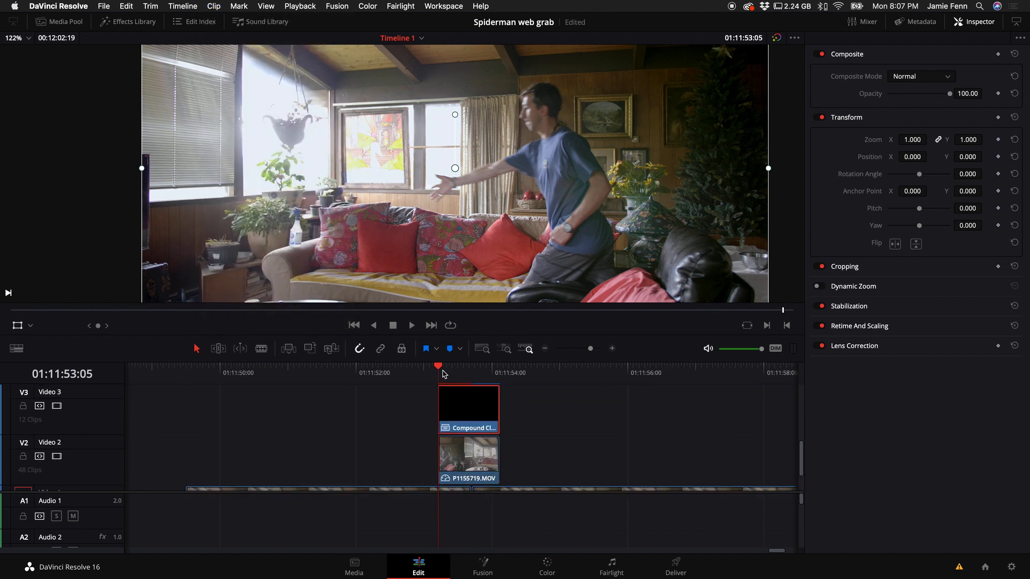
left_click_drag(445, 371, 503, 369)
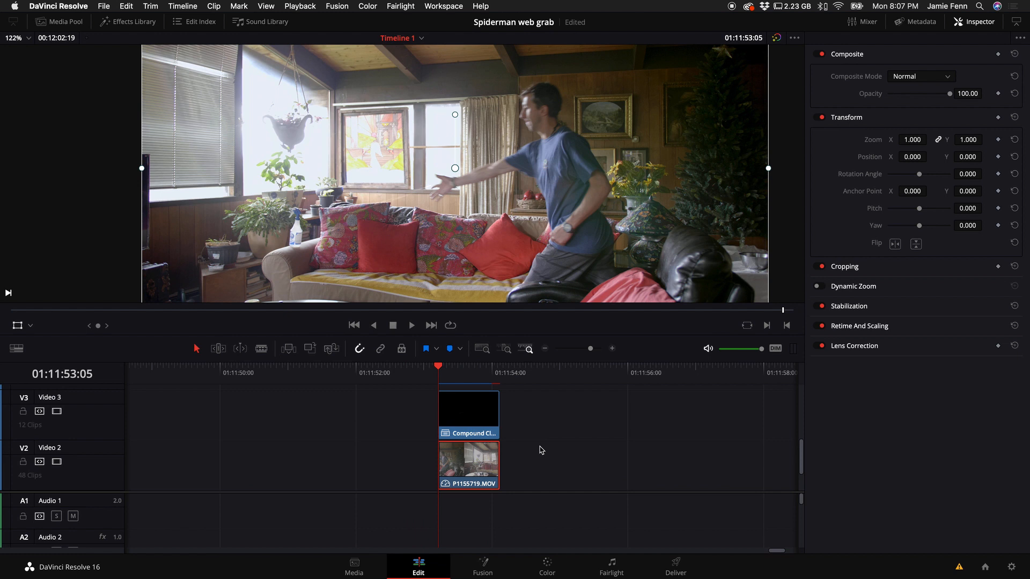
left_click_drag(542, 457, 471, 394)
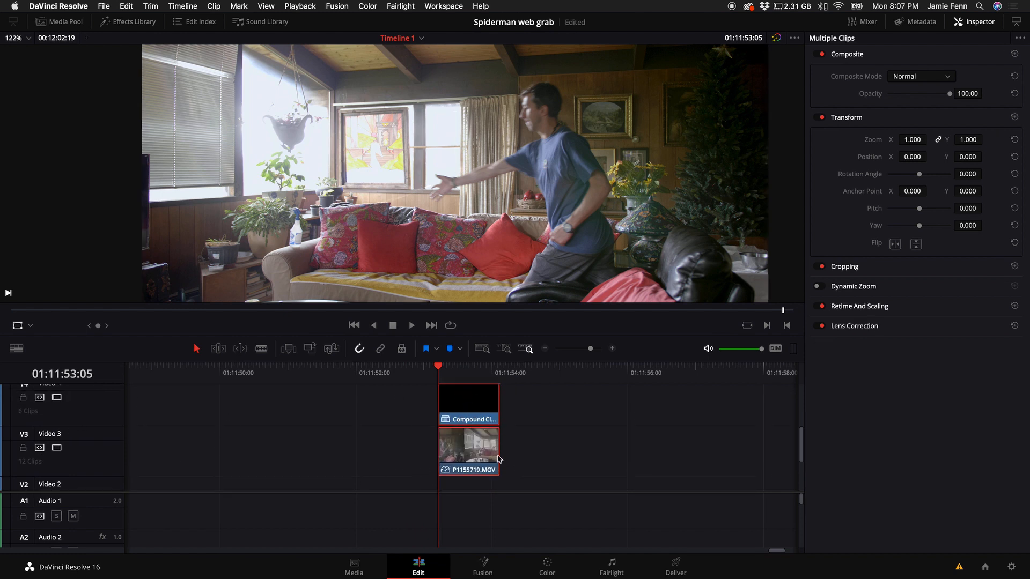
Step: Cut out about one second of P1155719.MOV on Video 1 from 01:11:54:11 and turn it into a freeze frame
scroll(499, 459, "down", 2)
left_click_drag(498, 370, 516, 369)
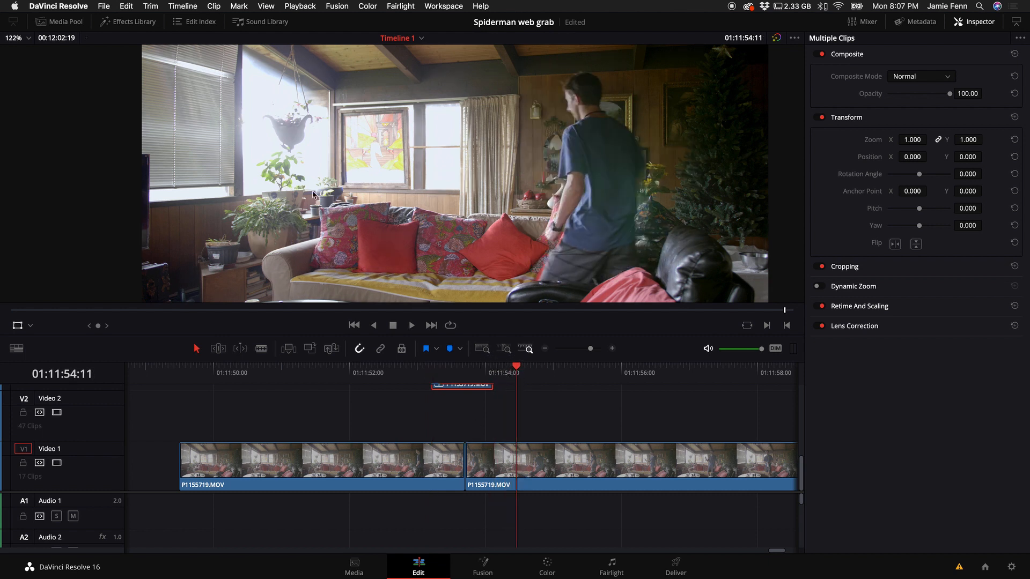
key("b")
left_click(517, 468)
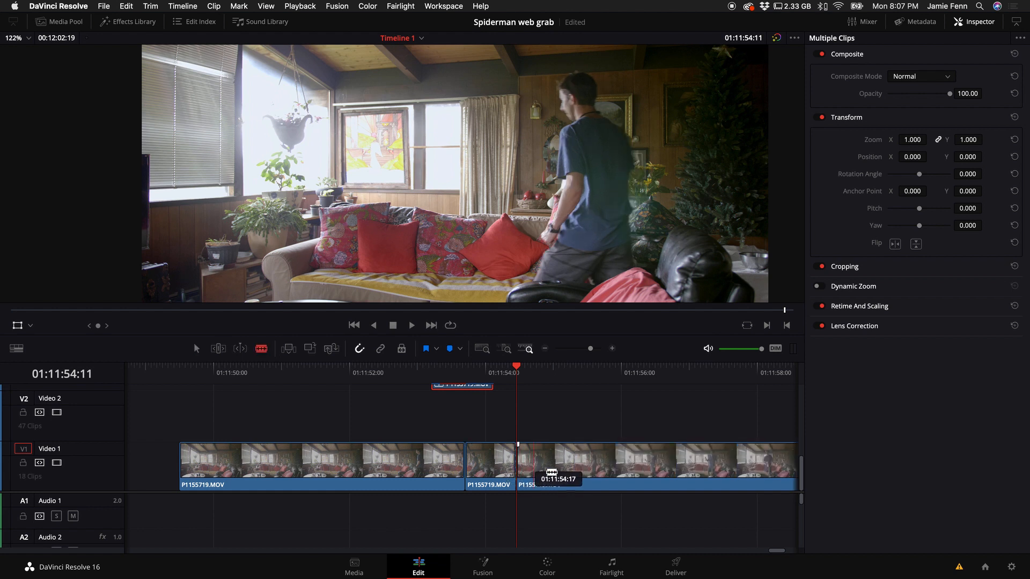
left_click(584, 470)
key("a")
left_click(562, 475)
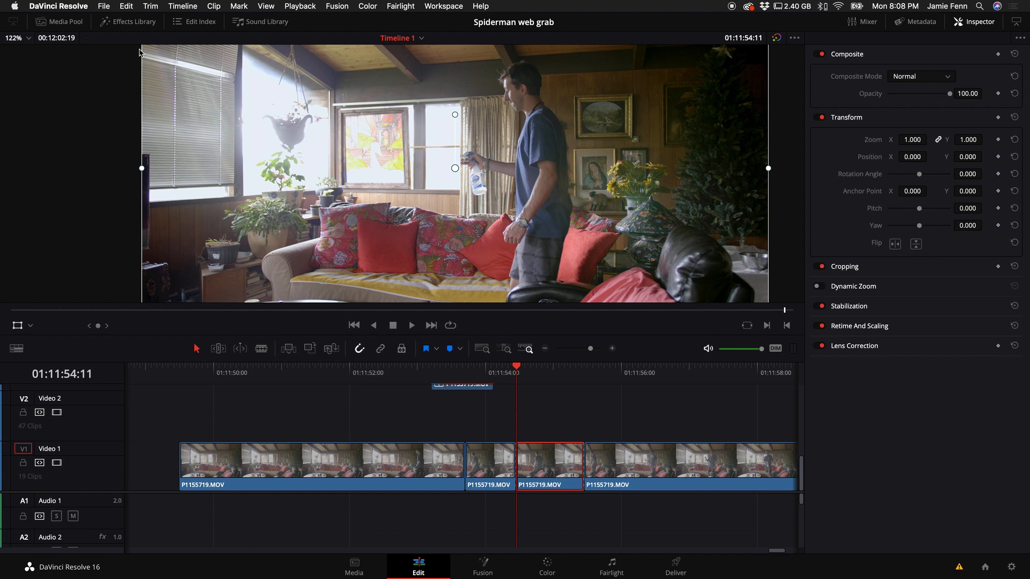
left_click(179, 5)
mouse_move(214, 5)
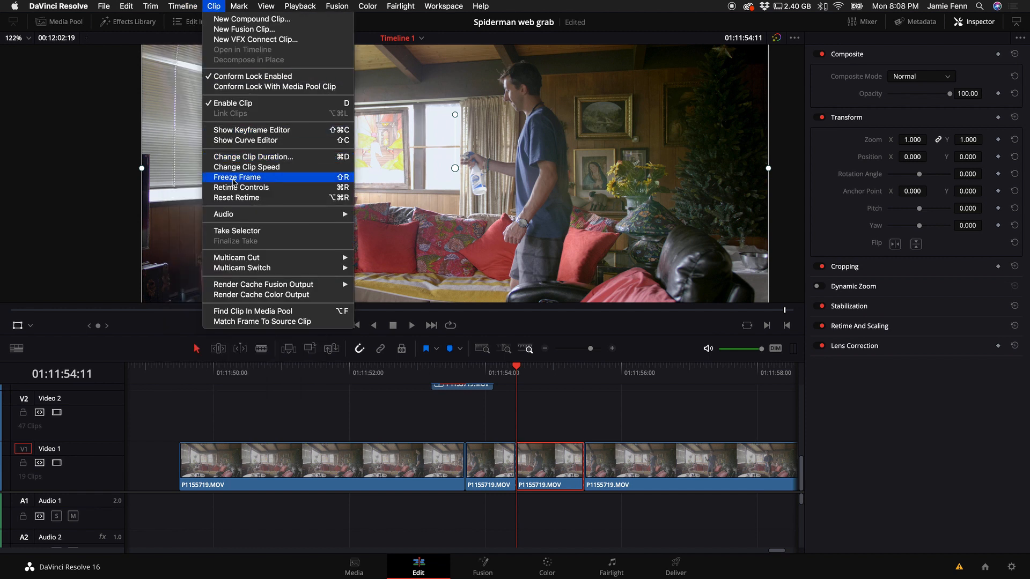
left_click(252, 177)
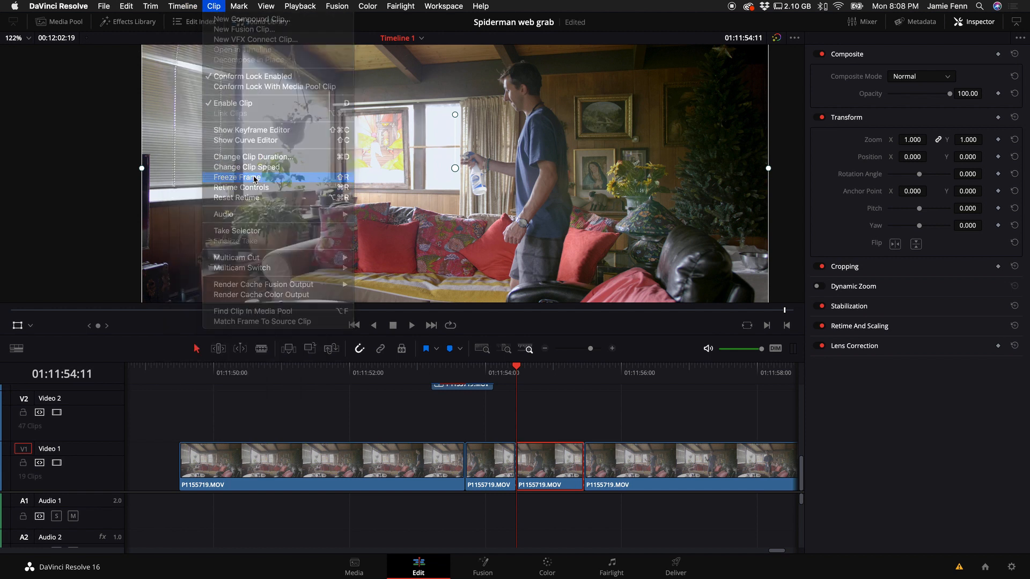
Step: Place the new freeze frame on Video 2 at 01:11:53:05 and trim the Video 3 freeze frame to end at 01:11:53:17
left_click_drag(525, 462, 489, 414)
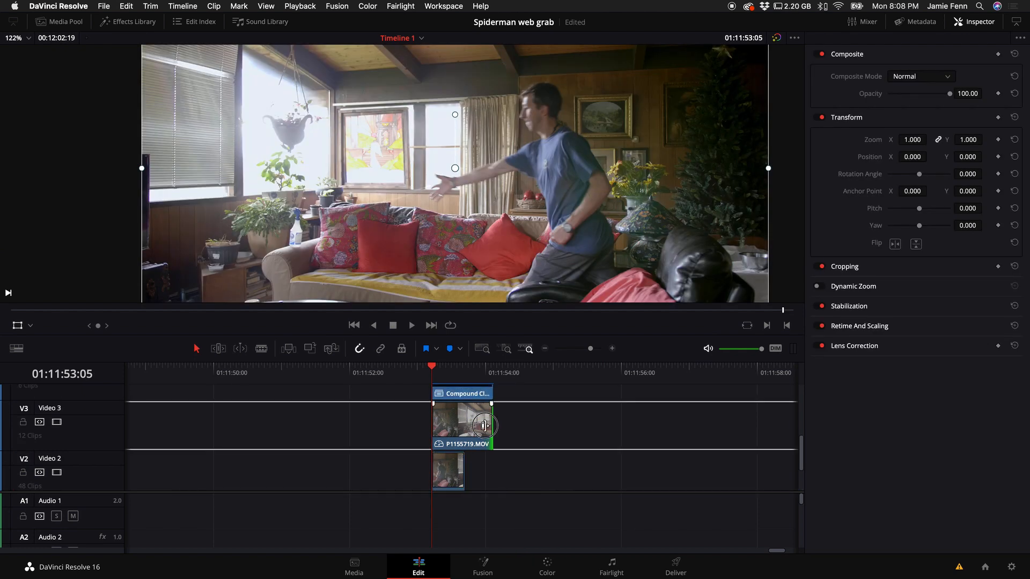
left_click_drag(492, 426, 469, 432)
scroll(469, 433, "down", 2)
Step: Step frame by frame between 01:11:53:05 and 01:11:53:17 to check the freeze frames against the web and the hand movement
key("Right")
key("Right")
key("Right")
key("Right")
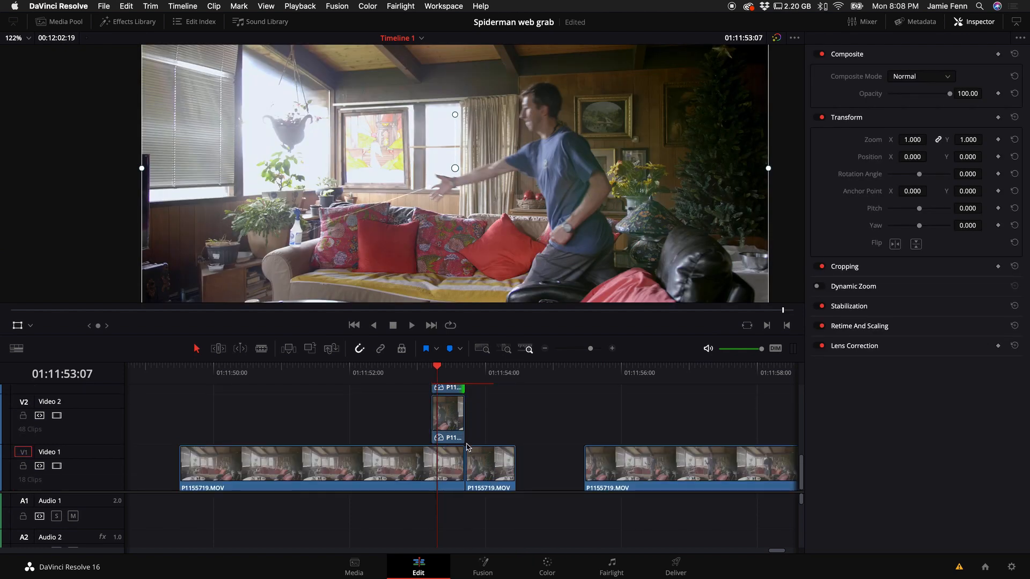
key("Right")
key("Right")
key("Right")
key("Right")
key("Right")
key("Right")
key("Right")
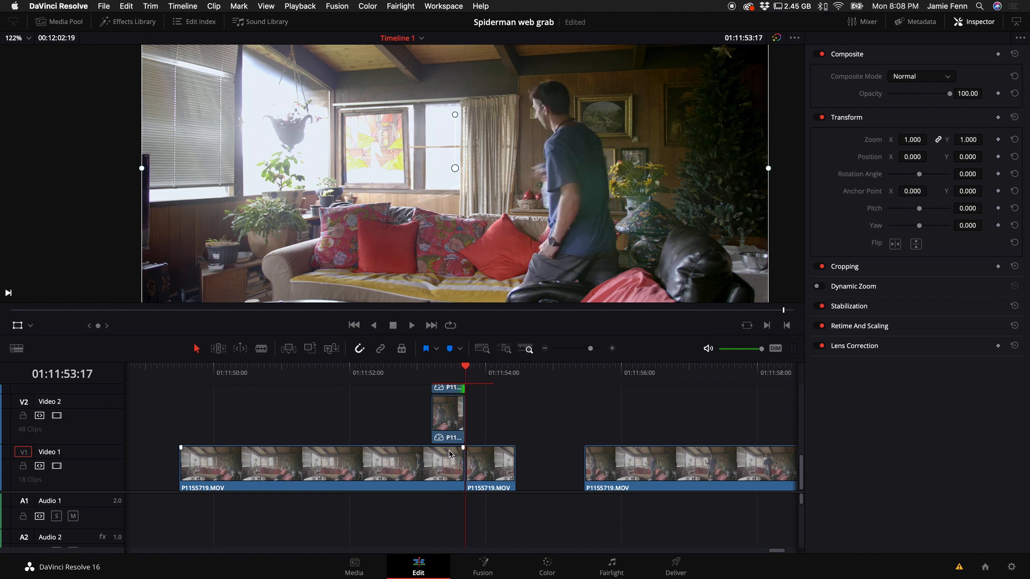
key("Left")
key("Right")
key("Left")
key("Left")
key("Left")
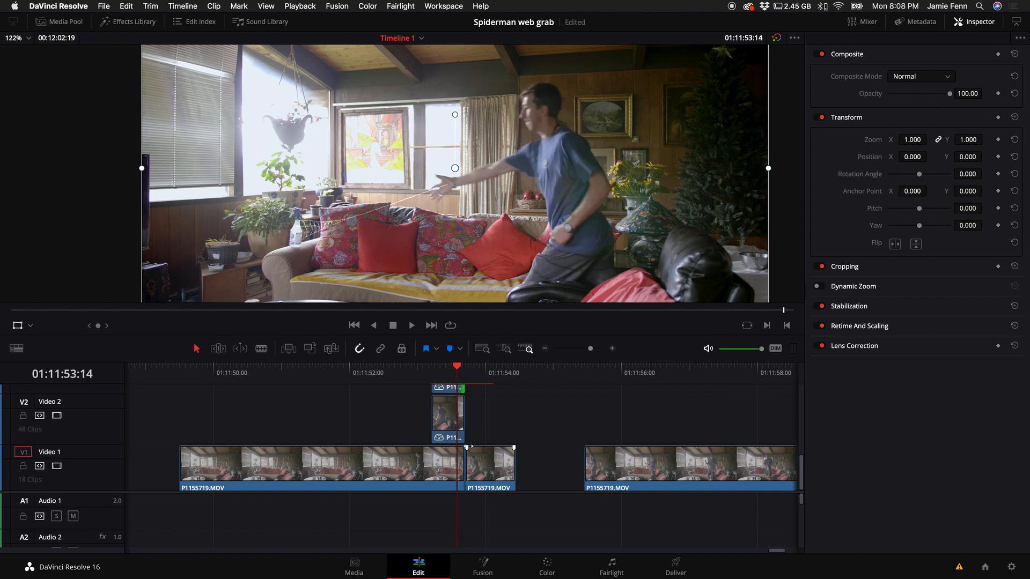
key("Left")
key("Left")
key("Left")
key("Left")
key("Left")
key("Left")
key("Left")
key("Left")
key("Left")
left_click(435, 462)
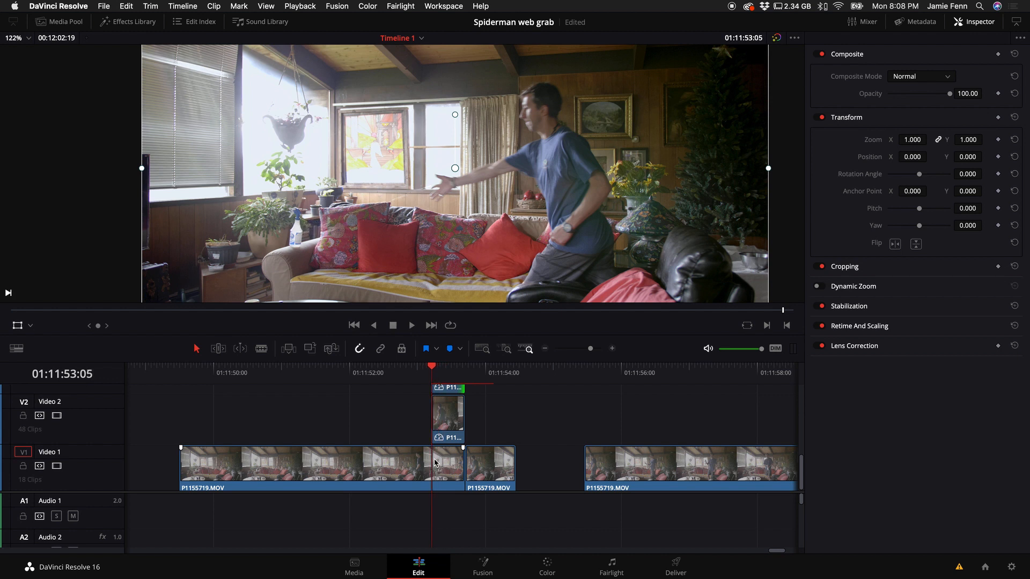
Step: Split the compound clip on Video 4 at 01:11:53:17, where the freeze frame below it ends
scroll(435, 462, "up", 3)
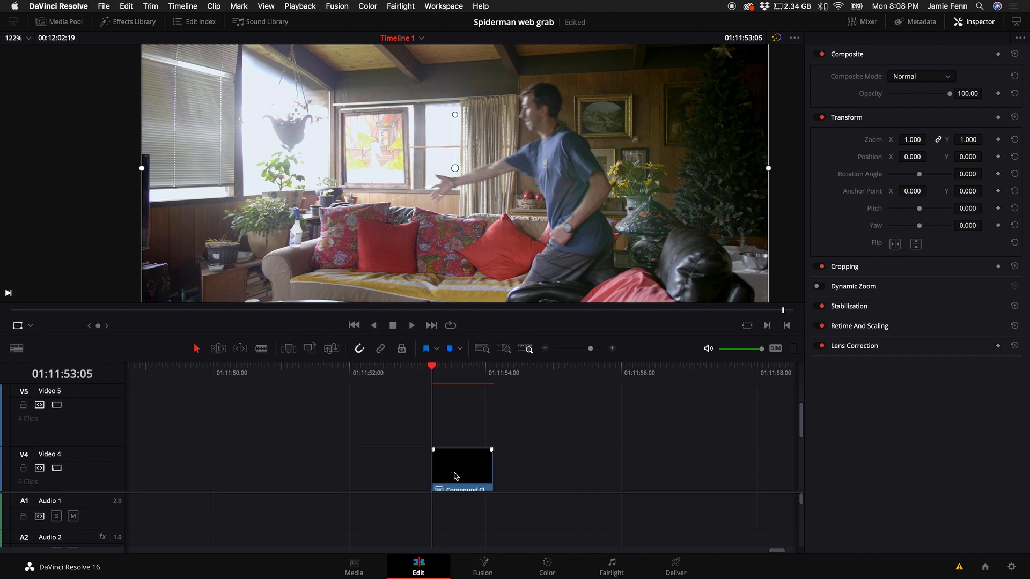
scroll(472, 422, "right", 1)
scroll(472, 422, "up", 2)
key("b")
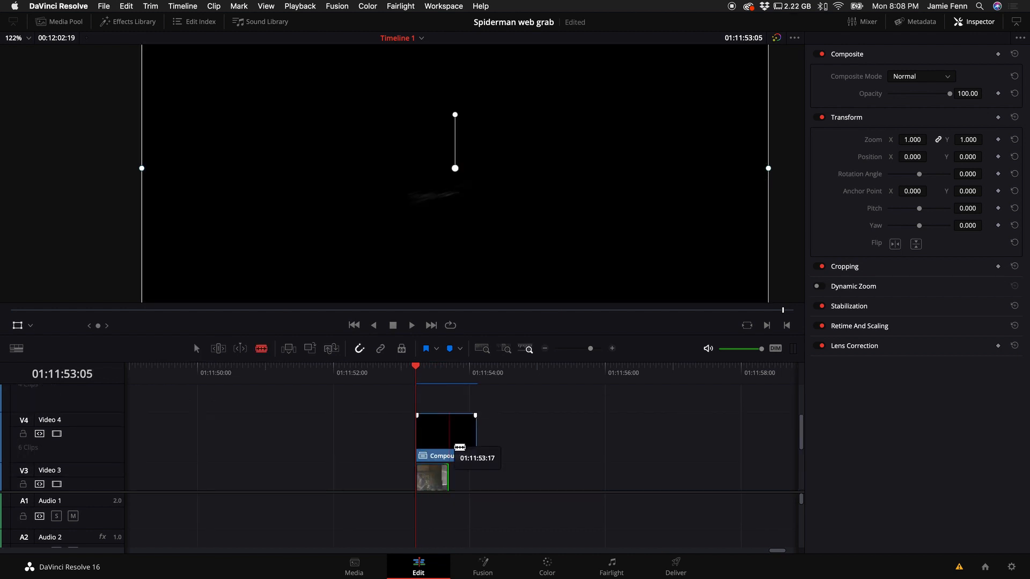
left_click(452, 448)
key("a")
scroll(452, 450, "down", 2)
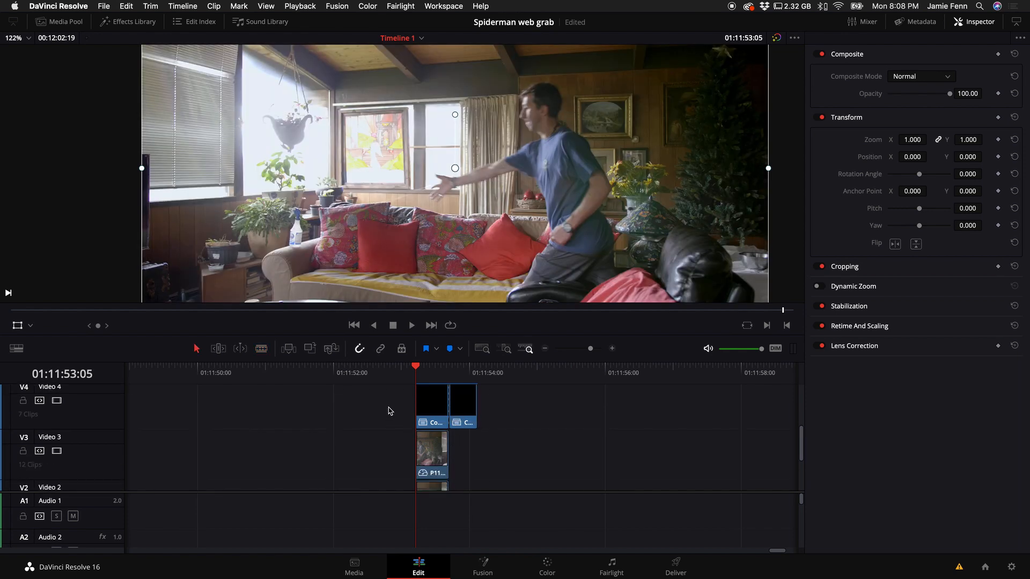
Step: Split the P1155719.MOV clip on Video 1 at 01:11:53:05, where the stacked freeze frames start
left_click_drag(388, 408, 433, 441)
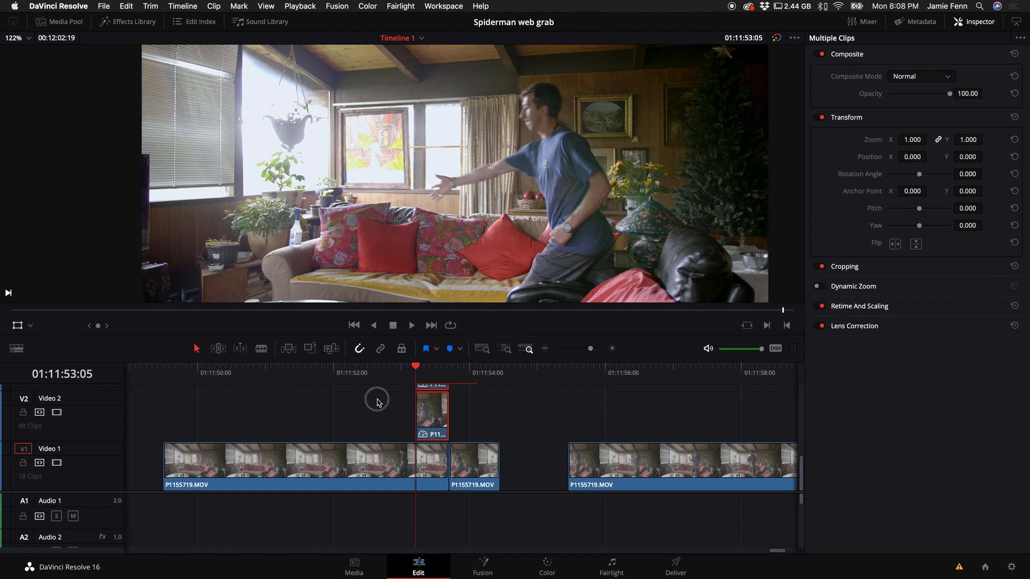
left_click(377, 400)
key("b")
left_click(417, 472)
key("a")
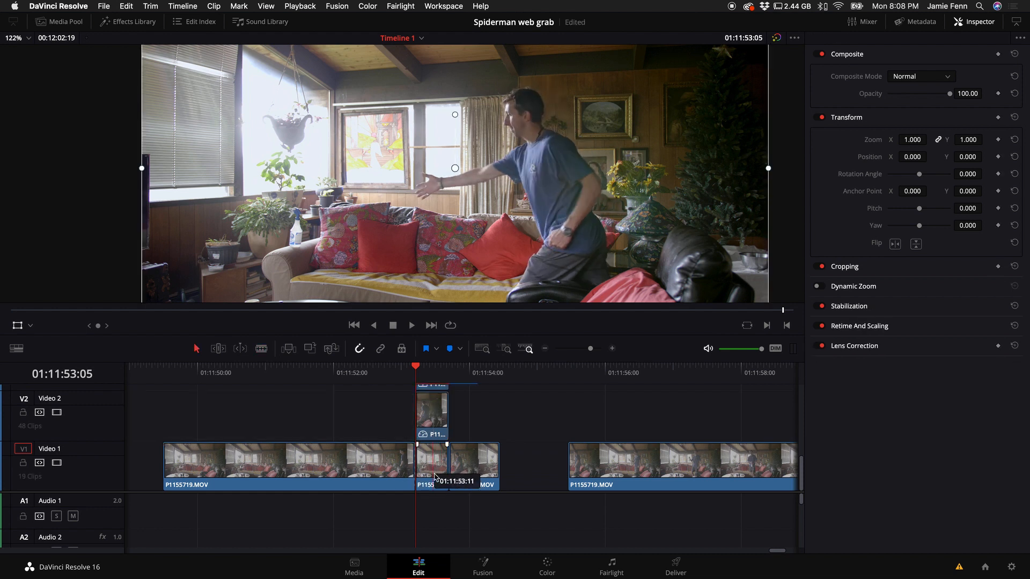
Step: Combine the four stacked clips on Video 1 to Video 4, from 01:11:53:05 to 01:11:53:17, into one Fusion clip
left_click(435, 477)
scroll(436, 460, "up", 2)
left_click(435, 444, "super")
scroll(436, 434, "up", 1)
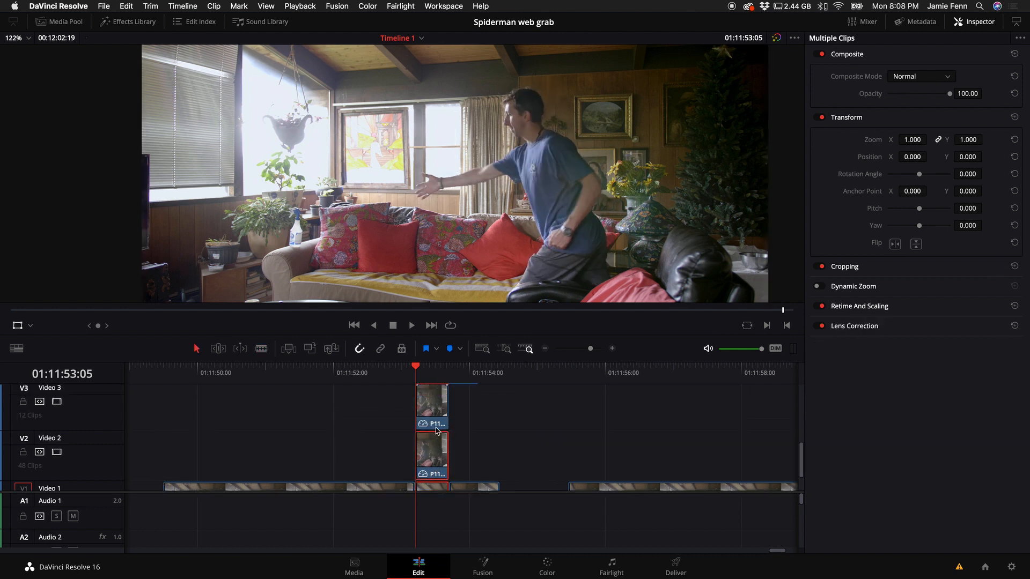
left_click(435, 414, "super")
scroll(436, 407, "up", 2)
scroll(434, 397, "left", 1)
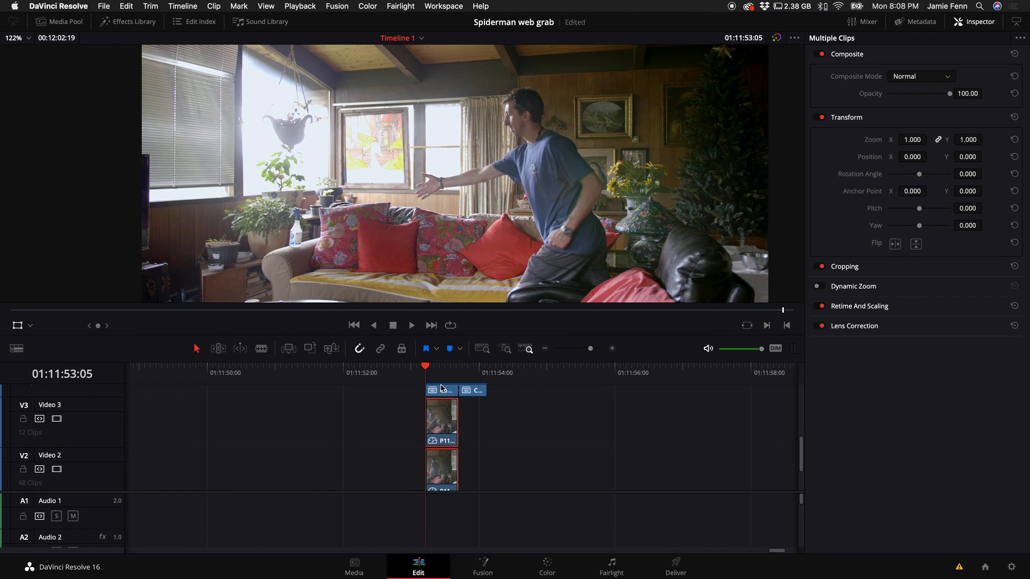
right_click(444, 428)
left_click(477, 248)
scroll(433, 431, "up", 4)
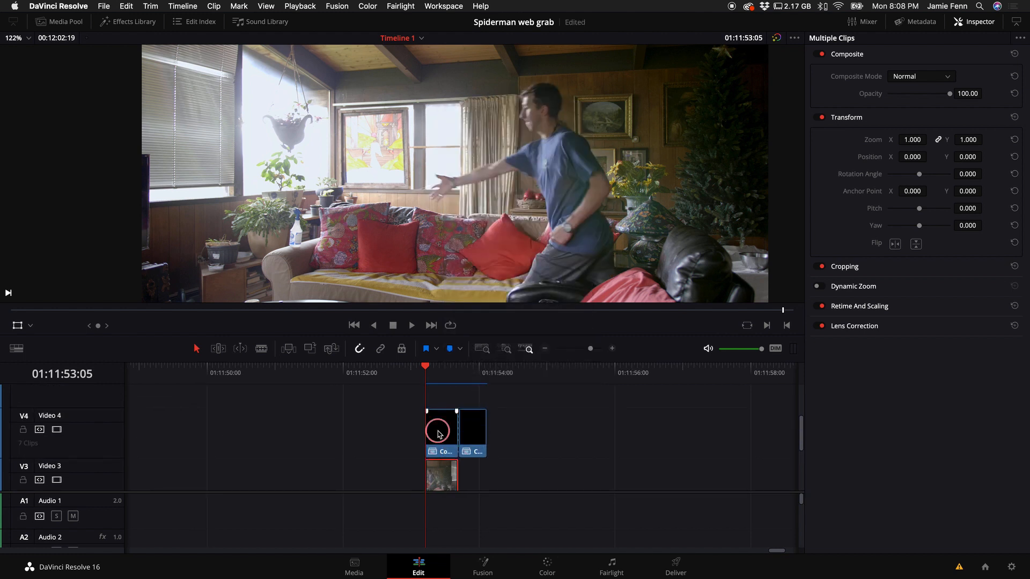
right_click(443, 437)
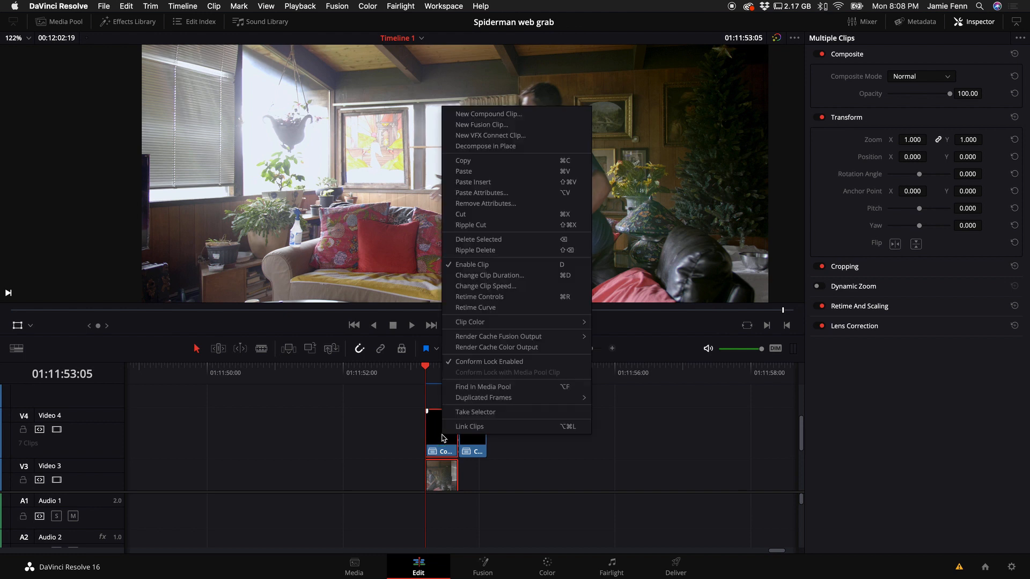
left_click(482, 125)
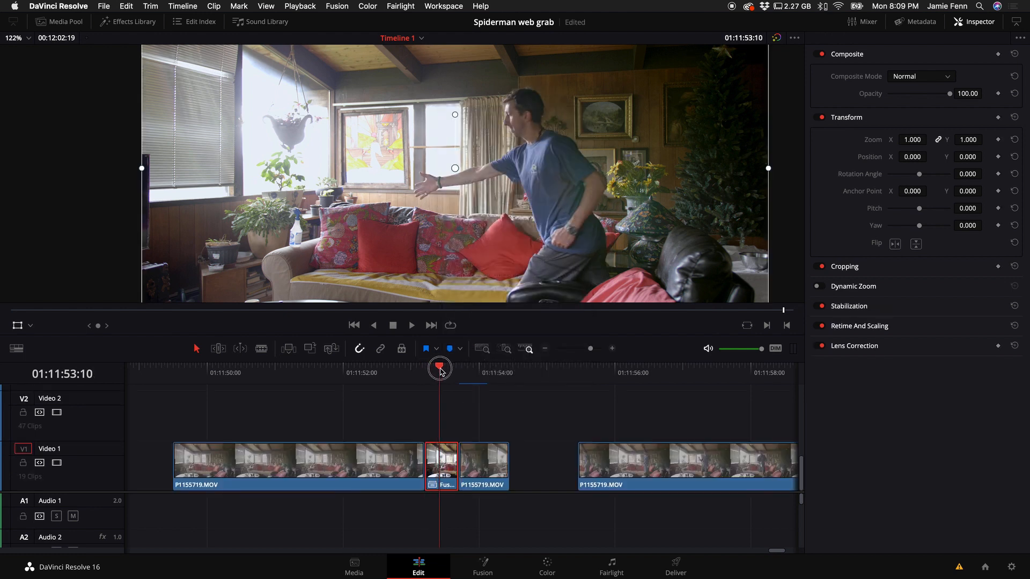
Step: Open the new clip in Fusion and delete the Merge1, Merge2 and Merge3 nodes
left_click(494, 566)
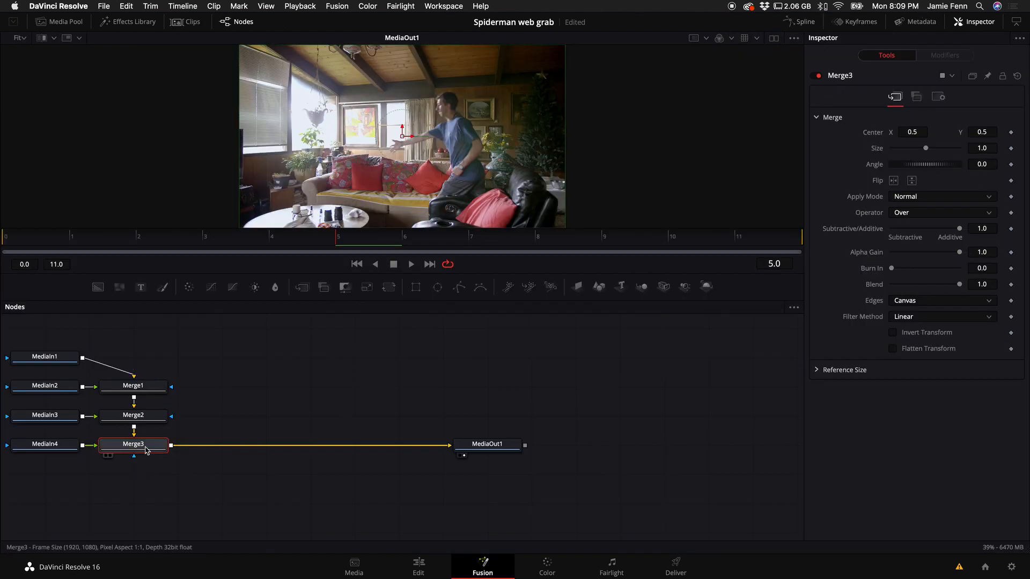
left_click_drag(146, 448, 260, 457)
left_click_drag(152, 347, 303, 485)
key("Delete")
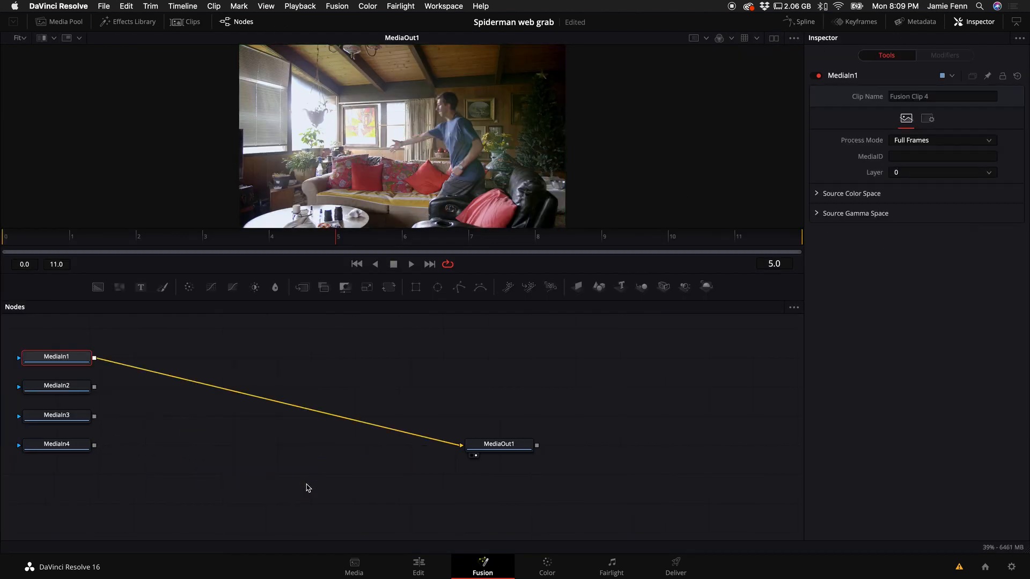
Step: Place the MediaIn1 node in line with MediaOut1 and play back its footage from frame 0
left_click_drag(53, 356, 189, 446)
left_click_drag(253, 235, 5, 242)
key("space")
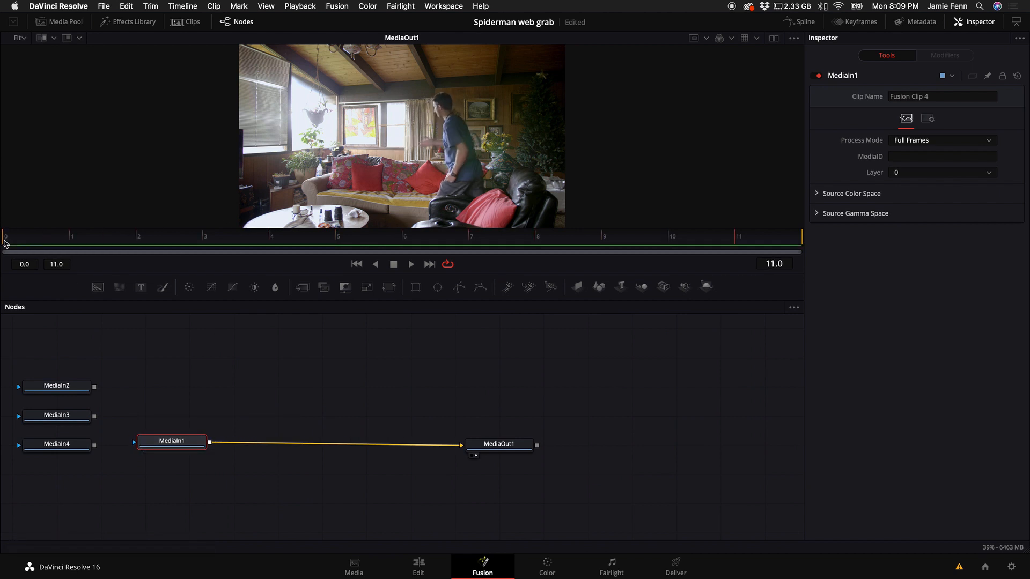
Step: Connect MediaIn2 to MediaOut1 in place of MediaIn1 and position it between MediaIn1 and MediaOut1
left_click_drag(167, 444, 166, 447)
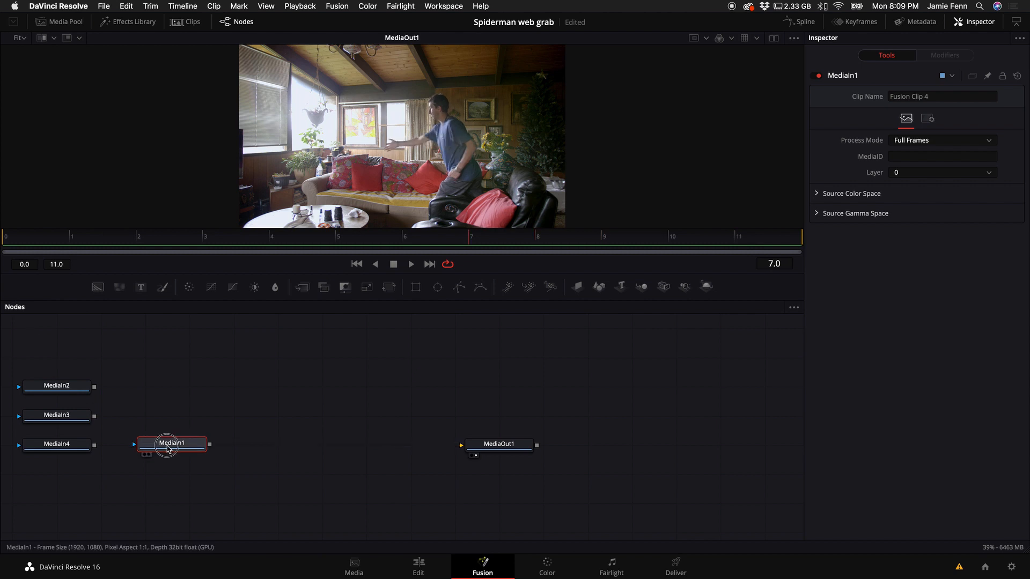
left_click_drag(76, 391, 481, 454)
left_click_drag(260, 448, 322, 453)
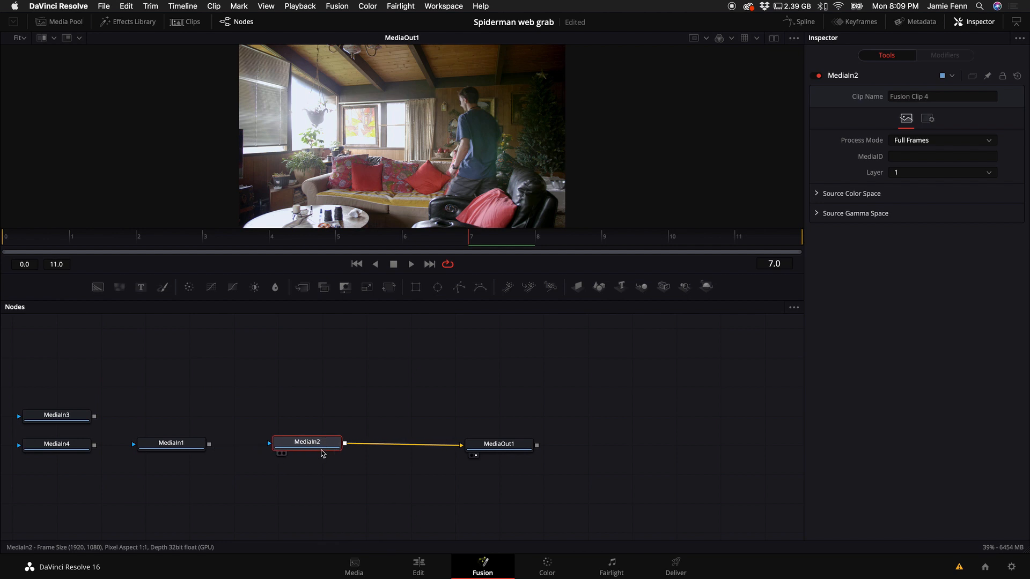
Step: Rename the MediaIn2 node as clean, detach it from MediaOut1 and park it below MediaIn1
key("Right")
key("F2")
type("c")
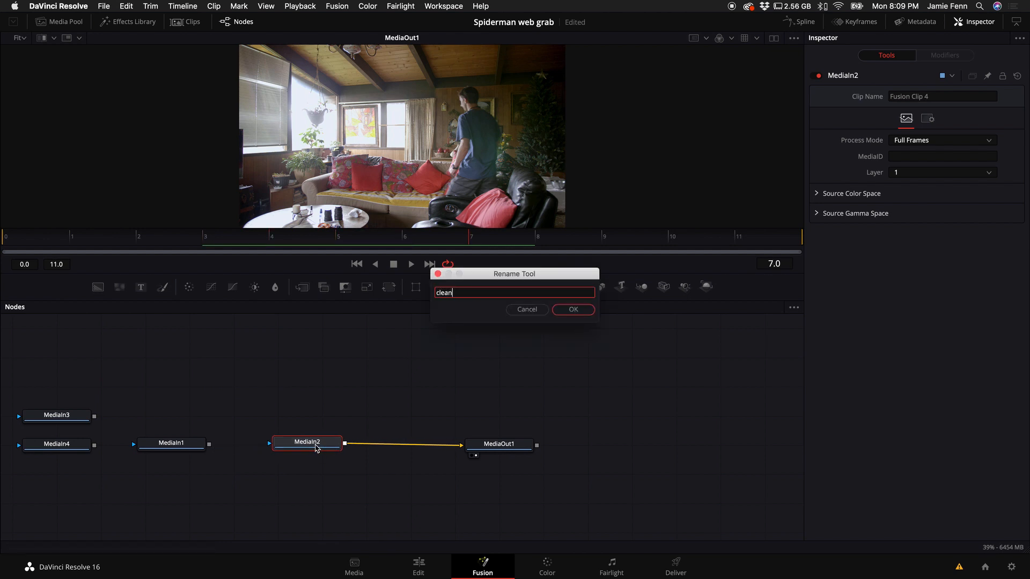
type("lean")
key("Return")
left_click_drag(315, 448, 243, 485)
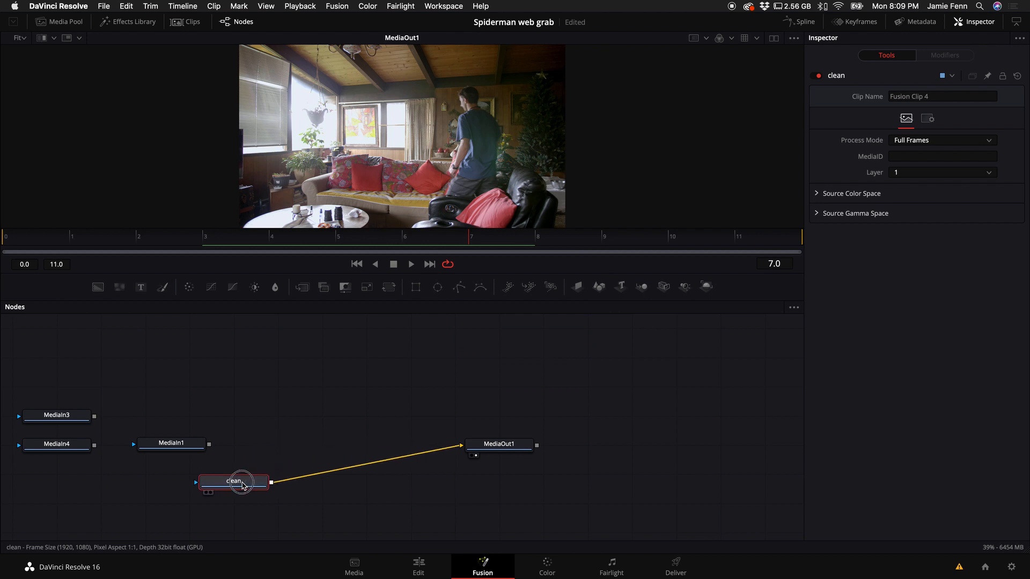
left_click_drag(517, 441, 540, 474)
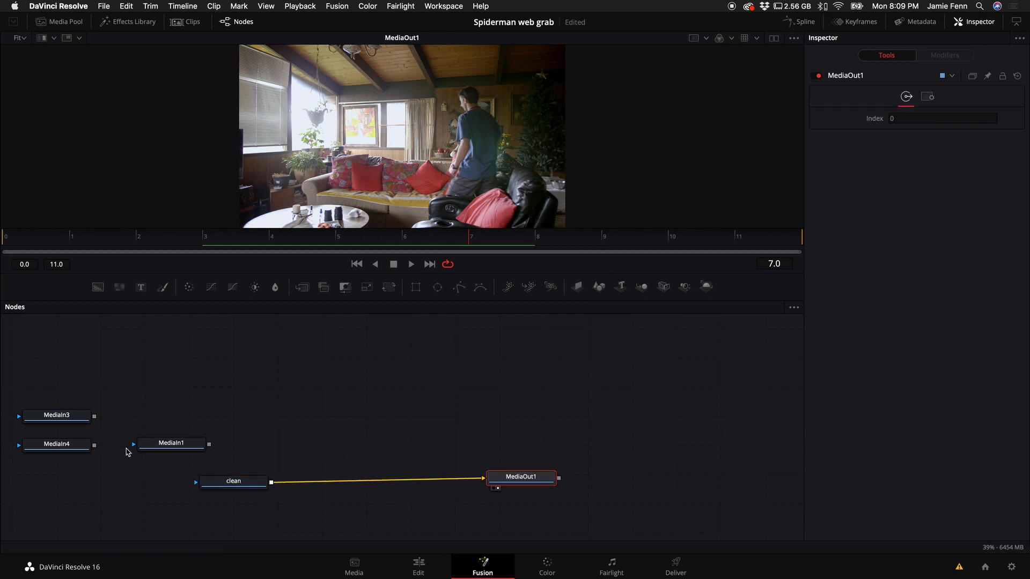
left_click_drag(239, 485, 170, 502)
Step: View MediaIn3 through MediaOut1, rename it as bottle, and park it detached between MediaIn1 and clean
left_click_drag(70, 419, 483, 478)
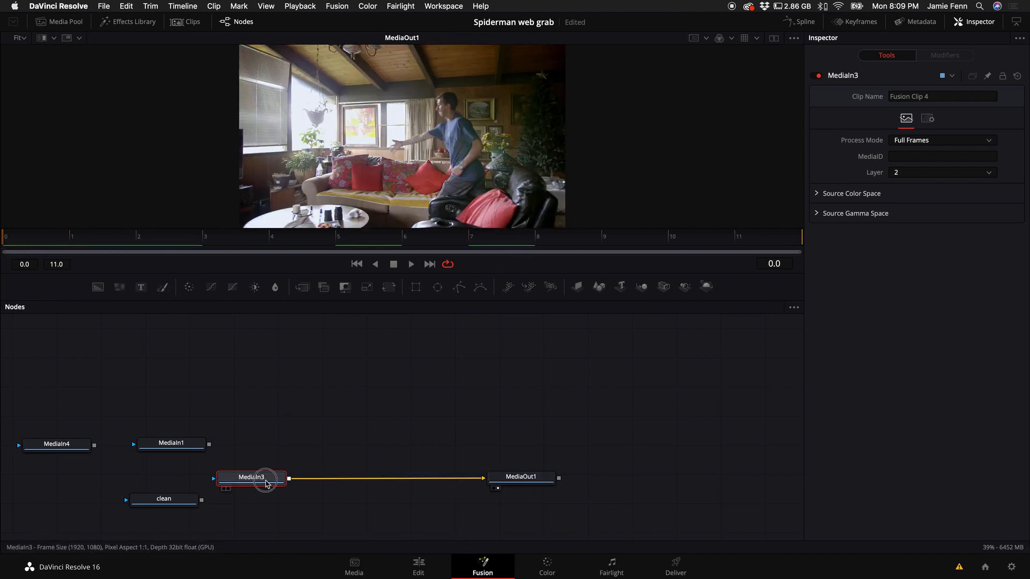
key("F2")
type("bottle")
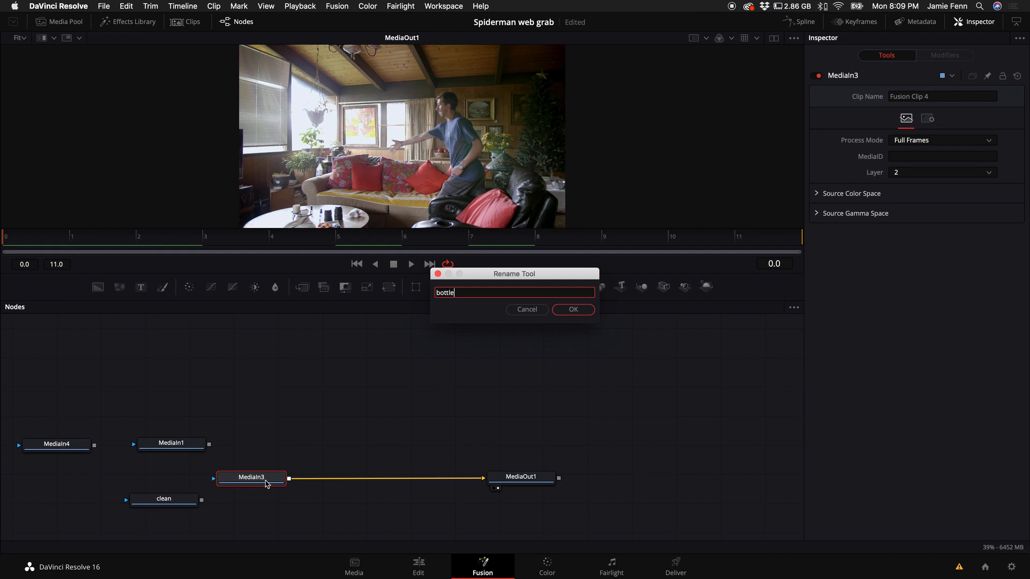
key("Return")
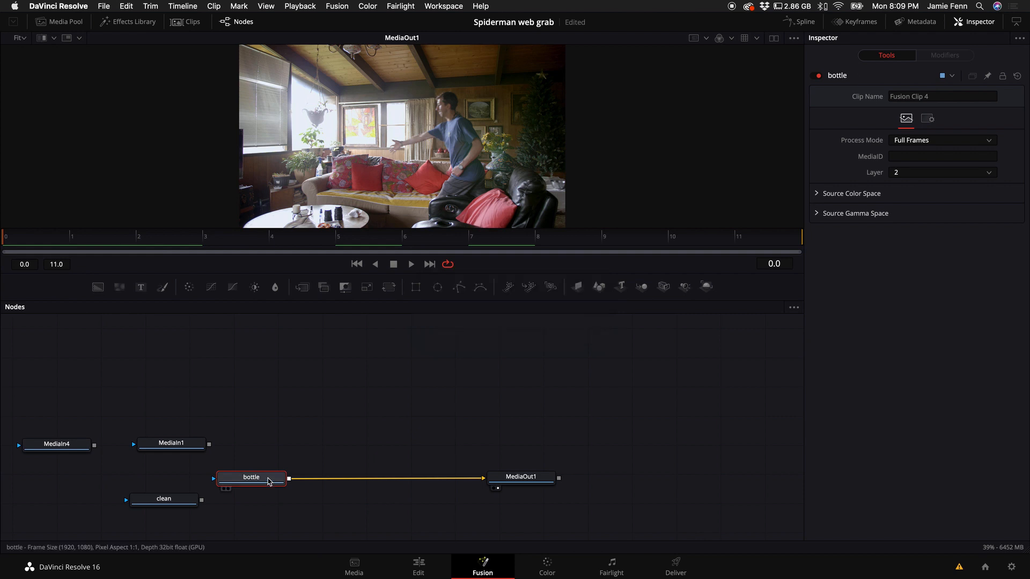
left_click(254, 486)
left_click_drag(254, 485, 172, 479)
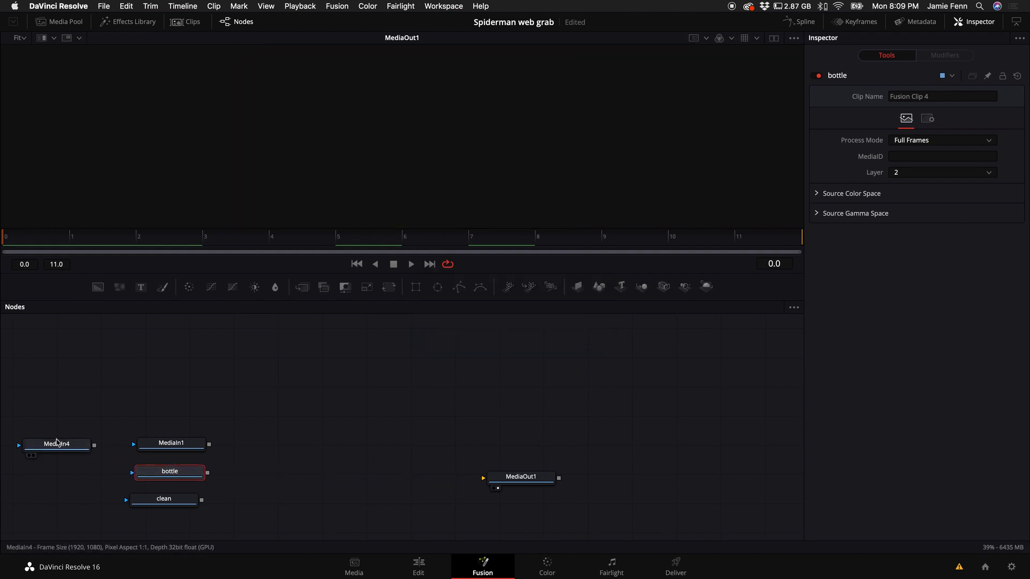
Step: Play back MediaIn4 through MediaOut1, rename it as web, and park it detached below the other nodes
left_click_drag(56, 446, 484, 477)
key("space")
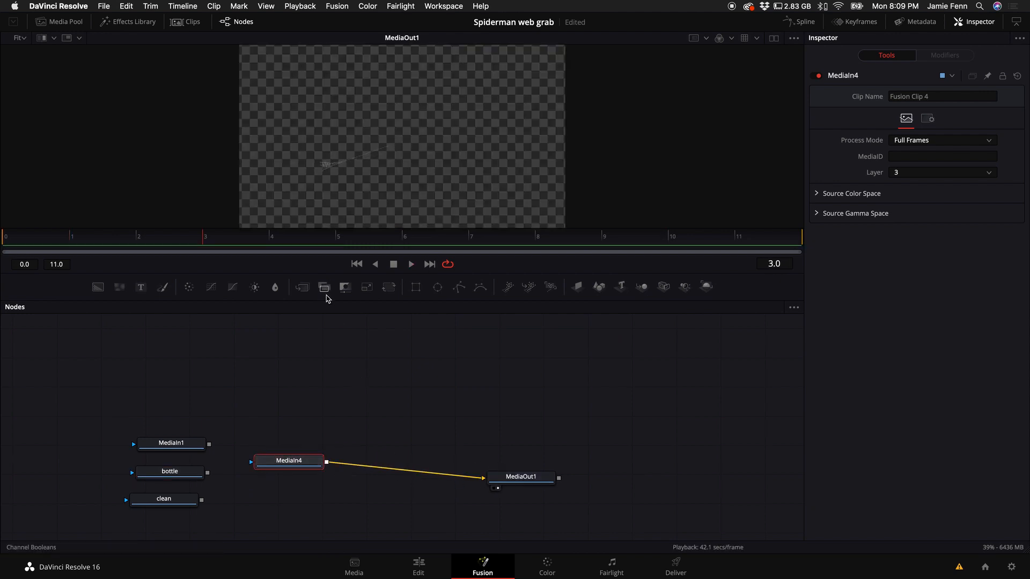
key("F2")
type("w")
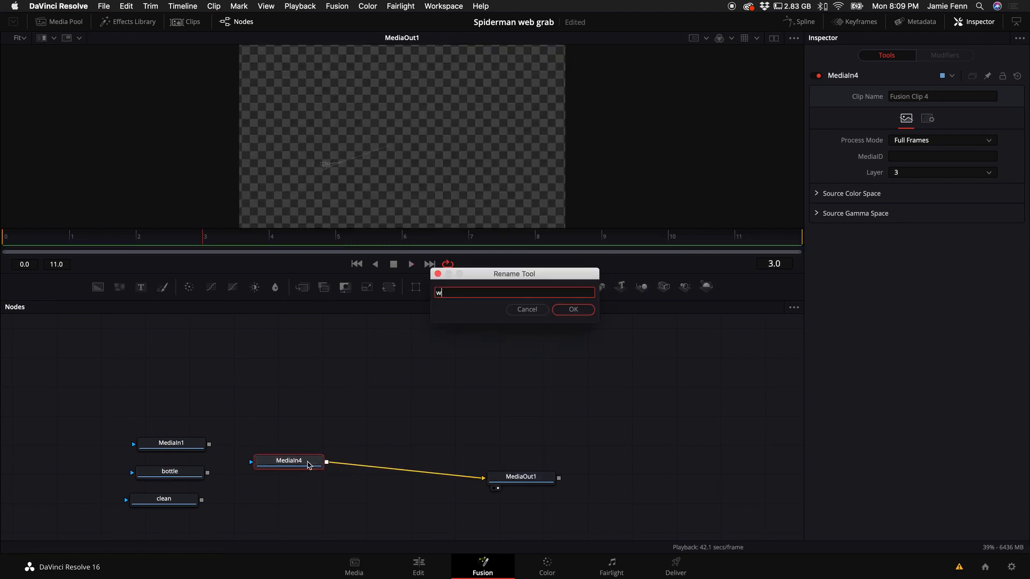
type("eb")
key("Return")
left_click_drag(308, 464, 292, 519)
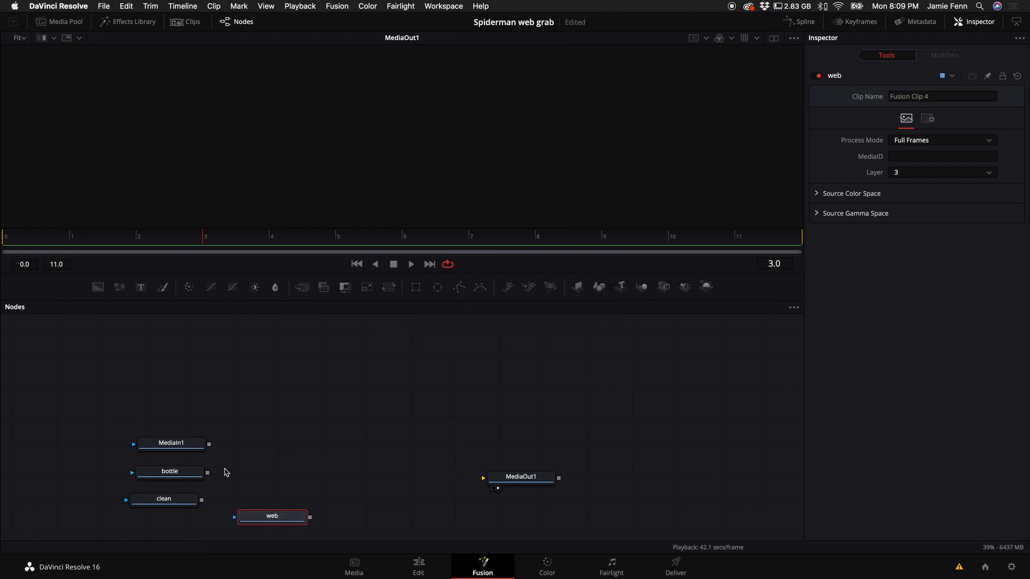
Step: Connect MediaIn1 to MediaOut1, merge the clean node over it, and position clean above Merge1
left_click_drag(185, 446, 584, 456)
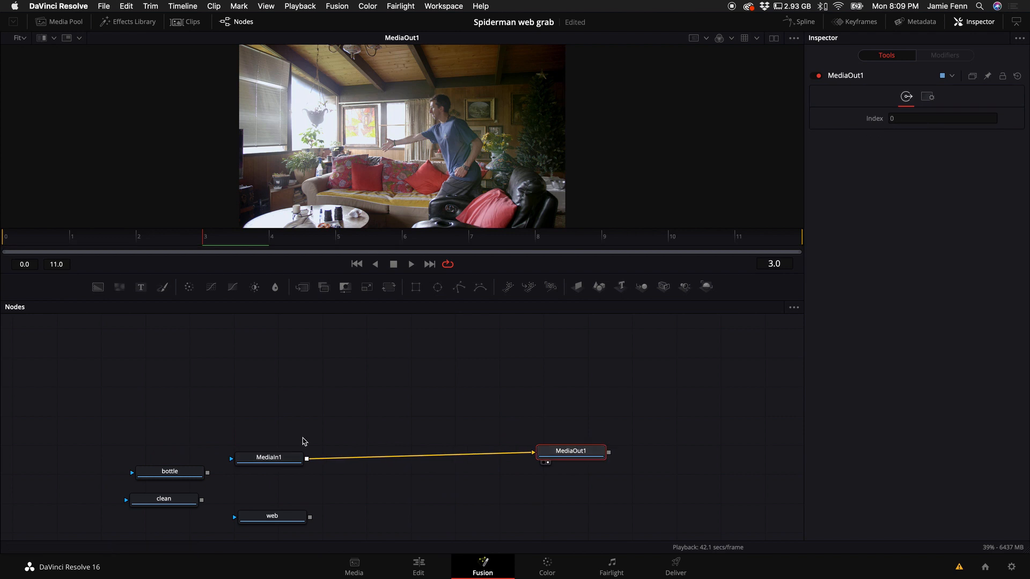
left_click_drag(290, 458, 286, 457)
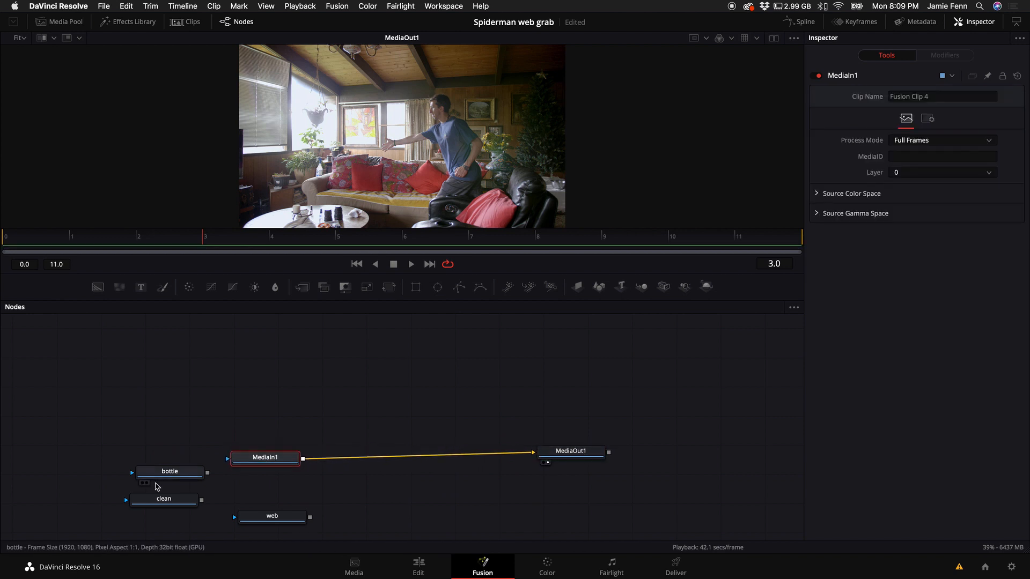
left_click_drag(167, 500, 382, 459)
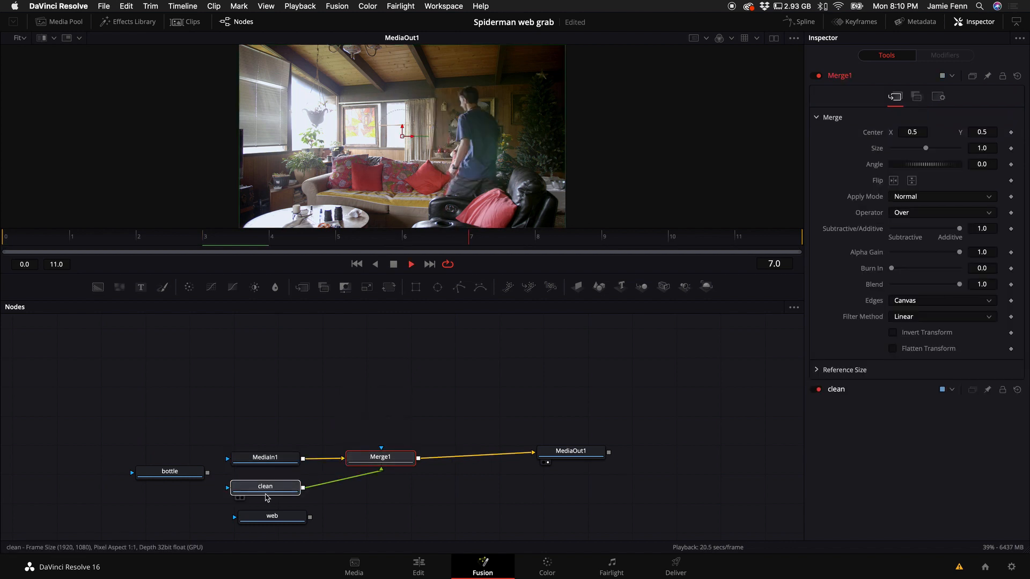
left_click_drag(268, 488, 391, 375)
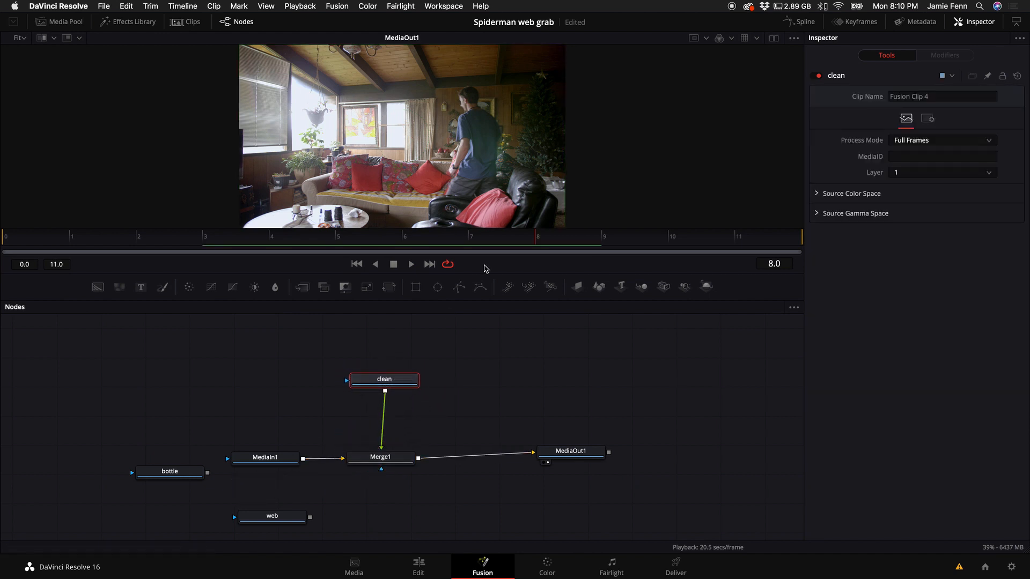
Step: Mask the clean node with a closed polygon around the window, plants and bottle area on the image's left side
left_click(460, 290)
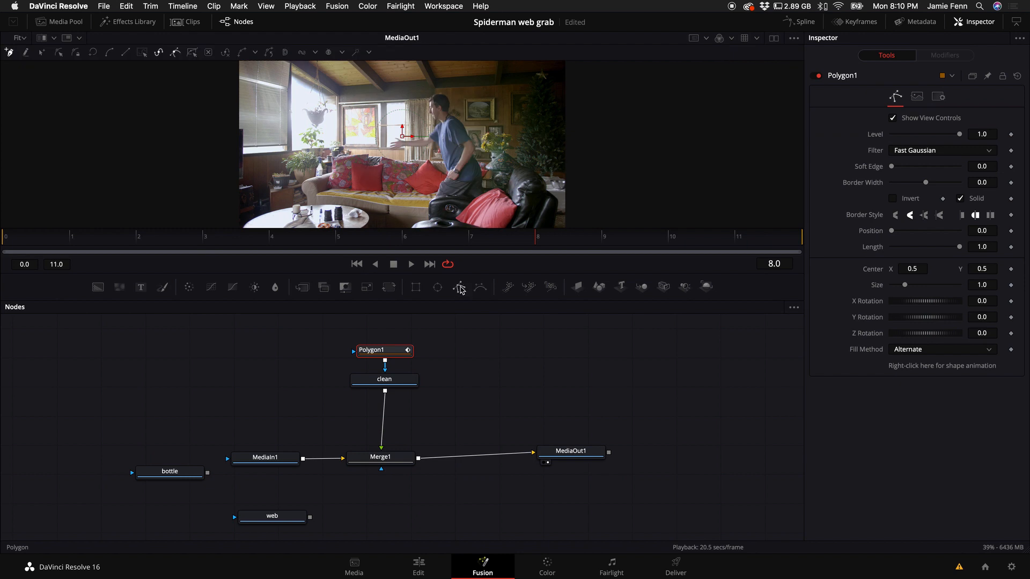
left_click(328, 142)
left_click(330, 182)
left_click(306, 201)
left_click(239, 218)
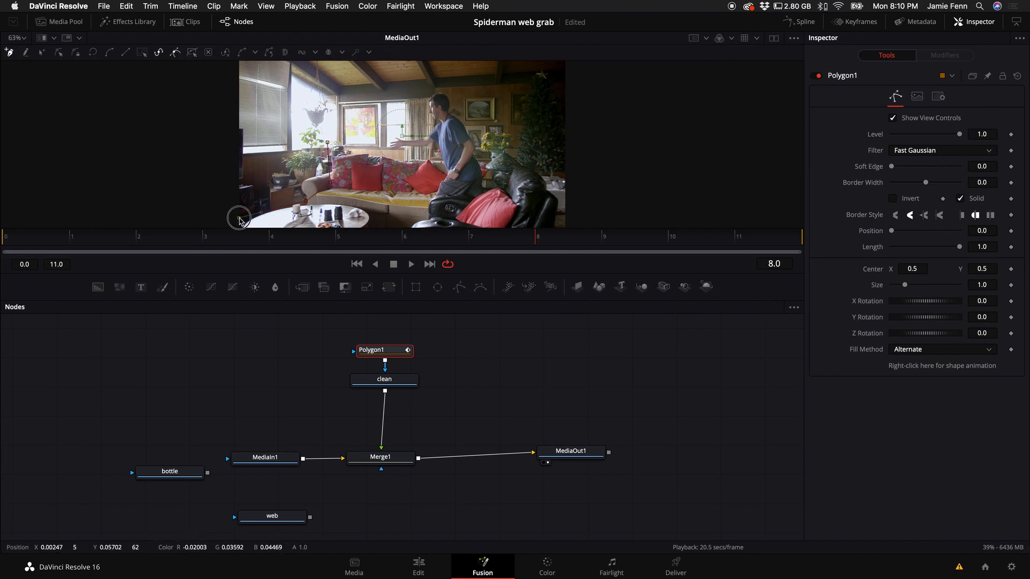
left_click(204, 199)
left_click(214, 117)
scroll(214, 117, "up", 5)
left_click(214, 115)
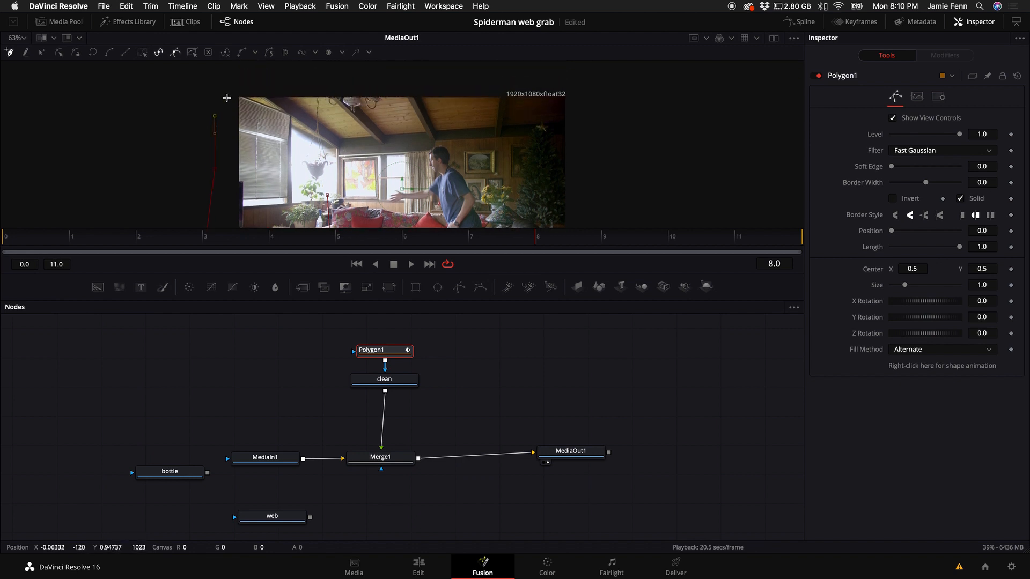
left_click(330, 200)
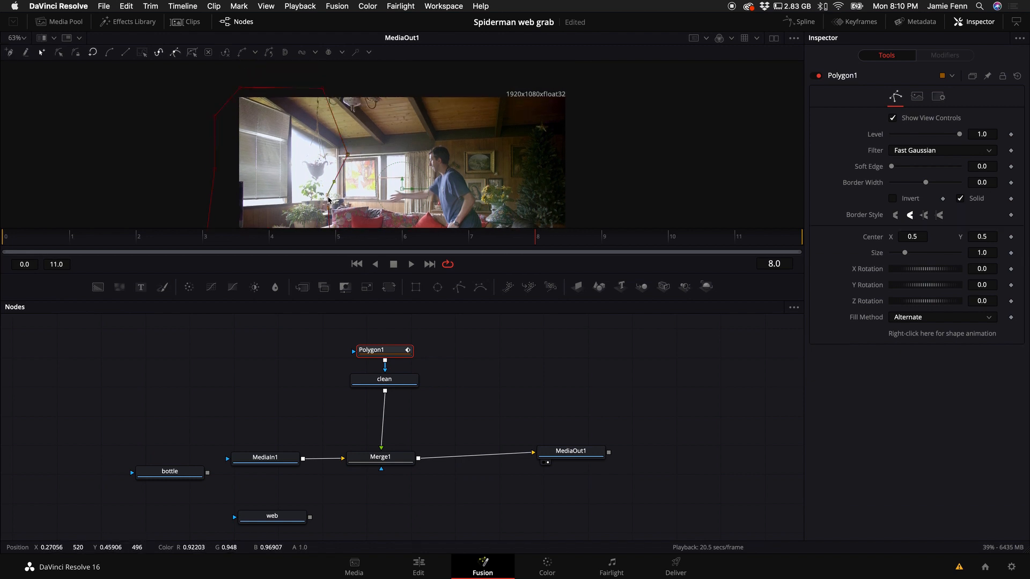
scroll(329, 205, "down", 3)
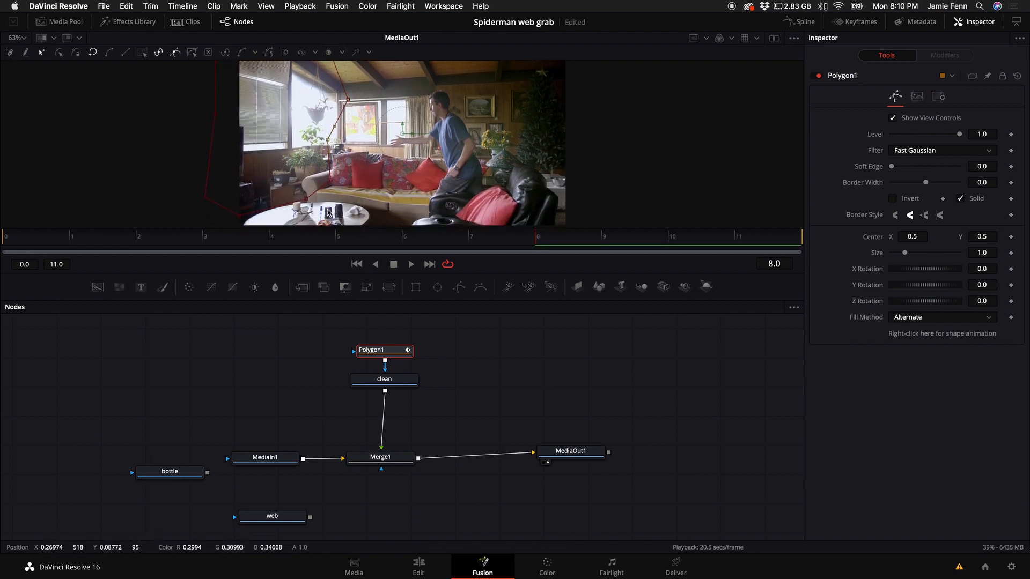
Step: Tidy the clean and Polygon1 nodes above Merge1, check the mask area, and move MediaOut1 farther from Merge1
left_click_drag(384, 379, 379, 413)
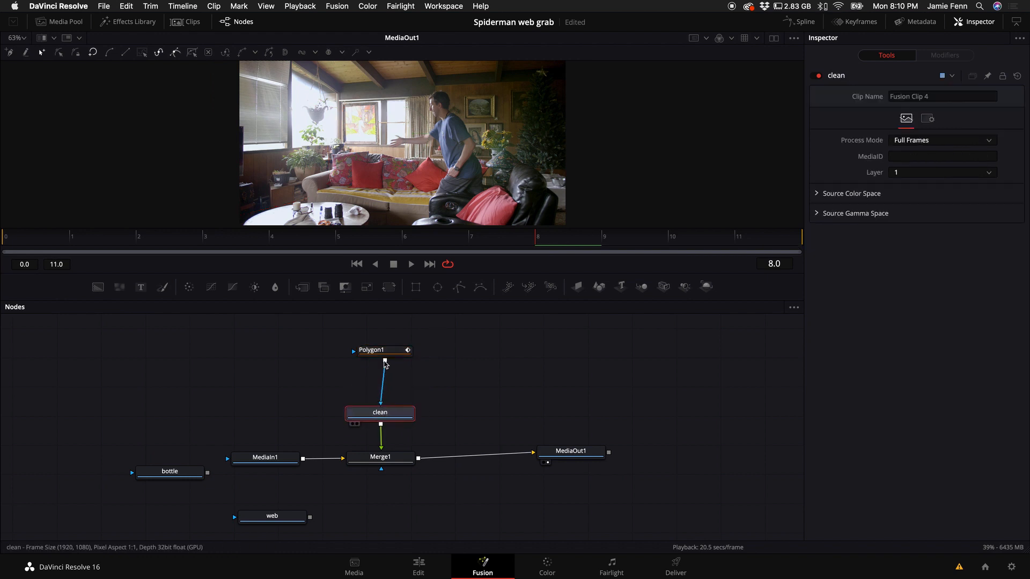
left_click_drag(377, 351, 377, 362)
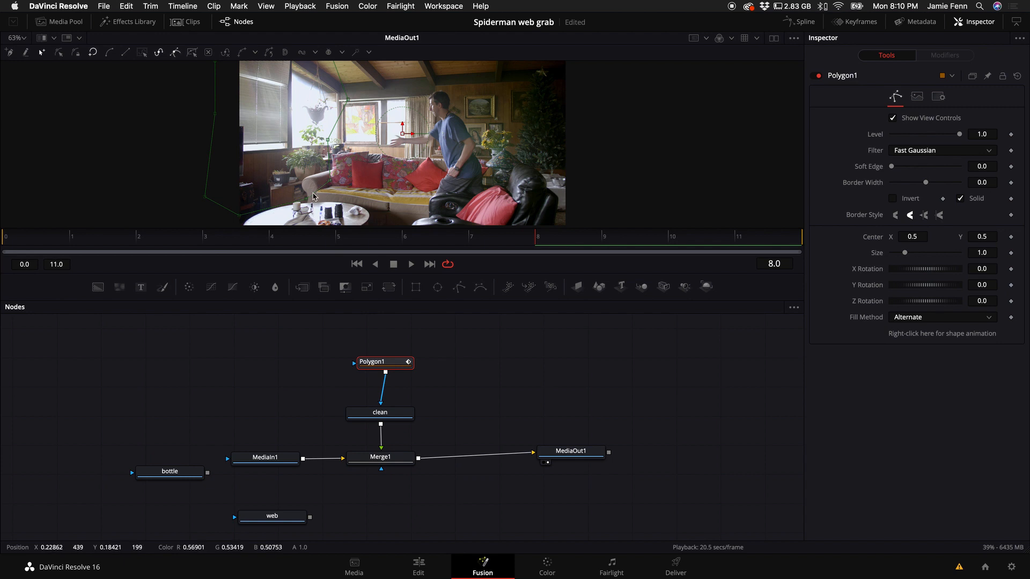
scroll(314, 168, "up", 5)
scroll(314, 168, "down", 5)
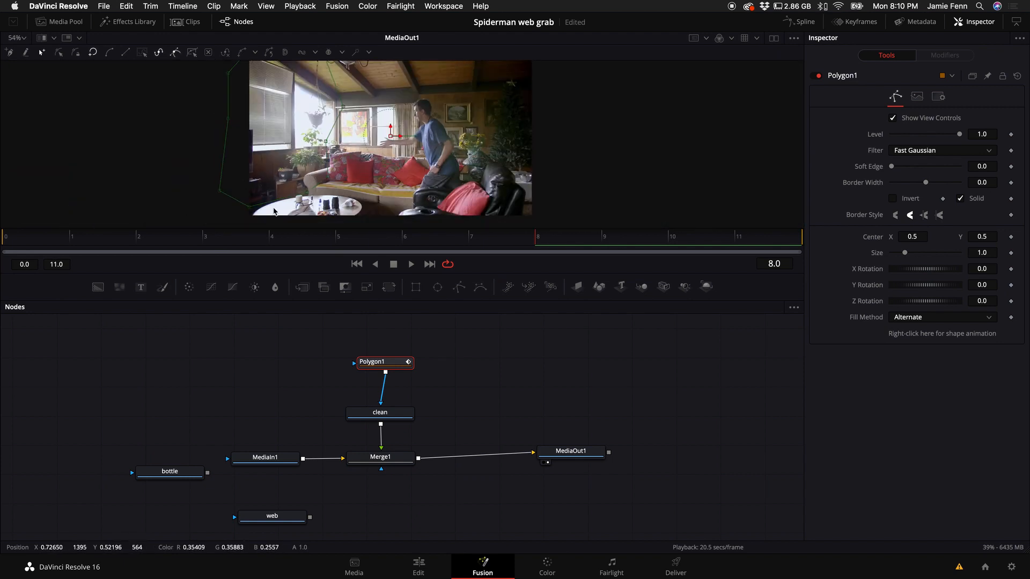
scroll(274, 211, "up", 2)
left_click_drag(571, 458, 662, 458)
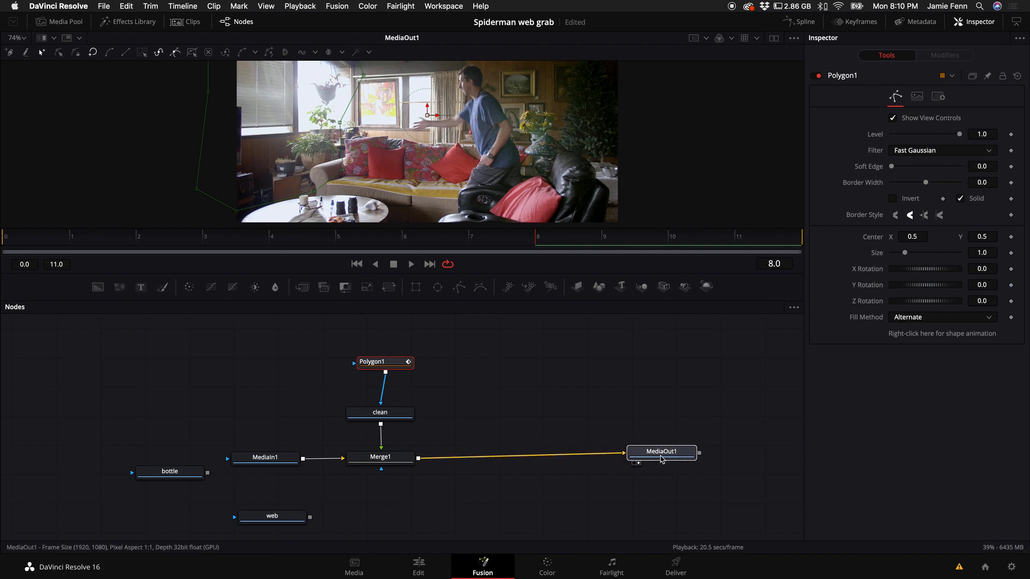
Step: Merge the bottle node over Merge1's output, place bottle above Merge2, and space out MediaOut1
left_click_drag(182, 472, 188, 472)
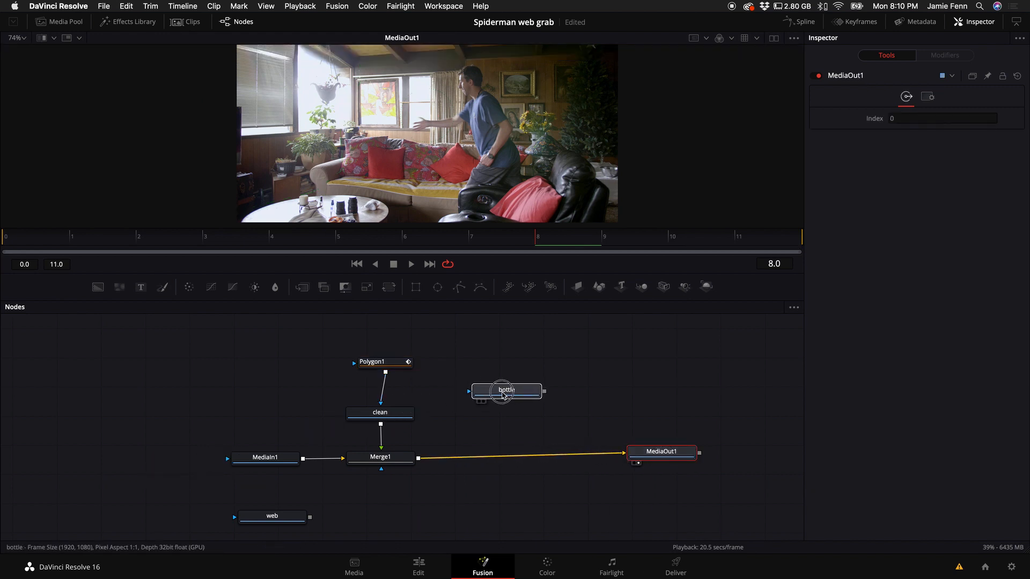
left_click_drag(503, 395, 493, 459)
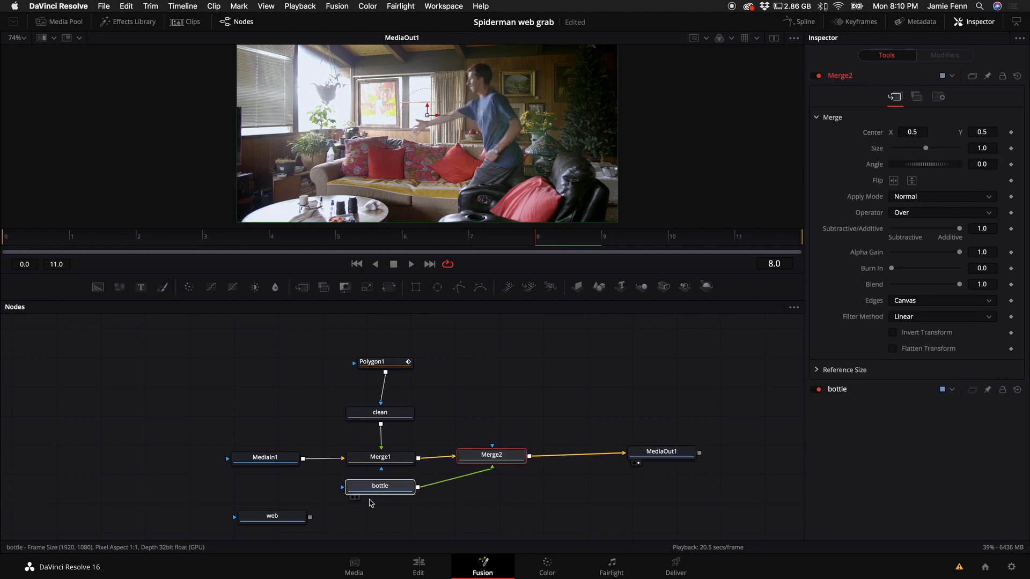
left_click_drag(379, 486, 533, 391)
left_click(430, 486)
left_click_drag(679, 456, 744, 466)
left_click_drag(507, 486, 494, 462)
left_click(534, 398)
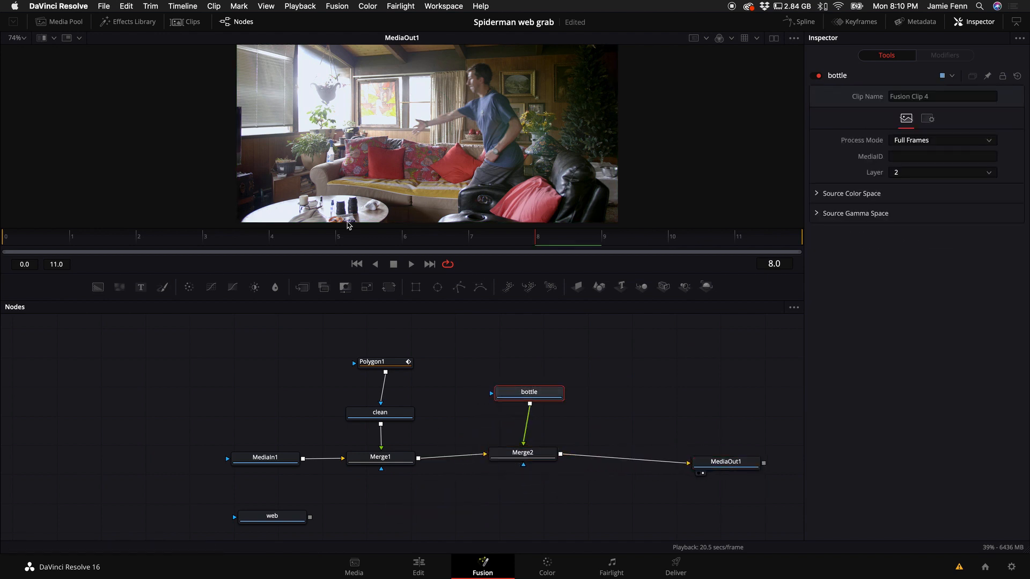
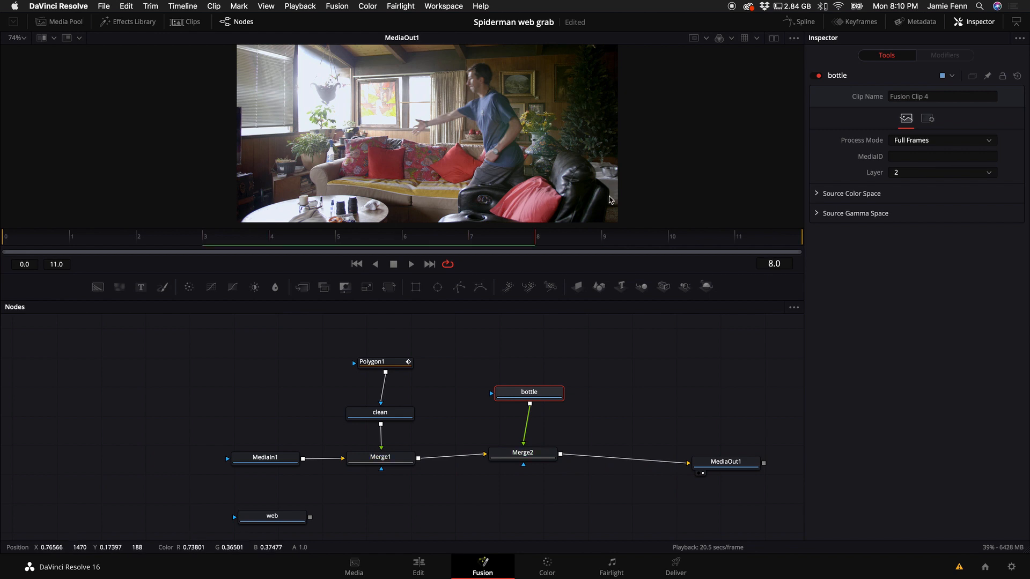
Step: At frame 4, mask the bottle node with a loose closed polygon around the spray bottle on the sofa arm
key("Left")
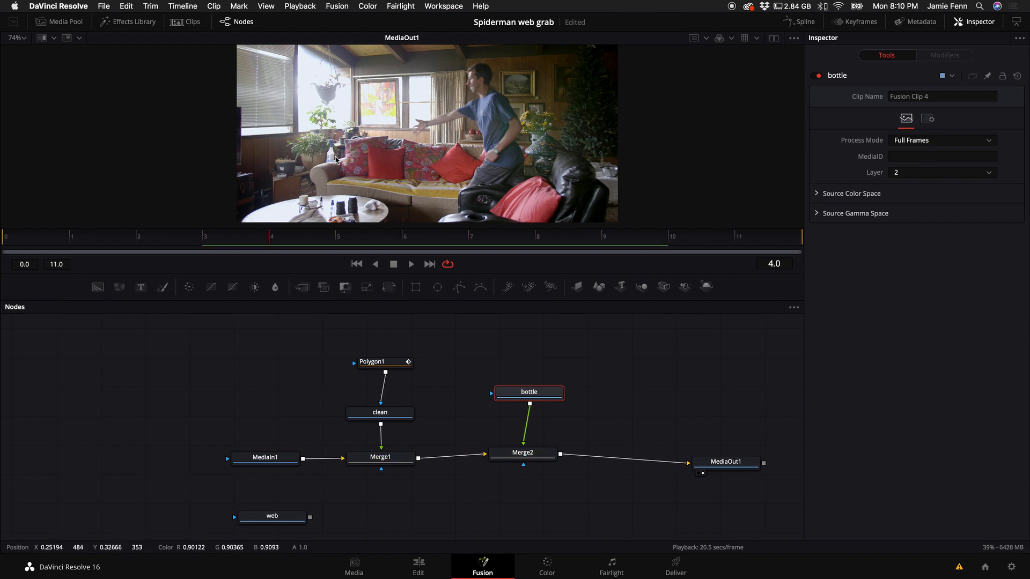
mouse_move(522, 393)
left_mouse_down()
mouse_move(518, 359)
mouse_move(519, 374)
left_mouse_up()
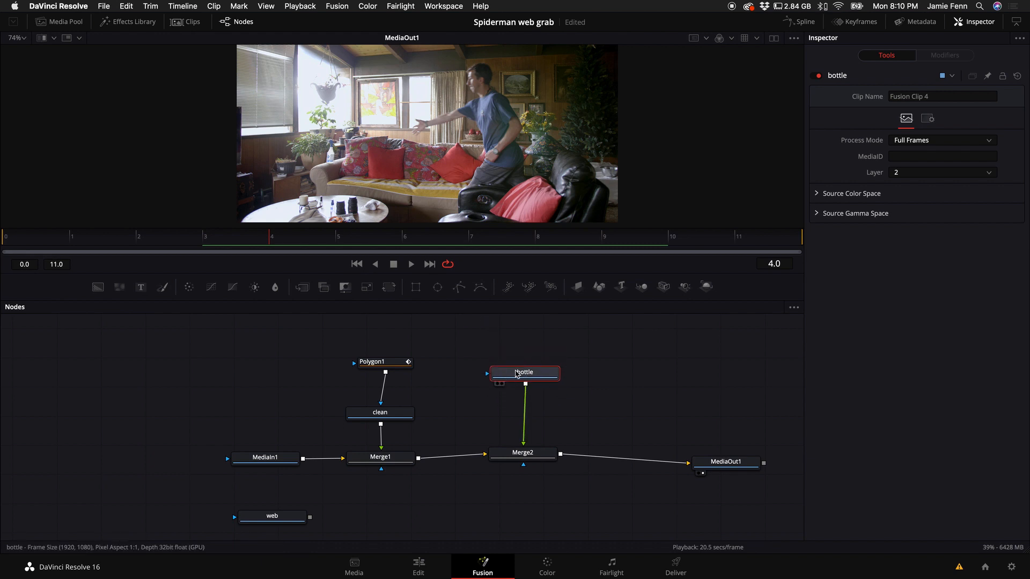
left_click(459, 287)
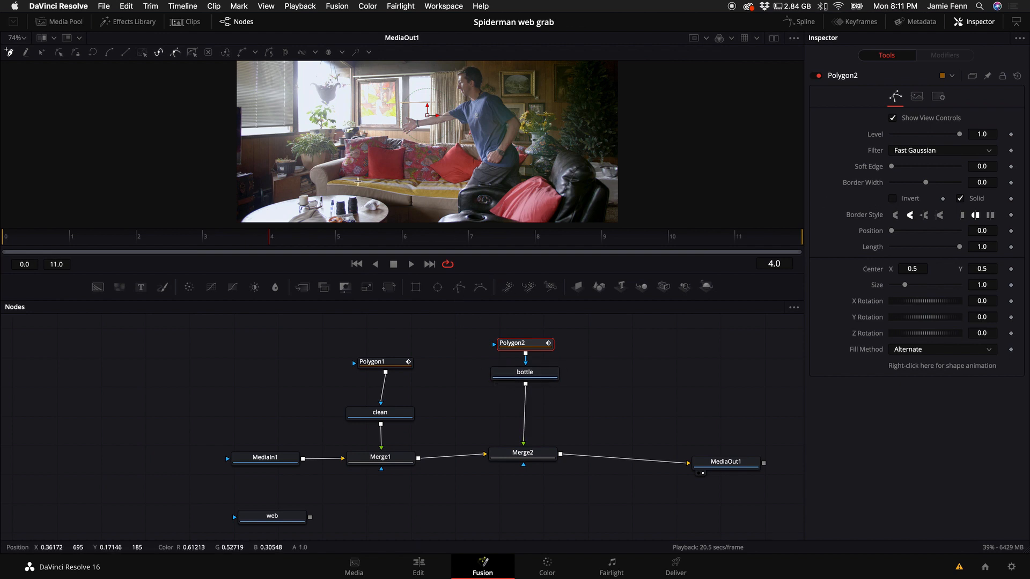
scroll(319, 165, "up", 6)
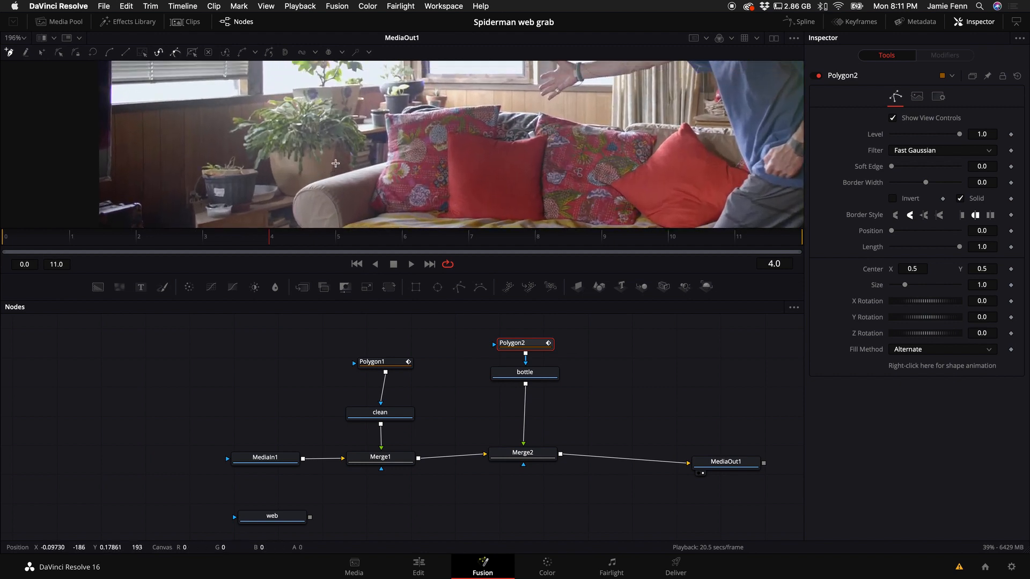
left_click(375, 107)
left_click(377, 197)
left_click(339, 204)
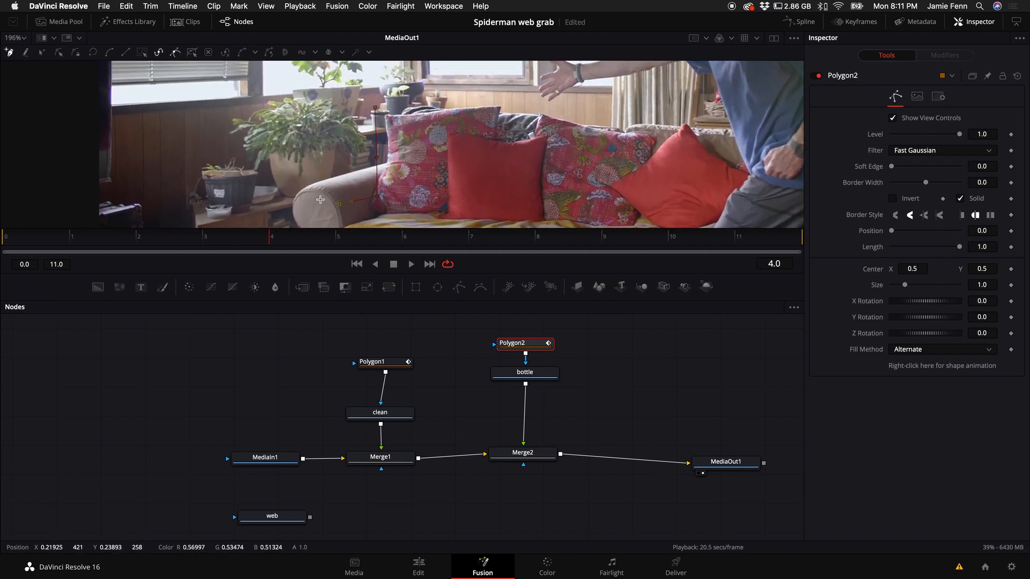
left_click(376, 109)
scroll(349, 176, "up", 6)
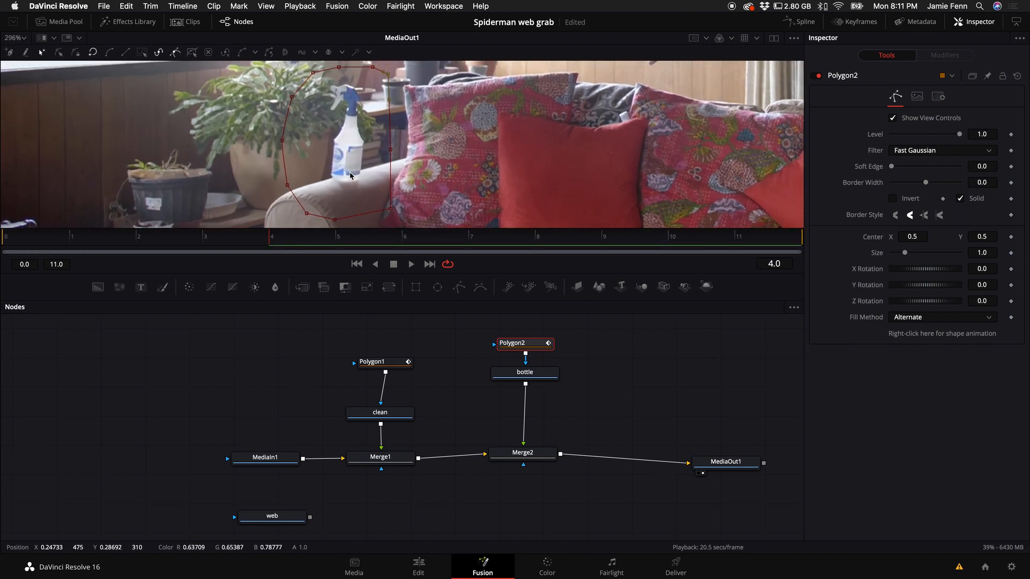
Step: Tighten the Polygon2 mask at frame 4 from the loose shape to the spray bottle's outline and play back the result
scroll(350, 176, "up", 4)
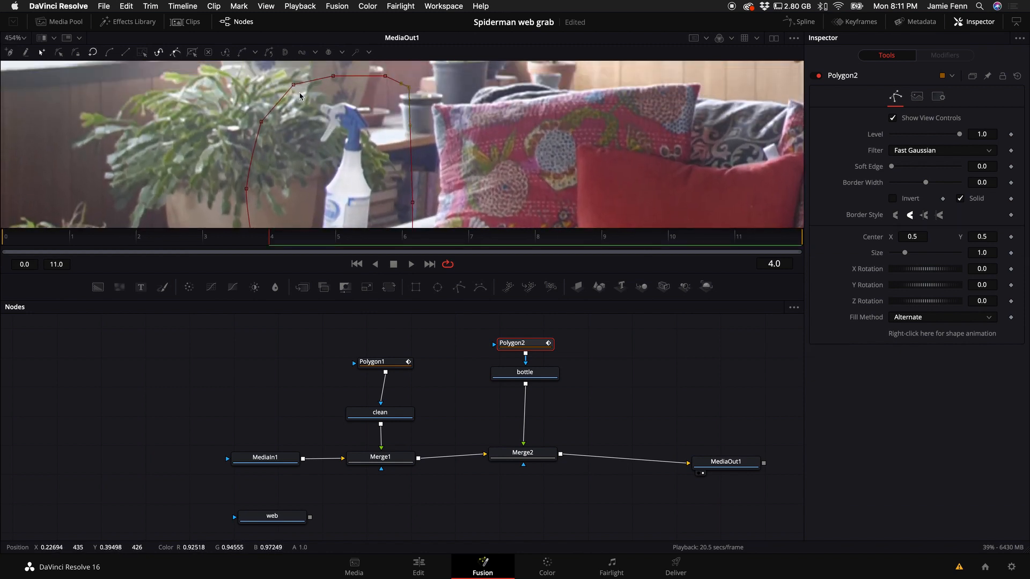
left_click_drag(293, 86, 334, 106)
left_click_drag(372, 179, 370, 177)
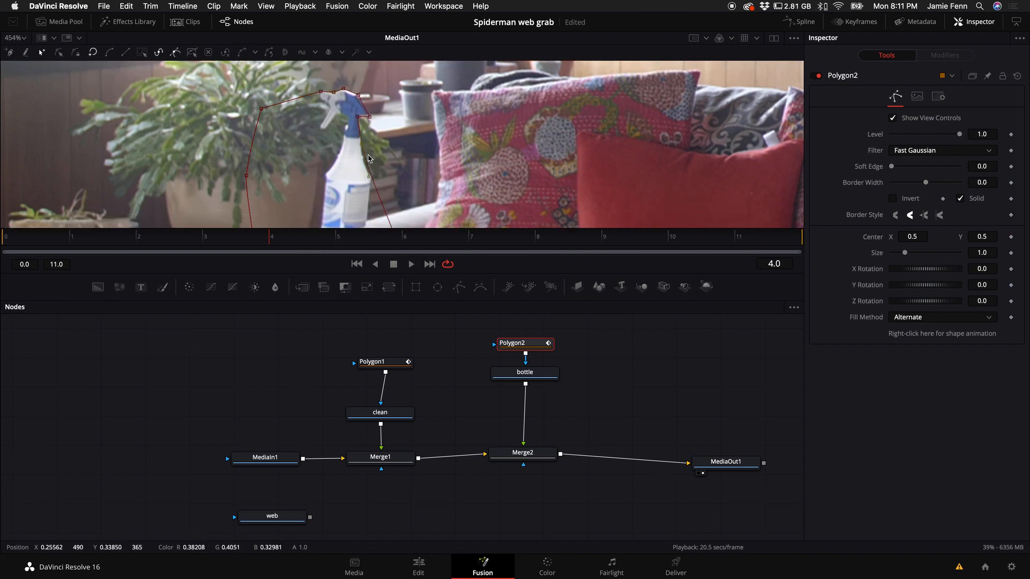
scroll(364, 157, "down", 6)
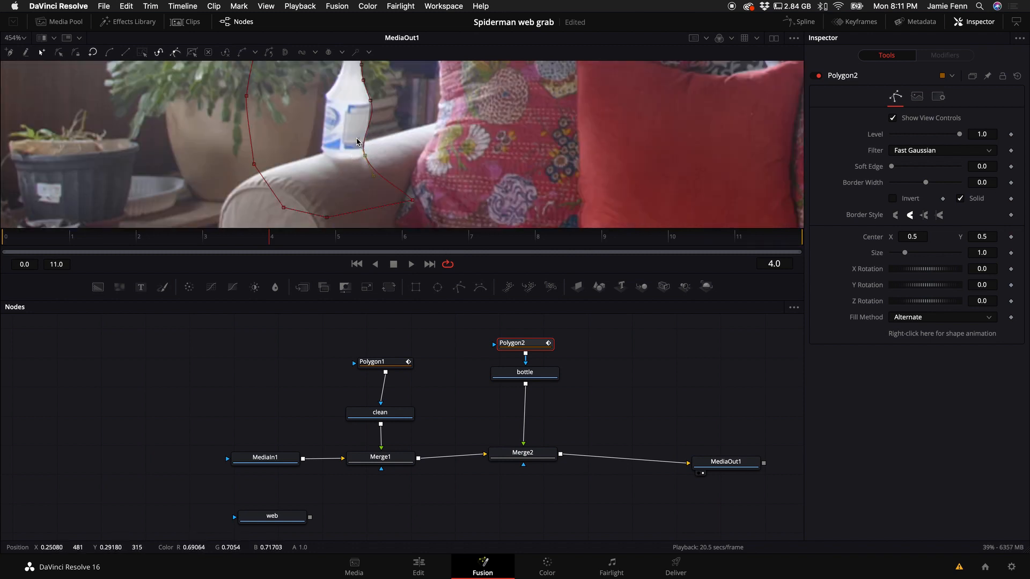
left_click_drag(356, 139, 364, 140)
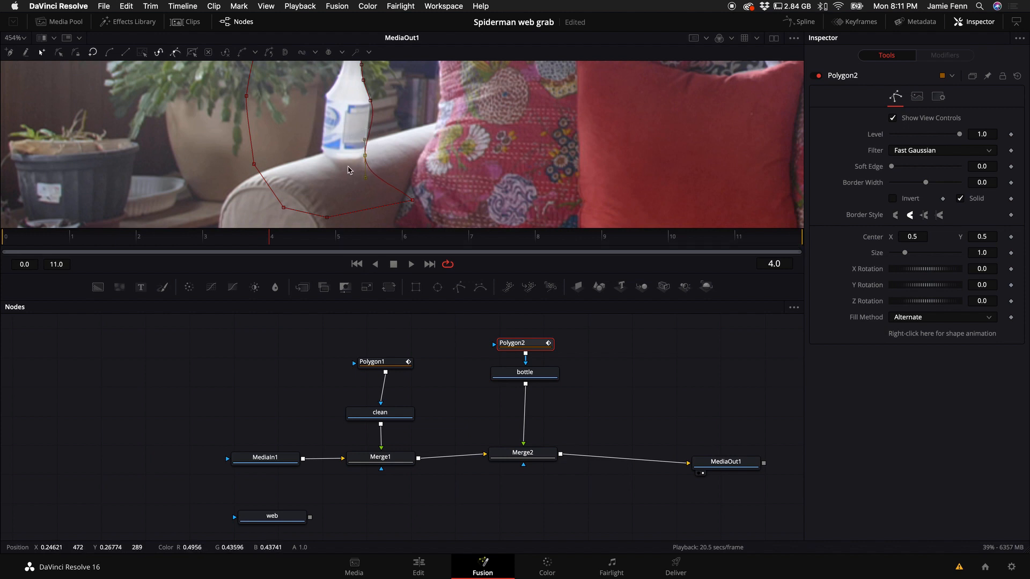
left_click_drag(412, 203, 329, 182)
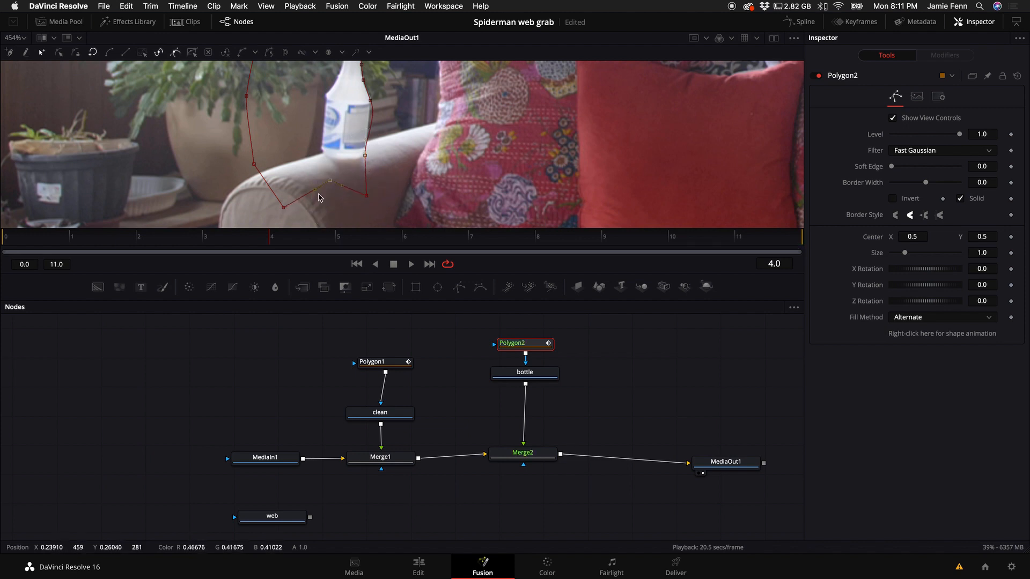
left_click_drag(284, 208, 322, 150)
scroll(319, 151, "up", 3)
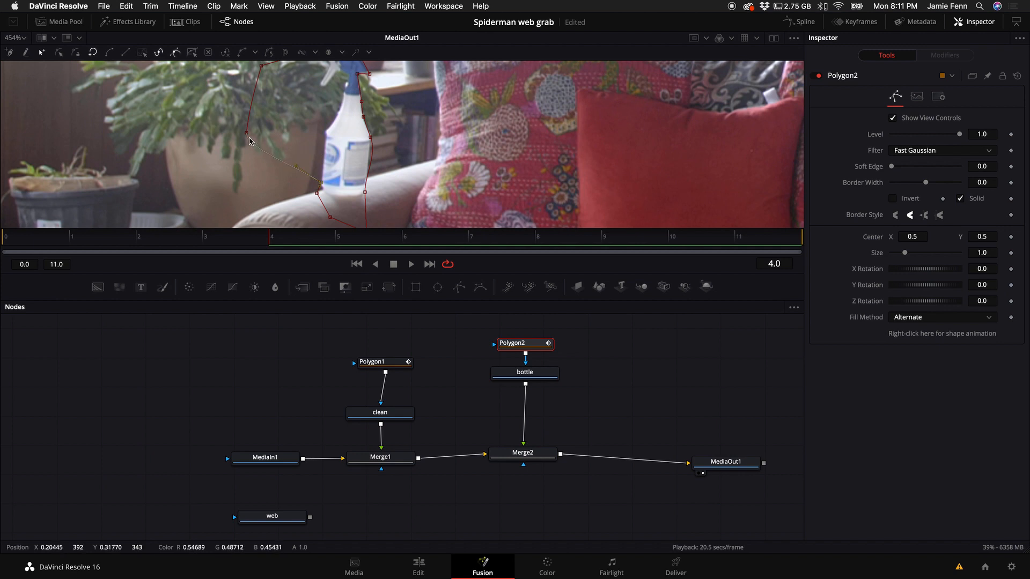
left_click_drag(249, 141, 322, 134)
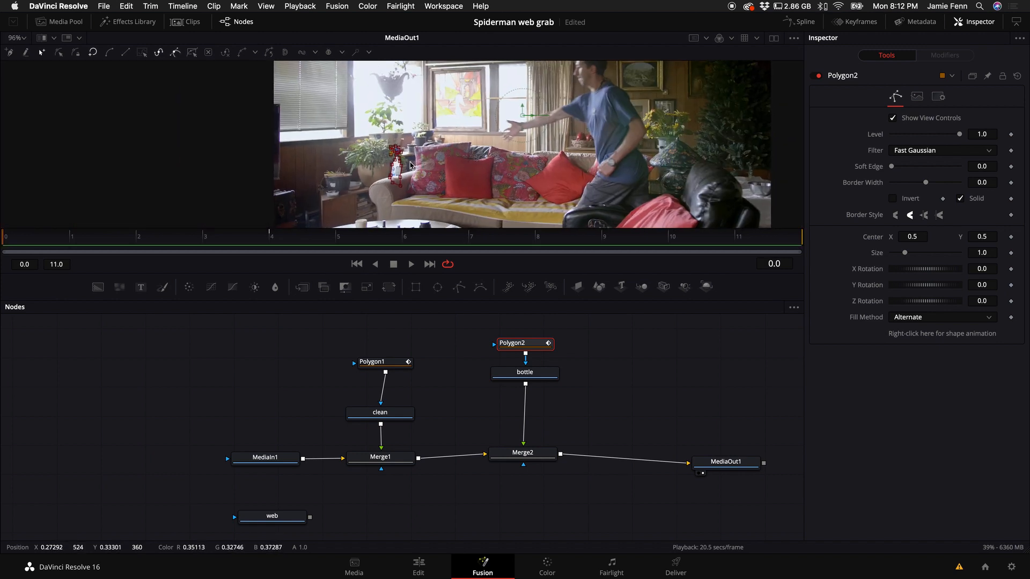
key("space")
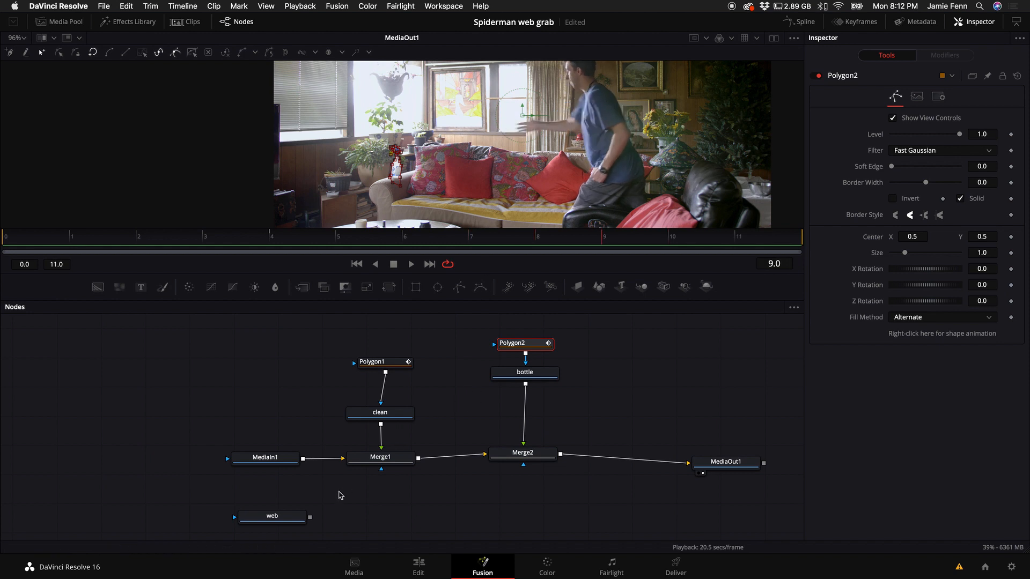
Step: Merge the web node over Merge2's output before MediaOut1 and place web above Merge3
left_click_drag(289, 516, 640, 464)
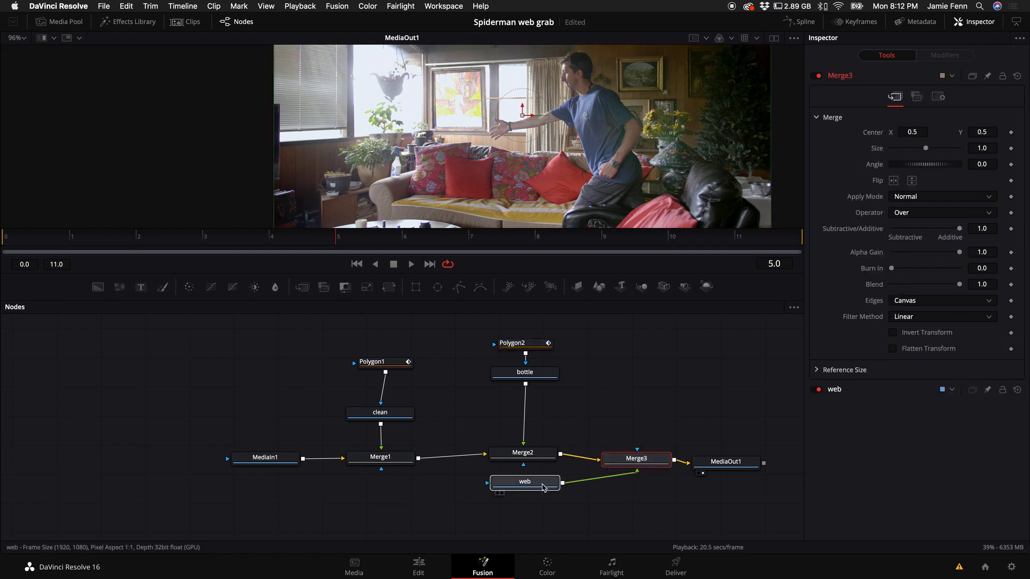
left_click_drag(534, 485, 547, 505)
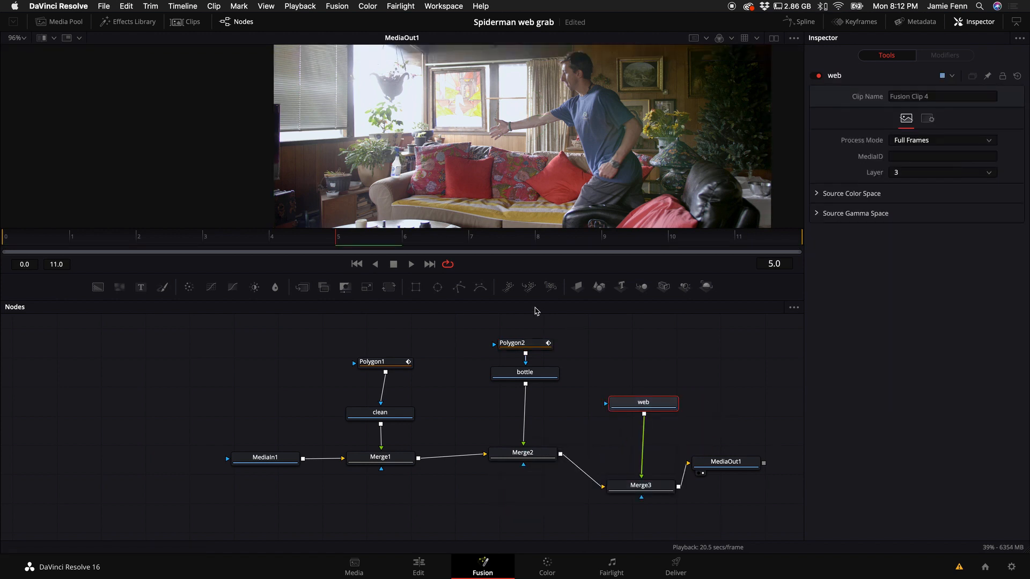
Step: Step back and forth through the clip's frames to examine the timing of the hand pull, web and bottle
key("Left")
key("Left")
key("Left")
key("Left")
key("Left")
key("Left")
key("Right")
key("Right")
key("Right")
key("Right")
key("Right")
key("Right")
key("Right")
key("Right")
key("Right")
key("Right")
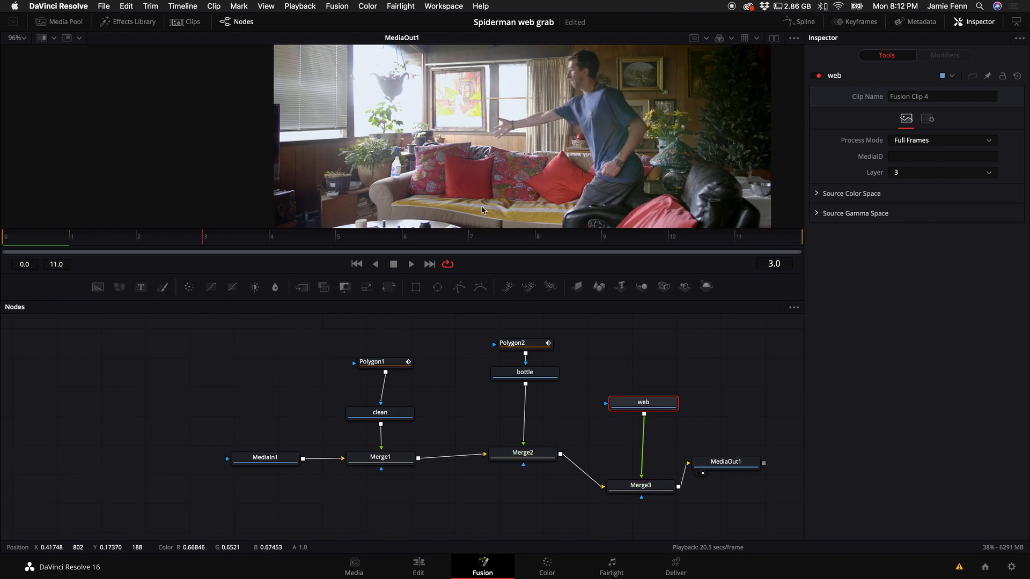
key("Right")
key("Right")
key("Right")
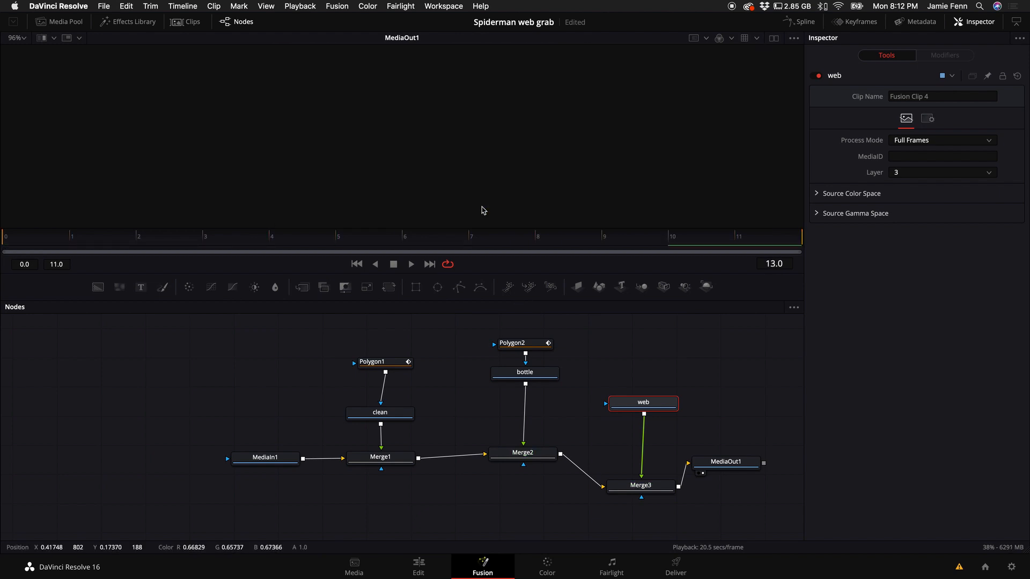
key("Left")
key("Left")
key("Left")
key("Left")
key("Left")
key("Left")
key("Left")
key("Left")
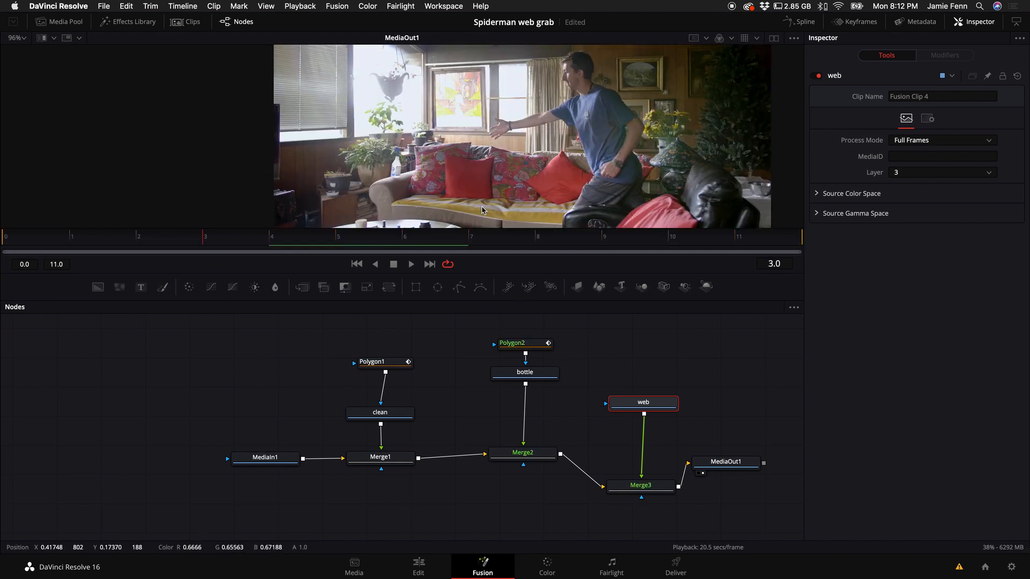
key("Right")
key("Right")
key("Right")
key("Right")
key("Right")
key("Right")
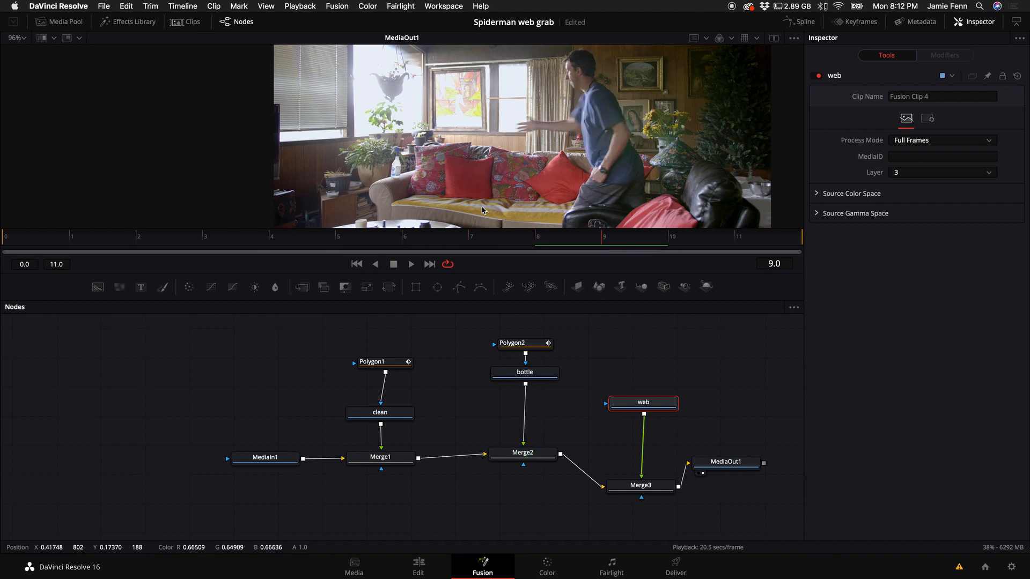
key("Right")
key("Right")
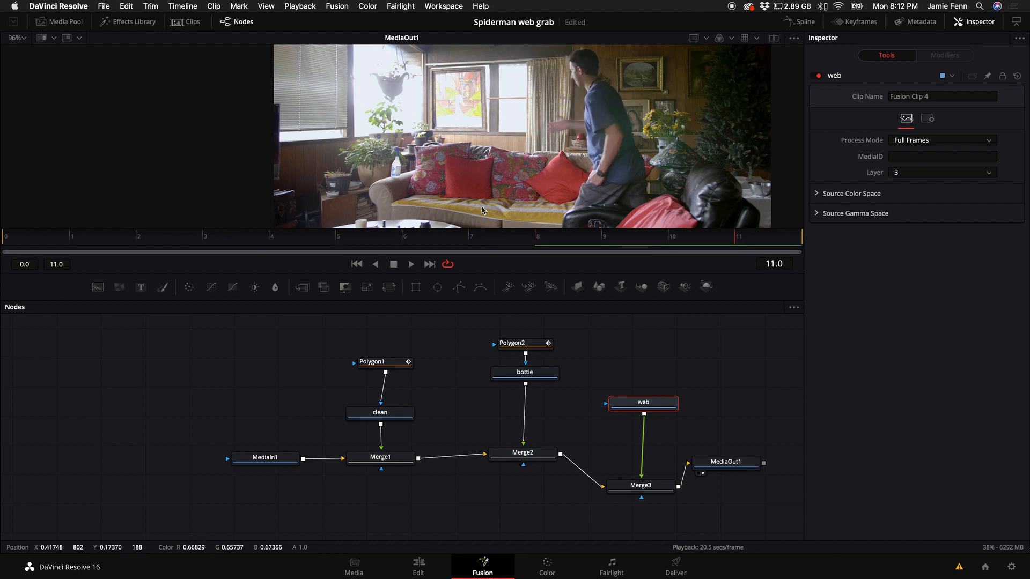
key("Left")
key("Left")
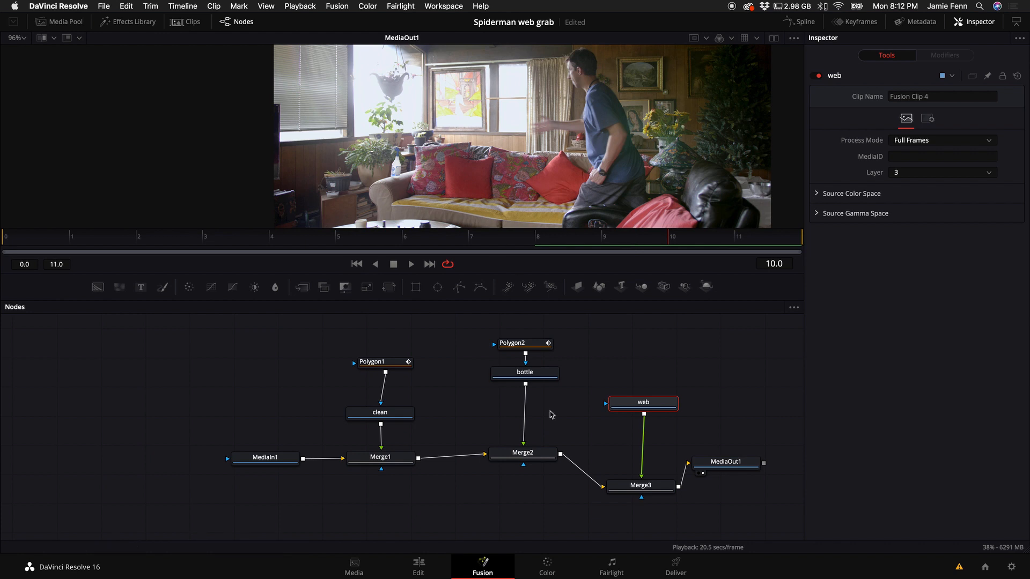
Step: Add a Transform node between the bottle node and Merge2
left_click(524, 379)
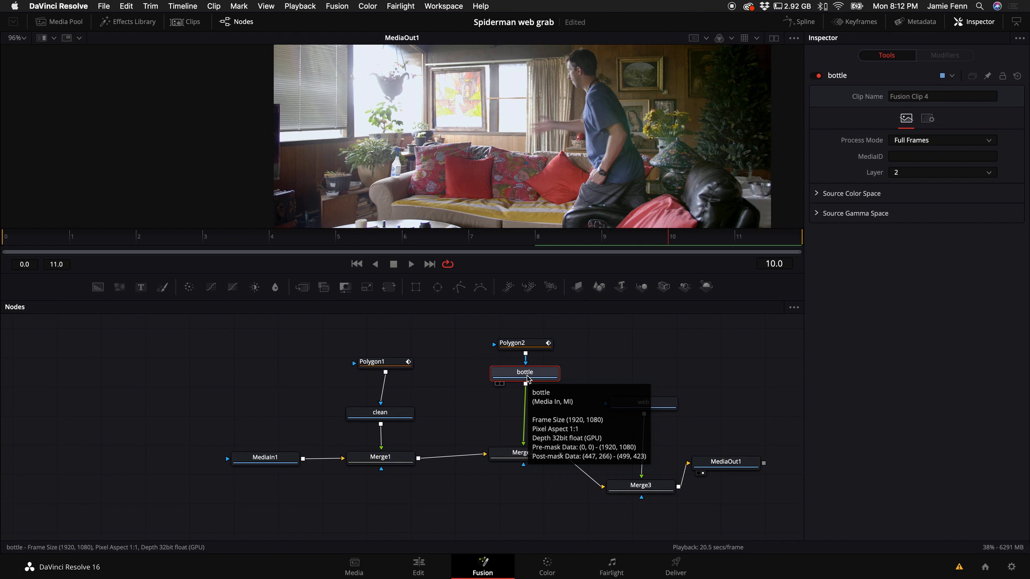
key("shift+space")
type("tran")
key("Return")
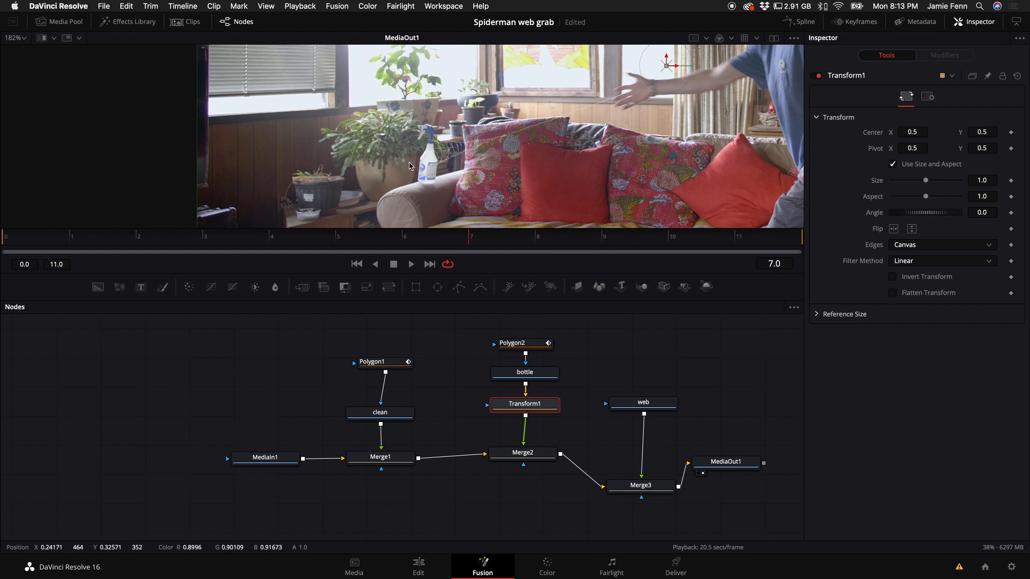
Step: Keyframe Transform1's Center at frames 7 and 9, keeping the bottle at X 0.5, Y 0.5
left_click(1011, 132)
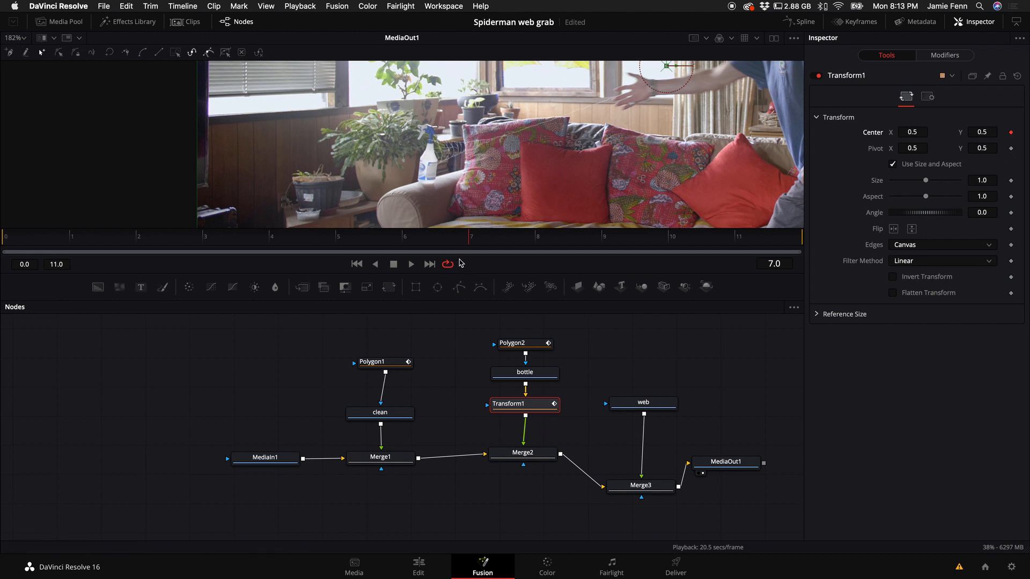
key("Right")
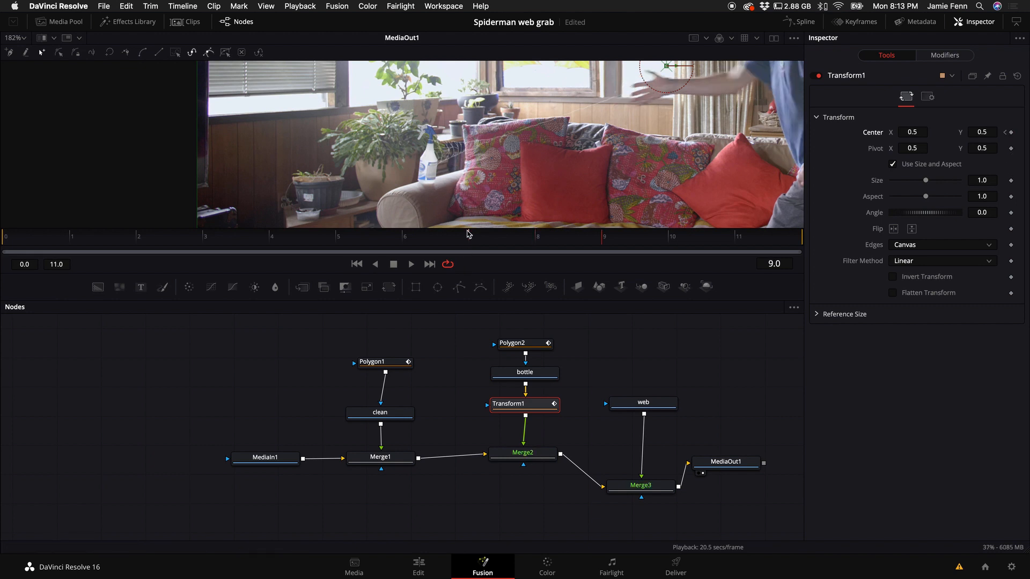
key("Right")
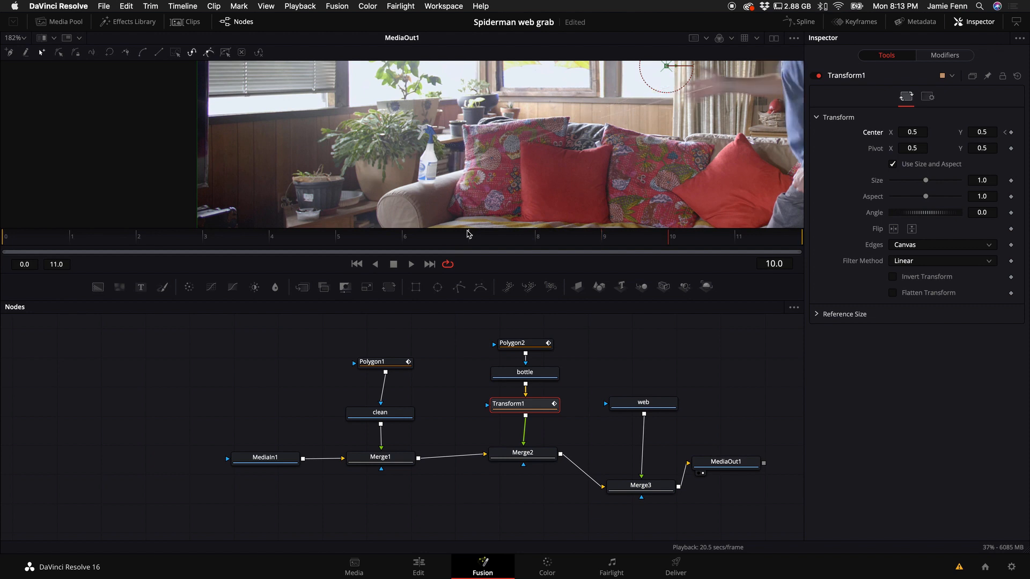
key("Left")
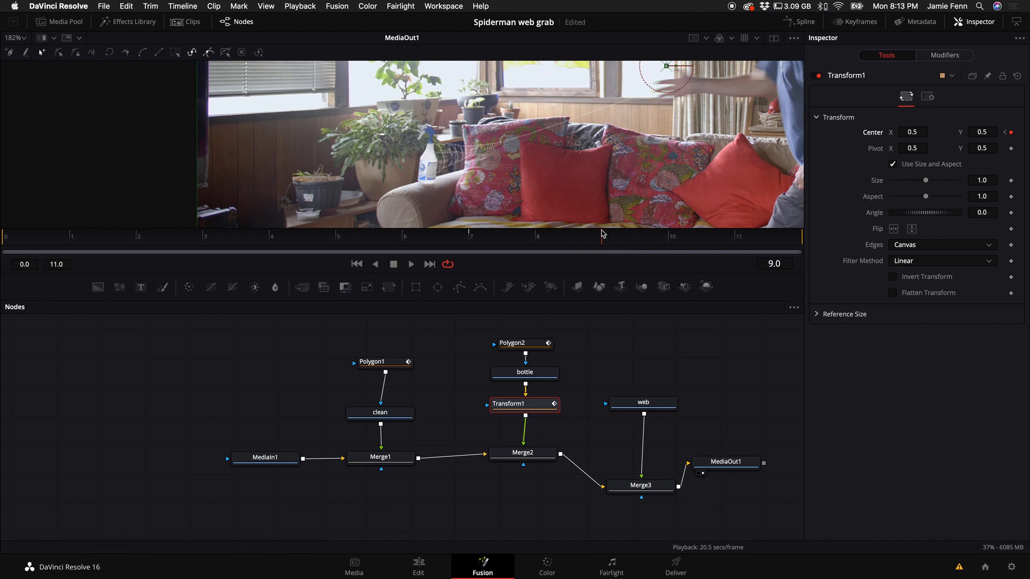
Step: At frame 10, enlarge the viewer and move the bottle's Transform1 Center to about X 0.543, Y 0.514
key("Right")
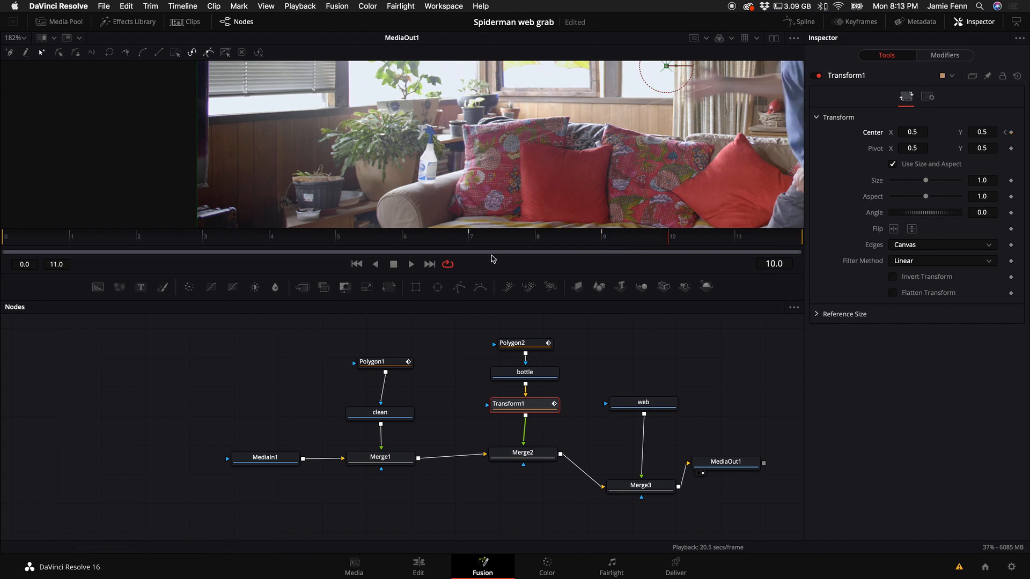
scroll(631, 156, "down", 3)
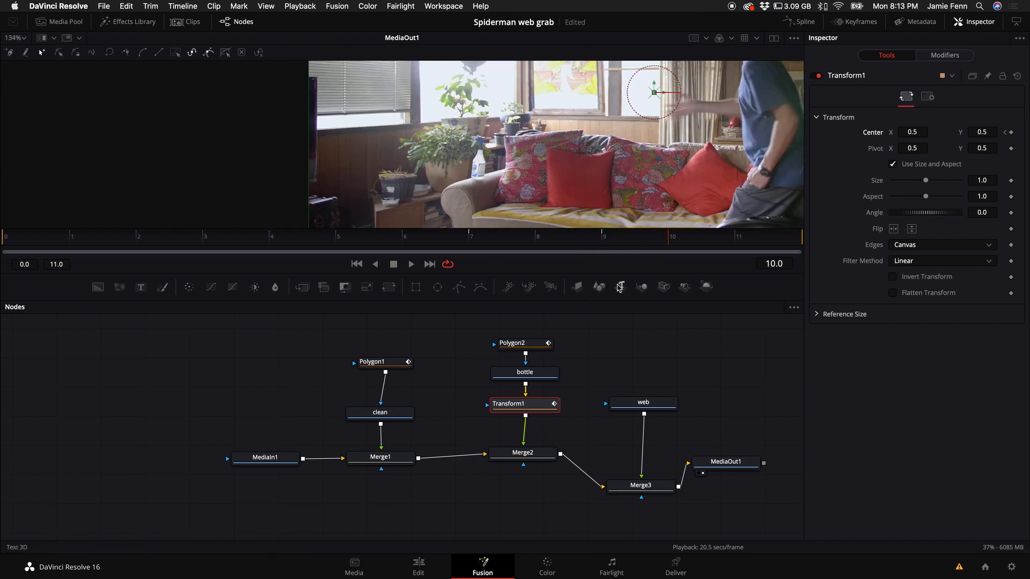
left_click_drag(620, 273, 617, 409)
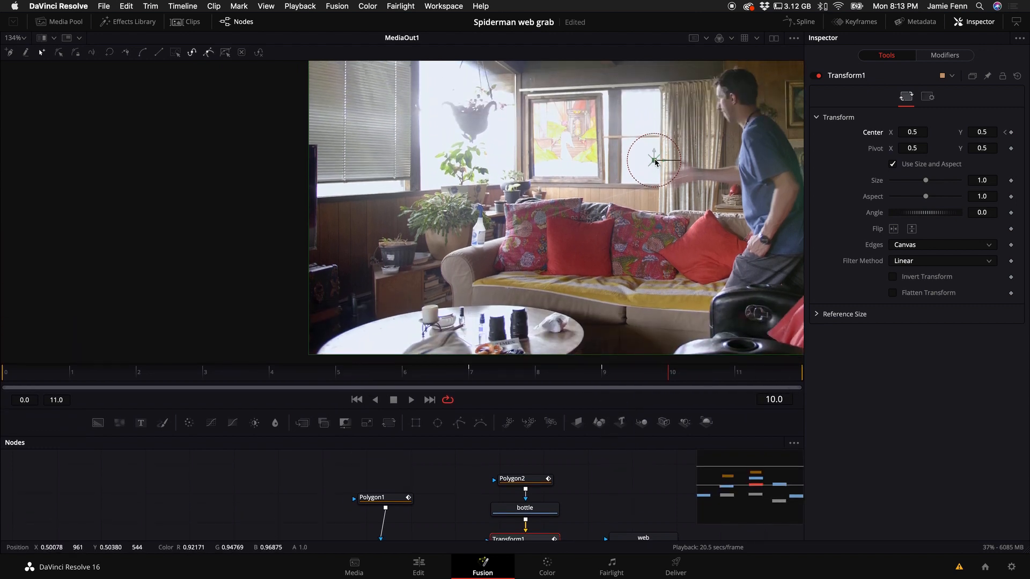
left_click_drag(655, 160, 684, 157)
Step: Pull the lower edge of the Polygon2 mask up to the bottle's base at frame 10
scroll(510, 254, "up", 5)
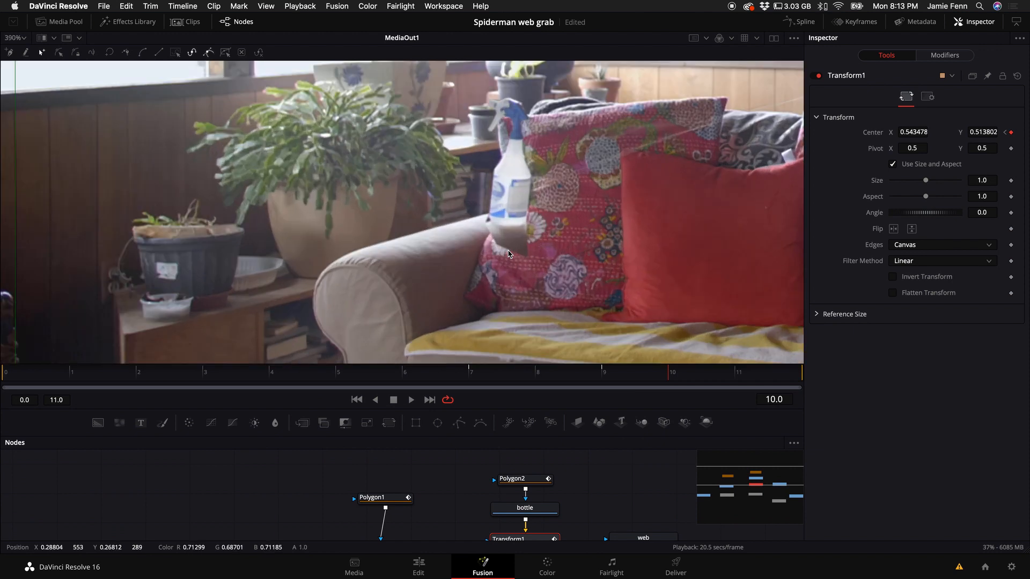
scroll(508, 301, "down", 2)
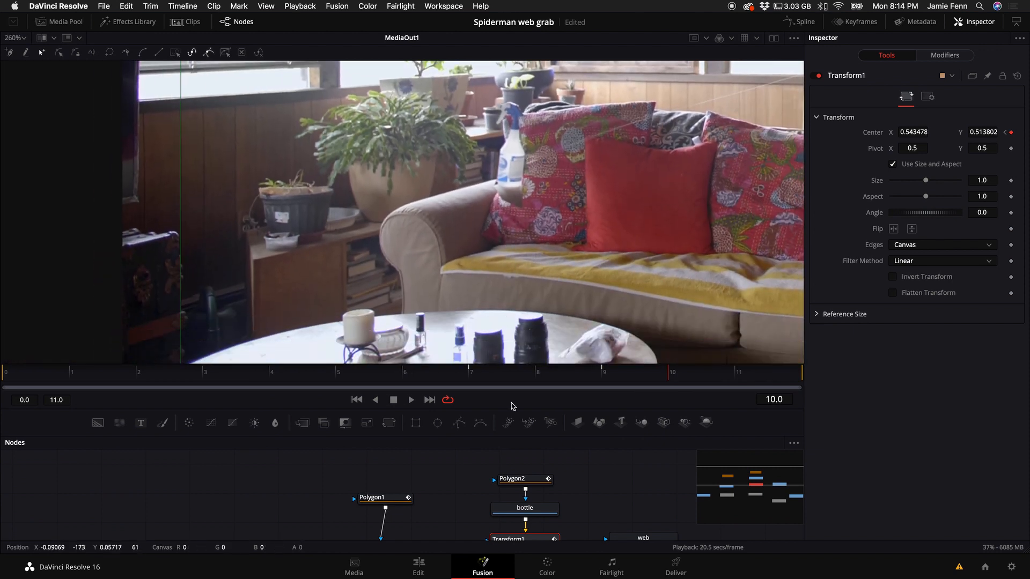
scroll(531, 472, "down", 3)
scroll(533, 470, "up", 2)
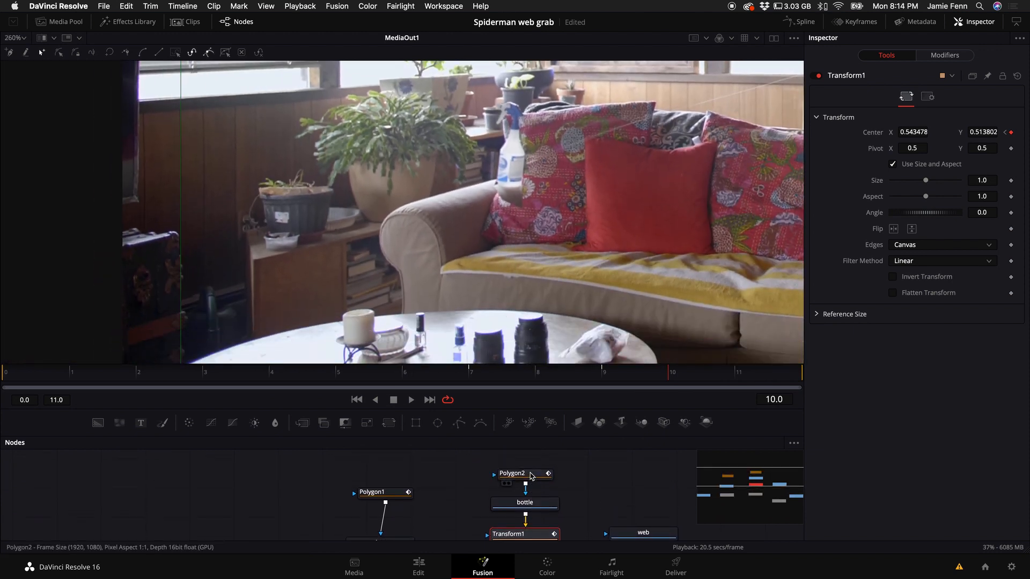
left_click(531, 474)
left_click_drag(522, 207, 508, 189)
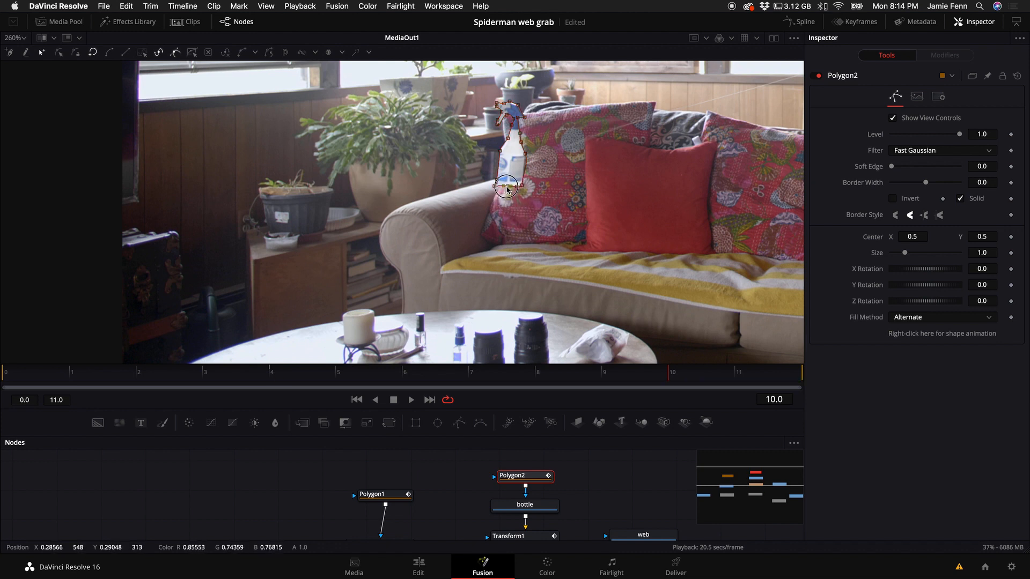
Step: At frame 9, widen the lower part of the Polygon2 mask to include the sofa arm area beneath the bottle
key("Left")
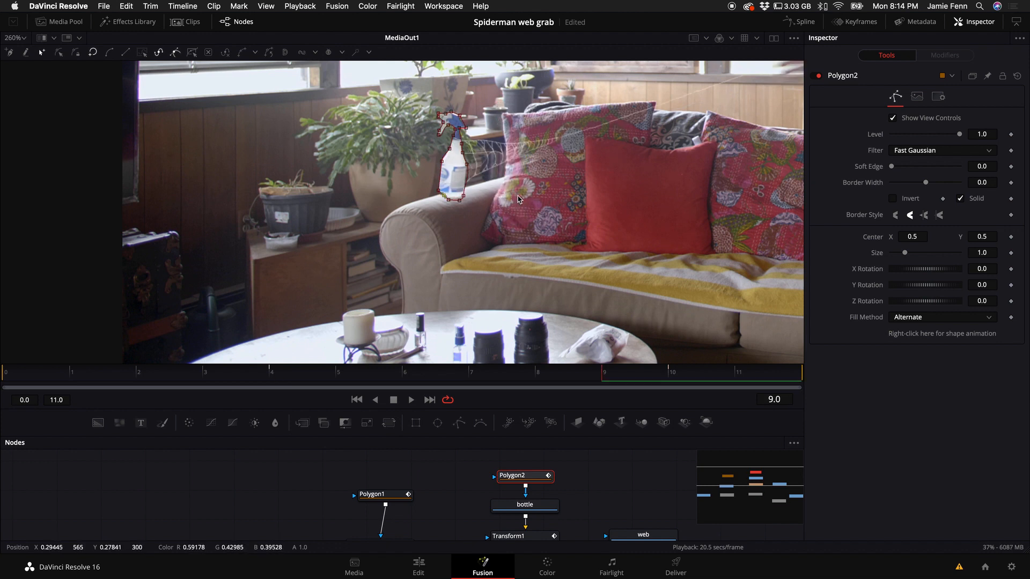
left_click_drag(448, 201, 481, 200)
key("Left")
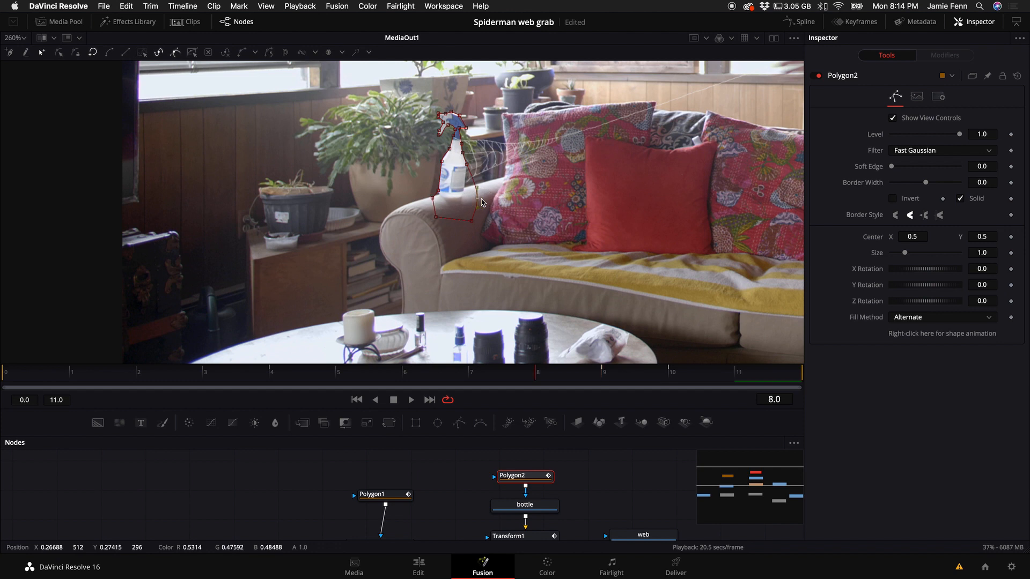
Step: Step through frames 8 to 11 to check the bottle's mask and movement off the sofa arm
key("Right")
key("Right")
key("Right")
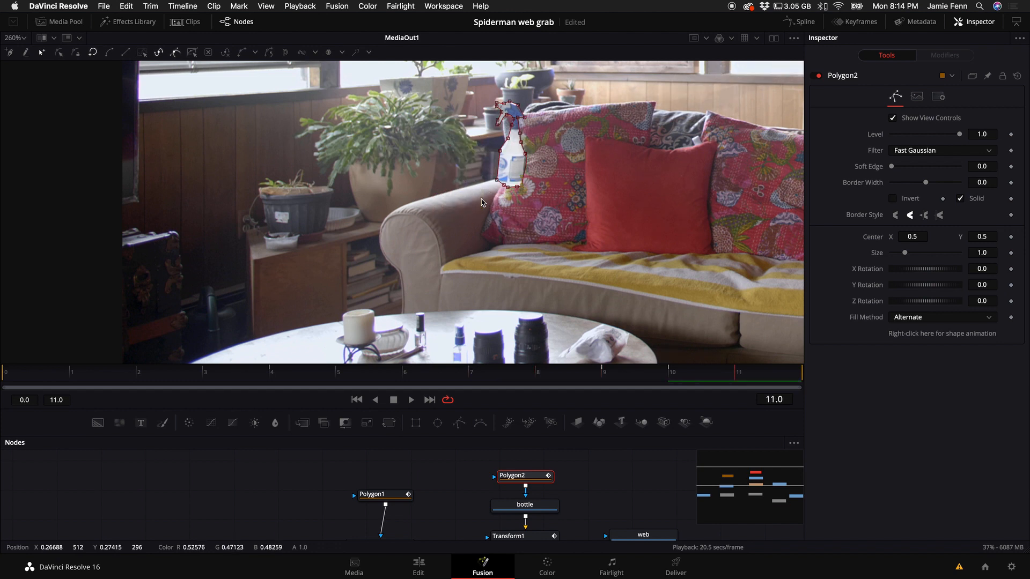
key("Left")
key("Left")
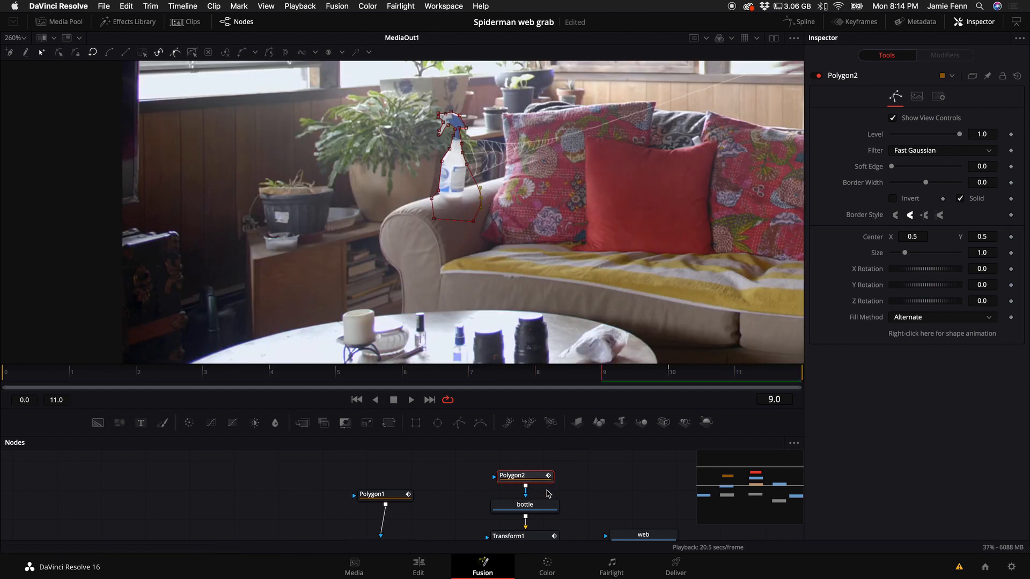
scroll(547, 492, "down", 2)
key("Right")
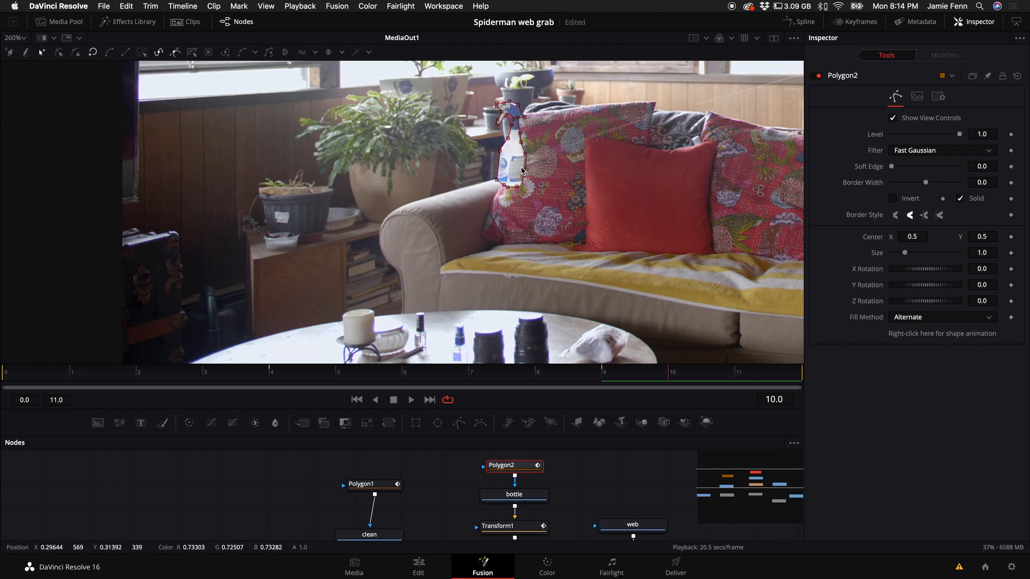
key("Right")
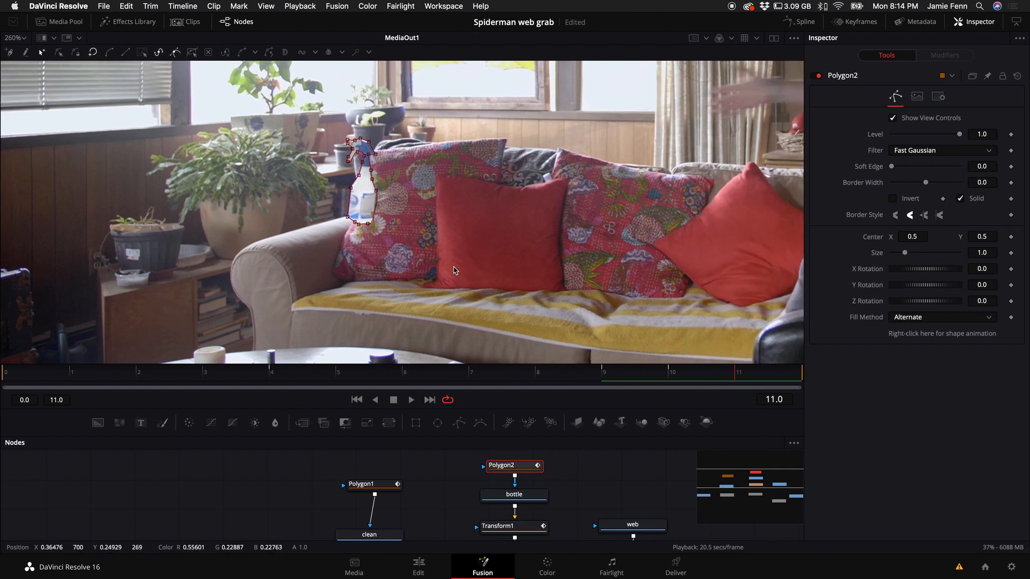
Step: At frame 11, move the bottle's Transform1 Center to about X 0.771, Y 0.635, closer to the man's hand
scroll(453, 270, "down", 5)
scroll(541, 199, "down", 8)
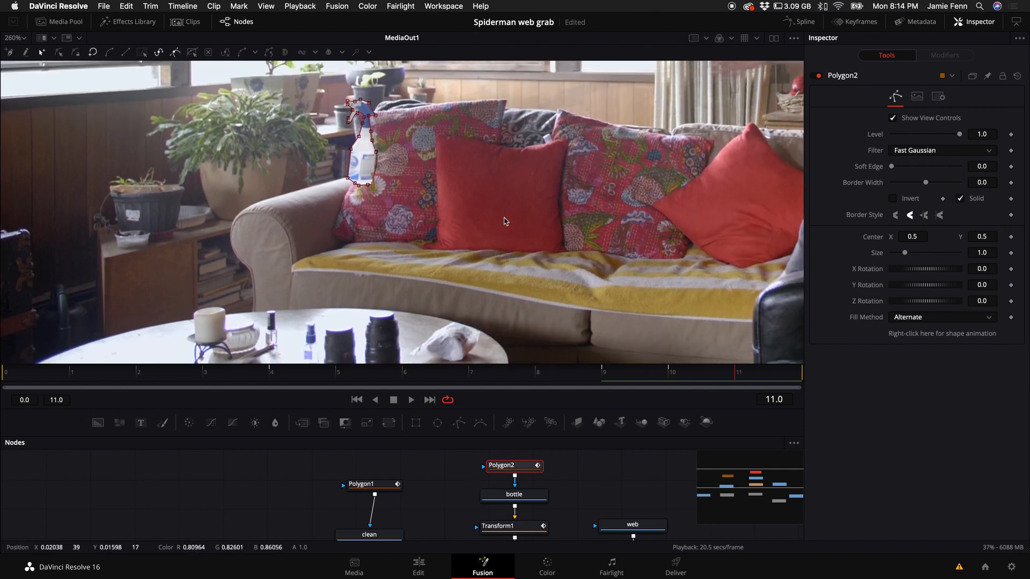
scroll(511, 512, "down", 2)
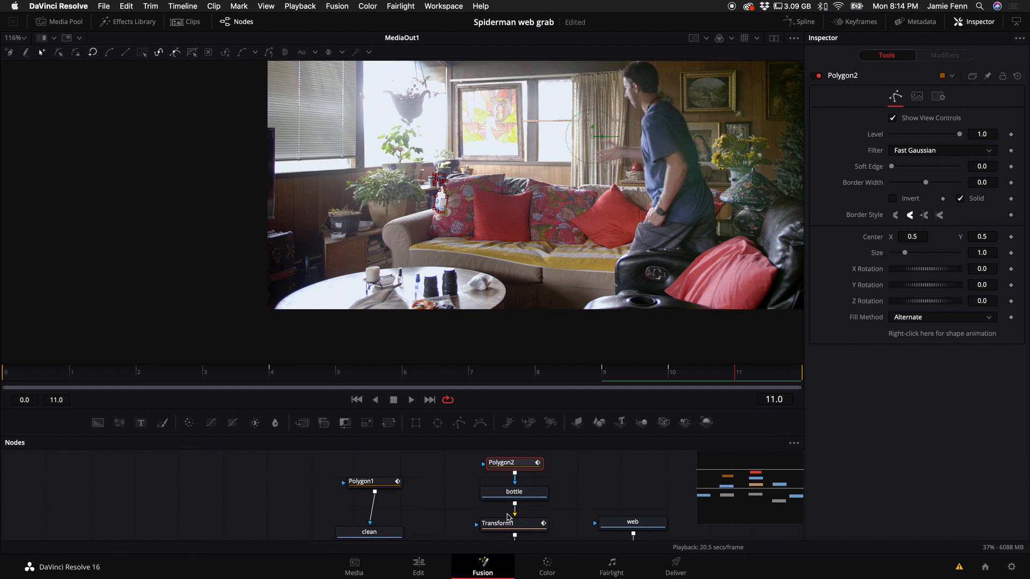
left_click(505, 509)
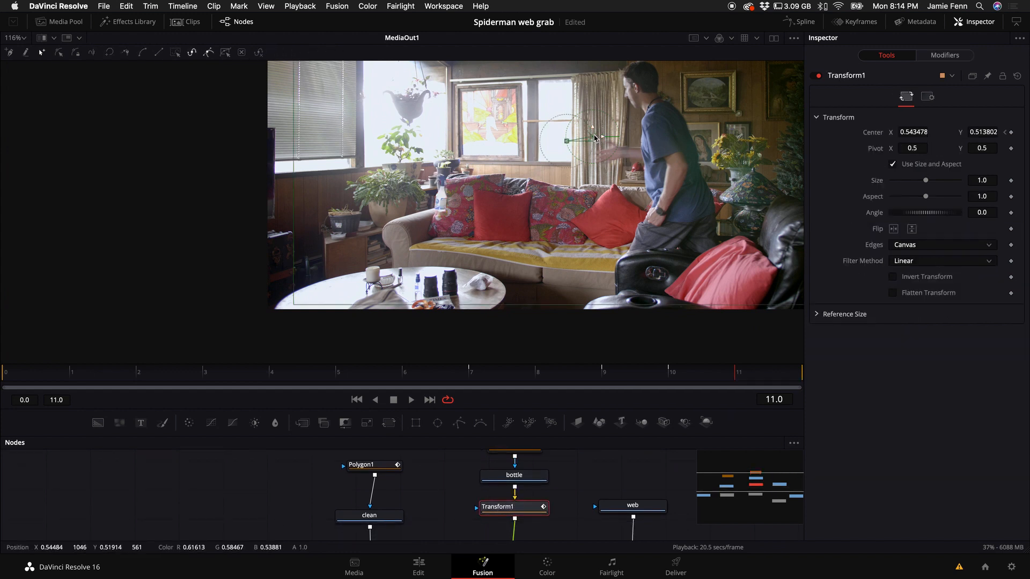
left_click_drag(595, 138, 694, 106)
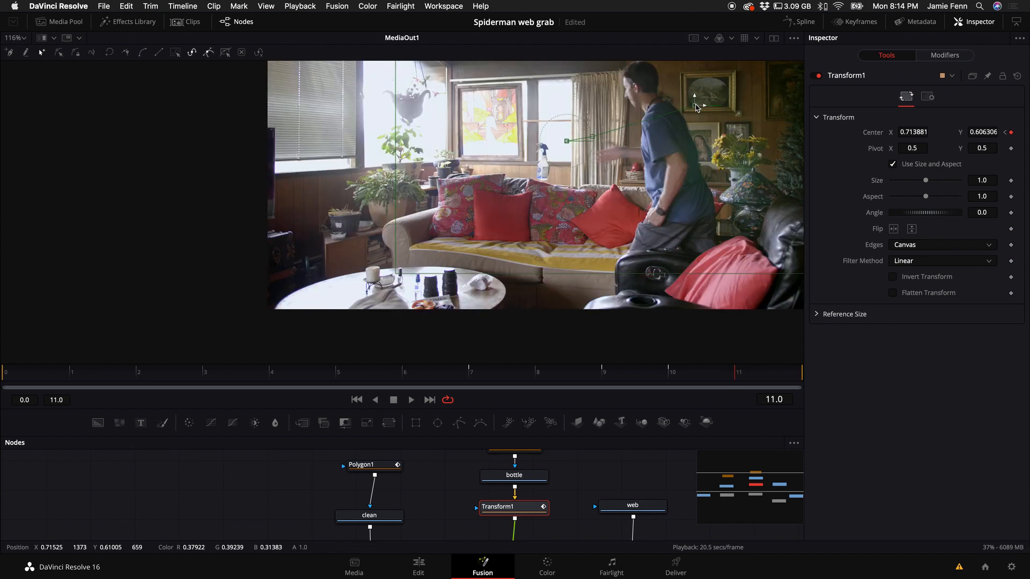
scroll(530, 498, "down", 5)
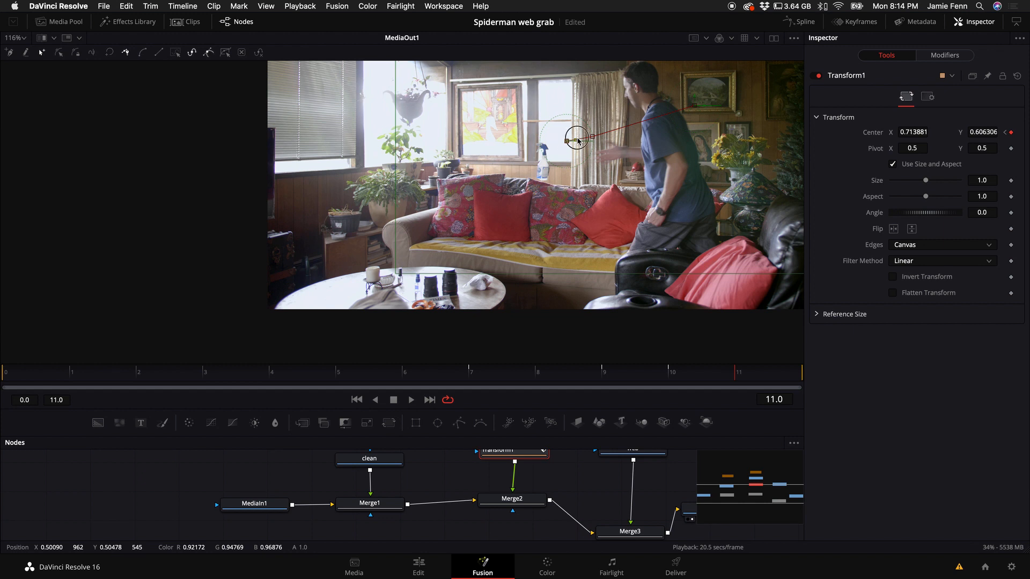
left_click_drag(578, 141, 730, 98)
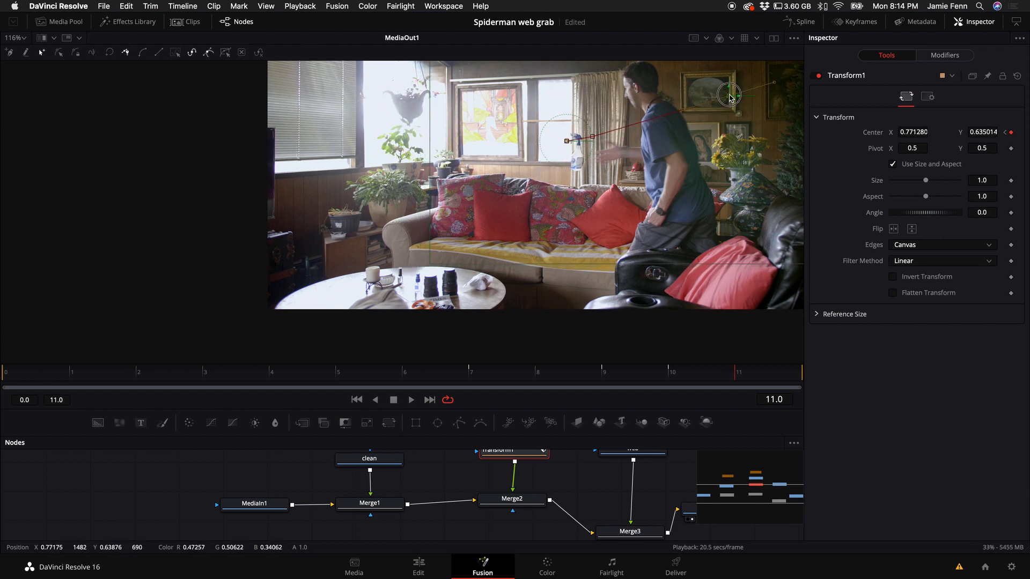
Step: Enlarge the node area and enable Motion Blur on the Merge2 node with Quality 10
left_click(512, 503)
scroll(510, 498, "up", 5)
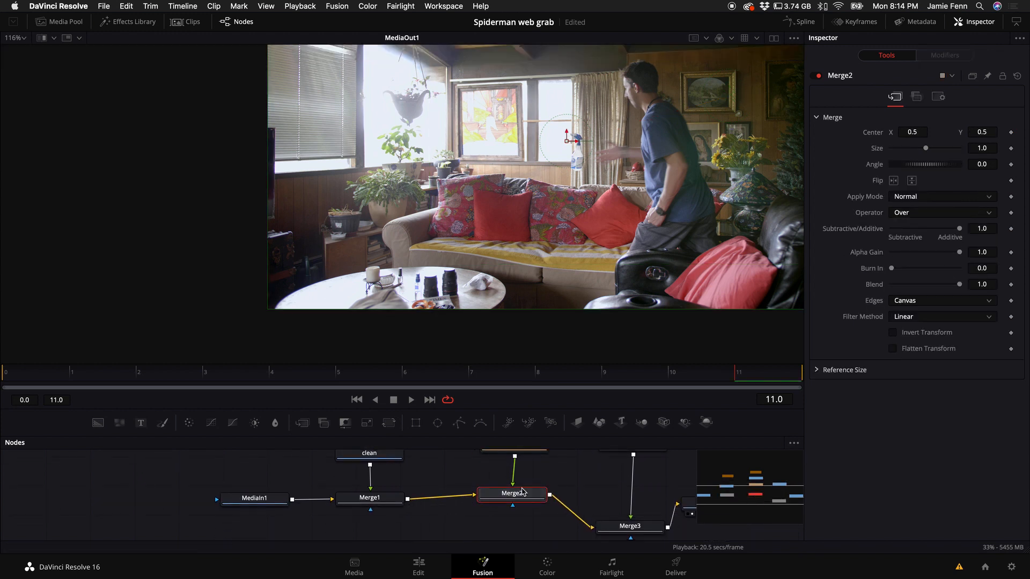
scroll(516, 493, "down", 1)
left_click_drag(519, 410, 518, 270)
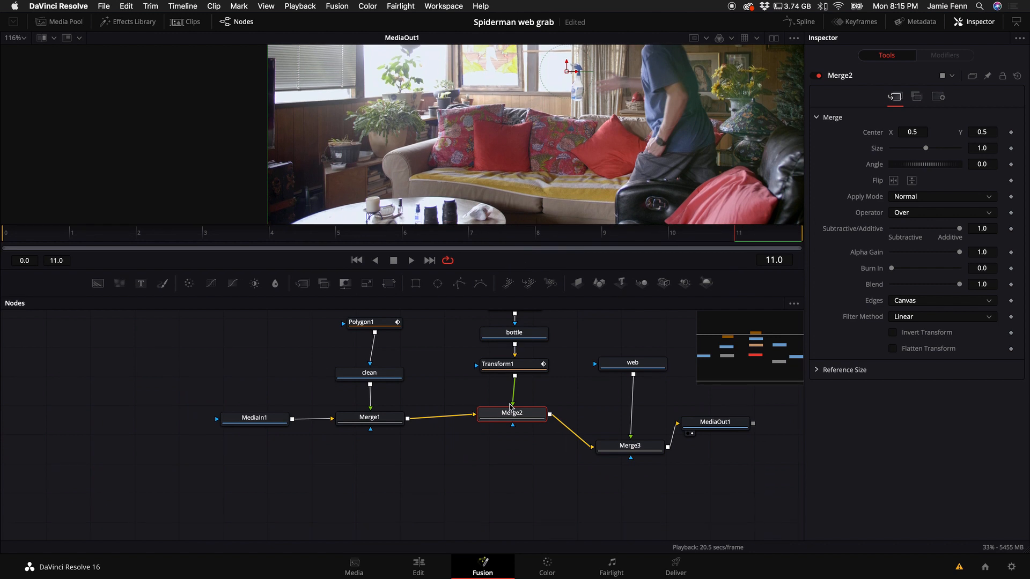
left_click(938, 98)
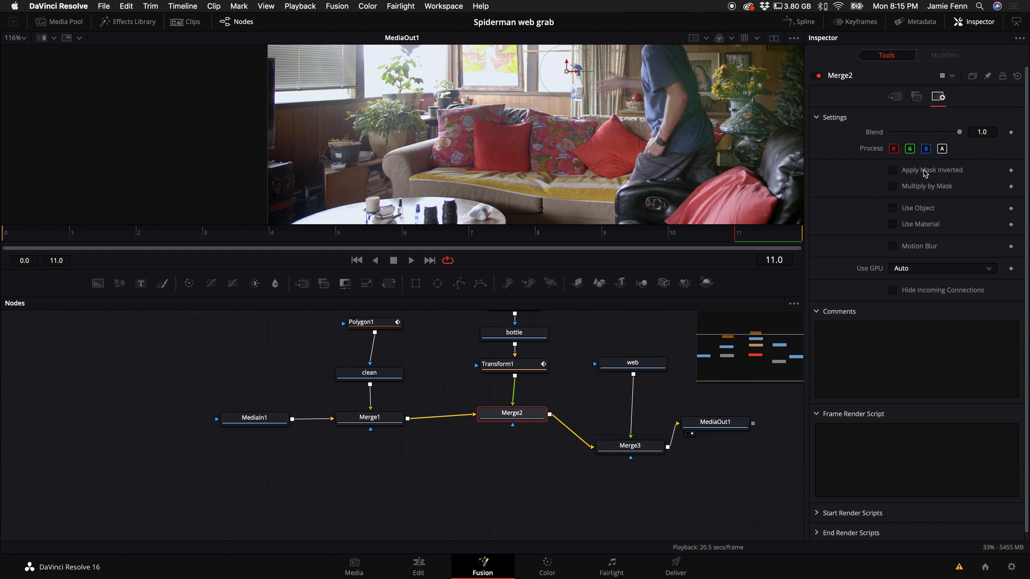
left_click(893, 247)
left_click_drag(905, 263, 960, 262)
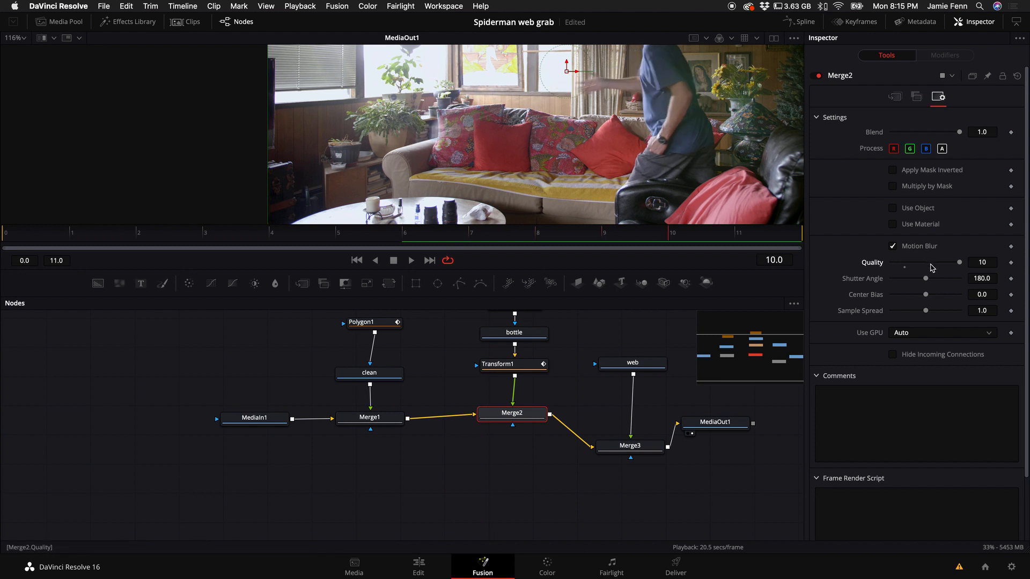
Step: Compare Merge2's motion blur at Quality 2 and 10, keep 10, and lower the Shutter Angle to about 56.7
scroll(932, 267, "down", 2)
scroll(918, 265, "up", 4)
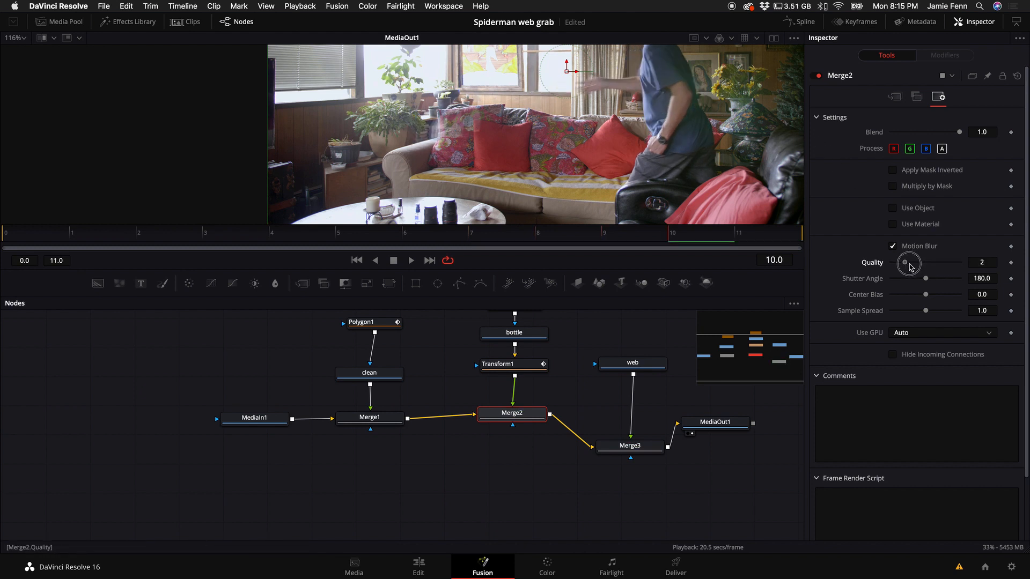
scroll(913, 278, "down", 10)
left_click_drag(907, 283, 904, 283)
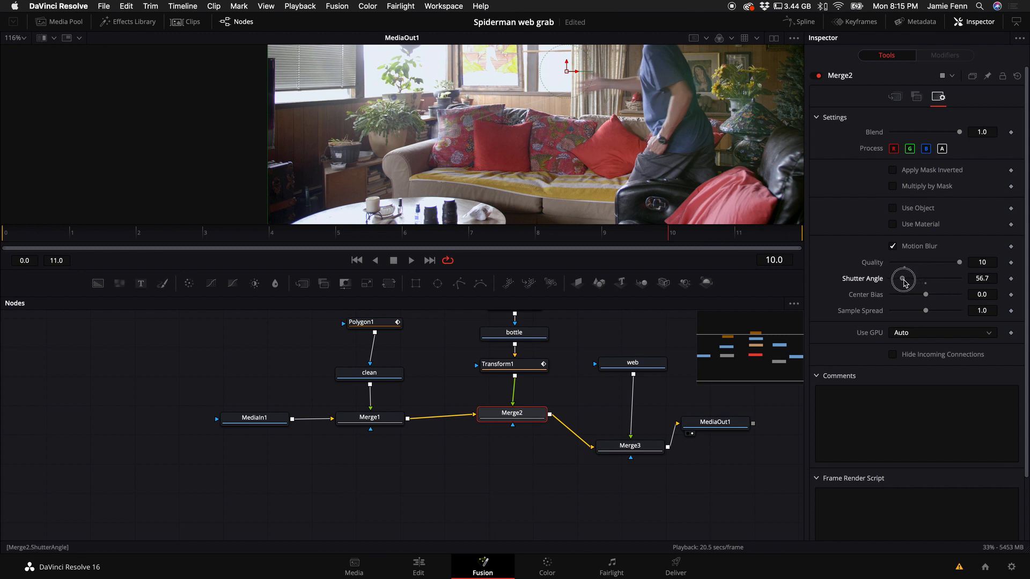